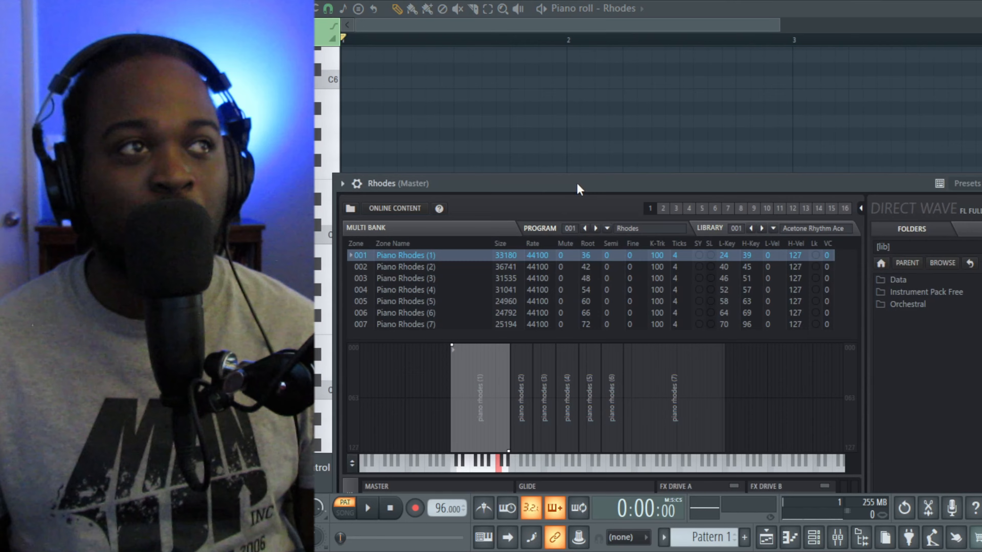
Step: Close the Rhodes instrument window and enter a short C5–E♭5–G5 chord at the start of bar 1
drag(578, 184, 569, 100)
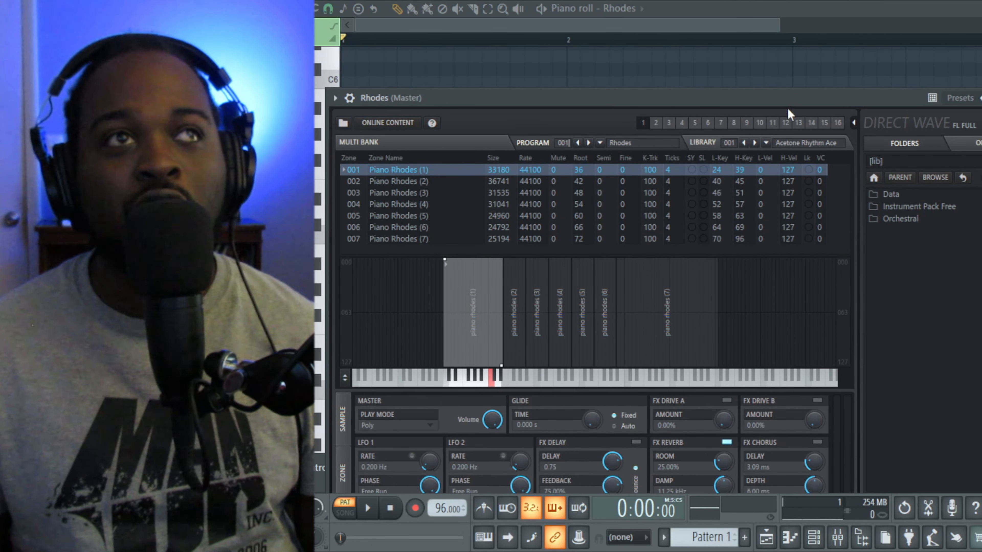
drag(788, 113, 779, 83)
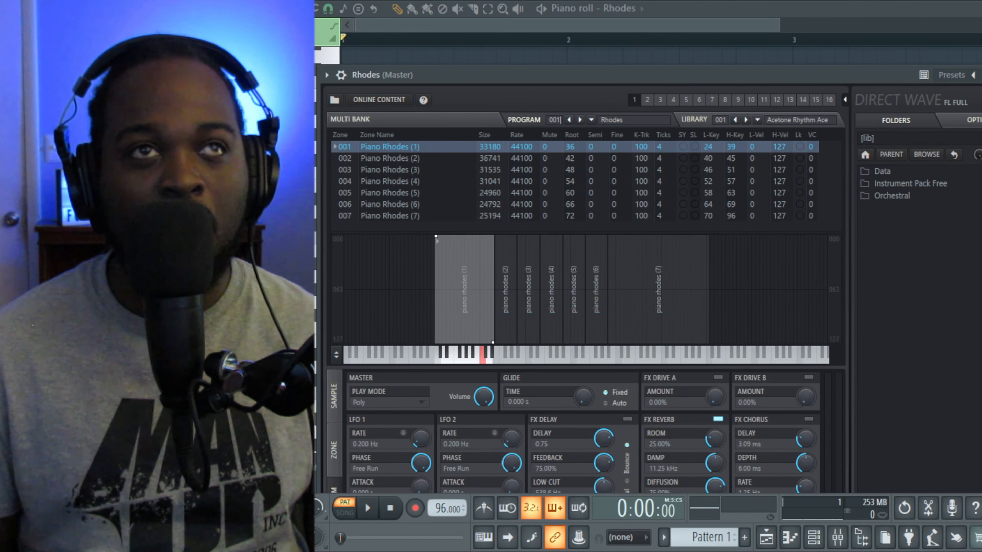
key(Escape)
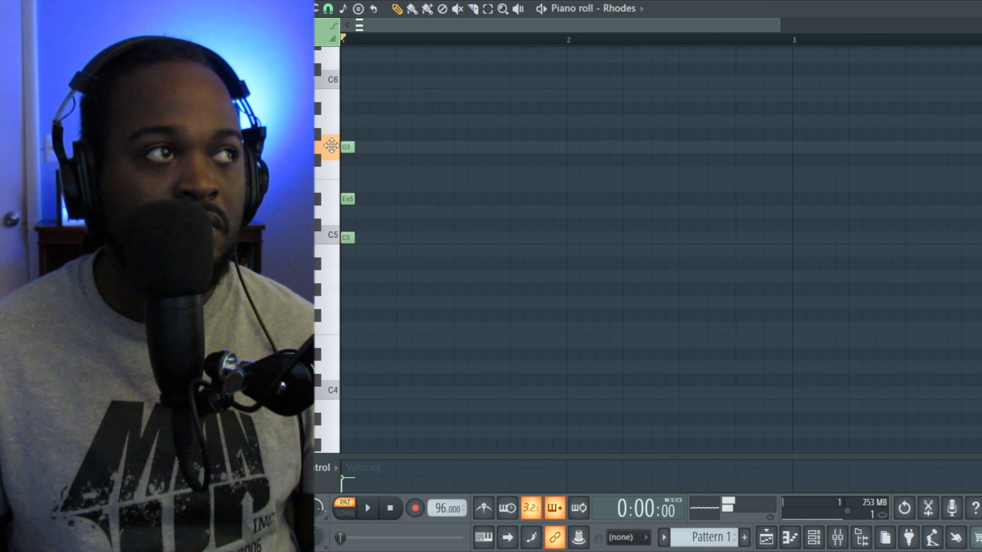
Step: Repeat the short C5–E♭5–G5 chord in bar 1 on sixteenth steps 4, 7 and 9
key(ctrl+b)
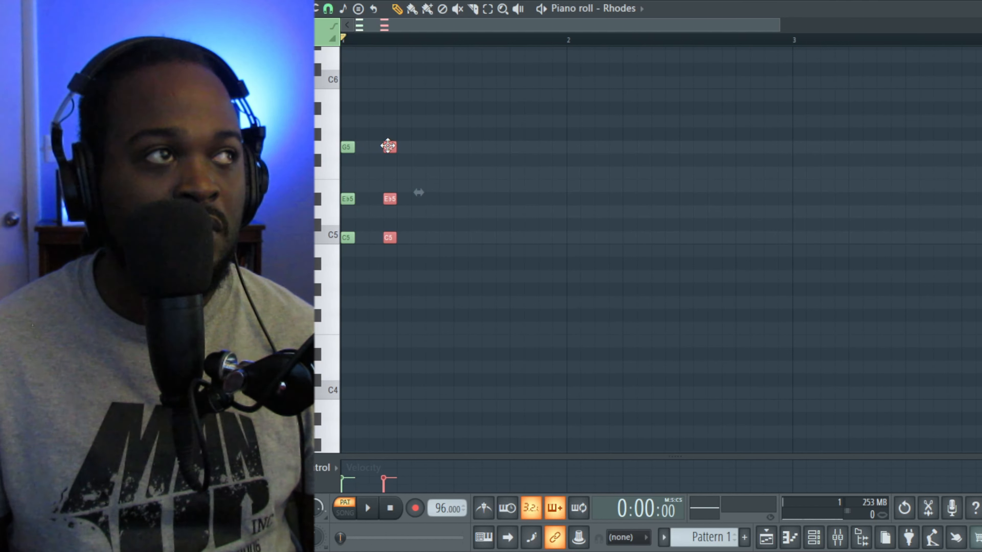
key(space)
key(space)
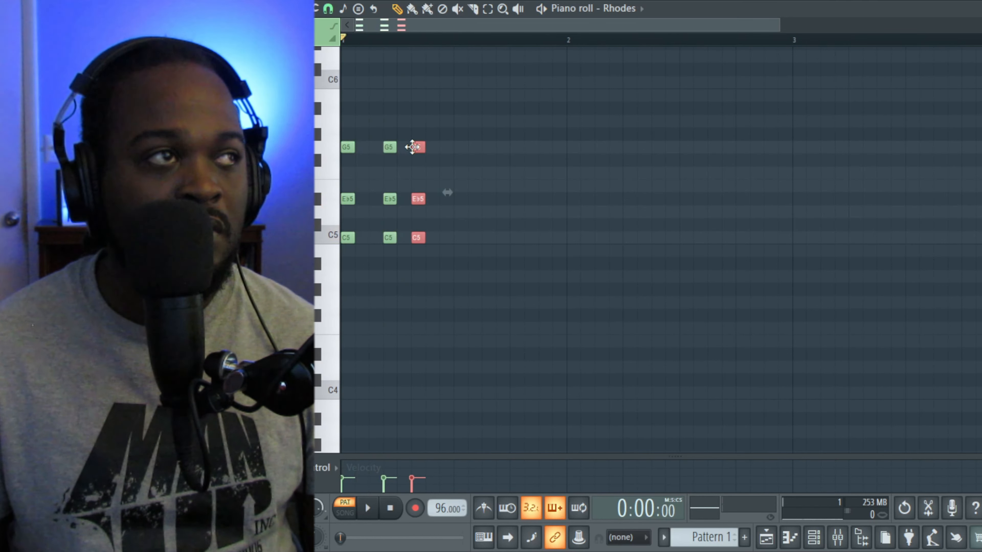
drag(412, 147, 432, 148)
key(space)
key(space)
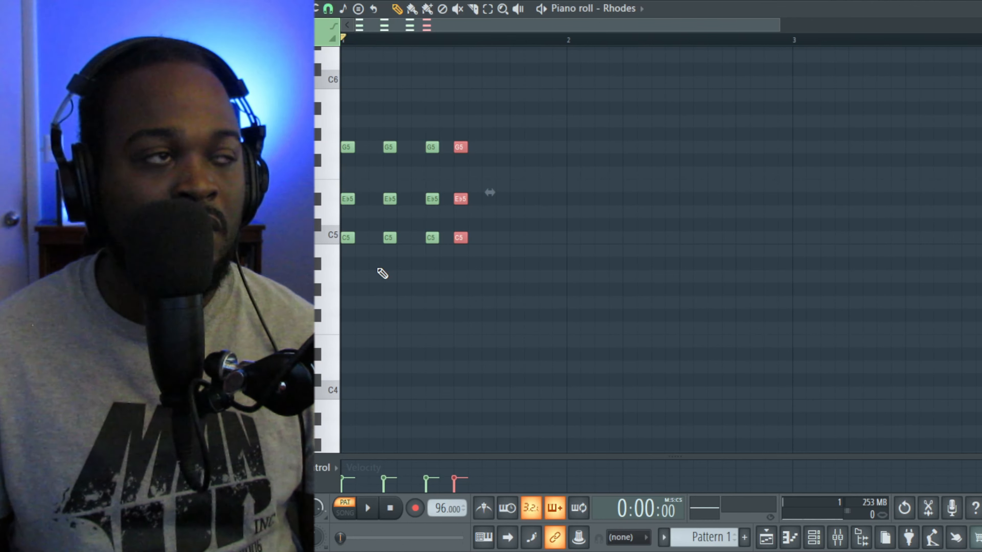
Step: Lengthen bar 1's first chord to meet the second, and add a fifth chord on beat 4 extended to the bar's end
drag(362, 258, 348, 147)
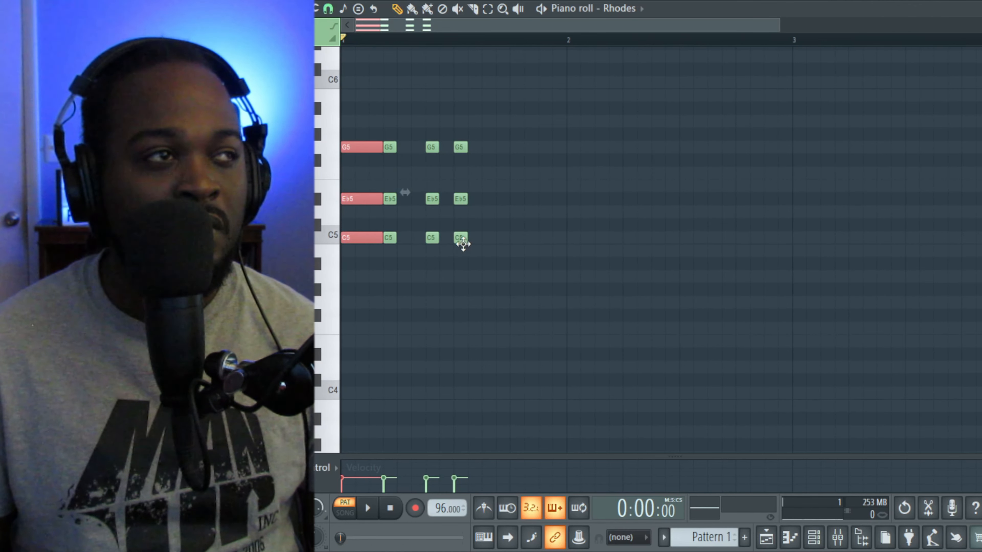
drag(484, 282, 521, 149)
key(space)
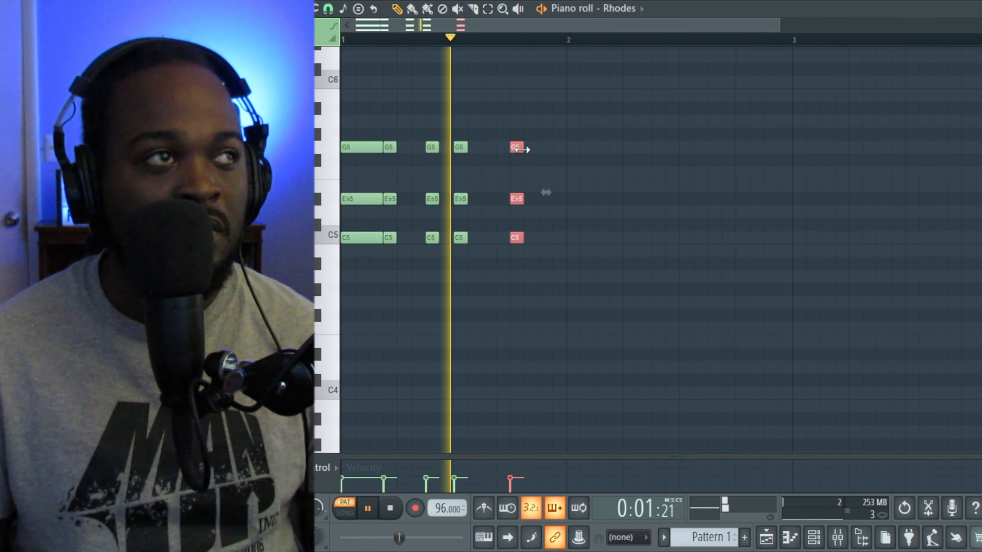
key(space)
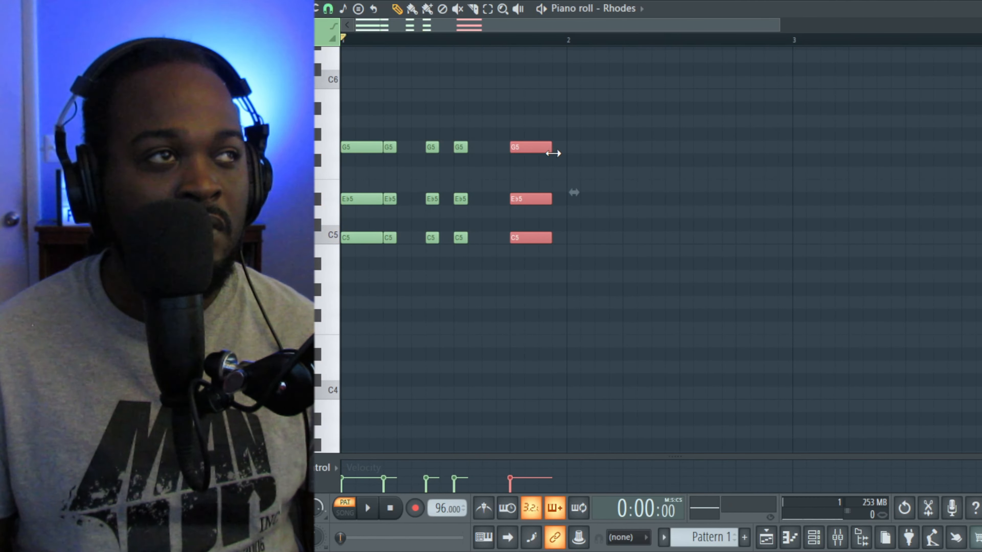
key(space)
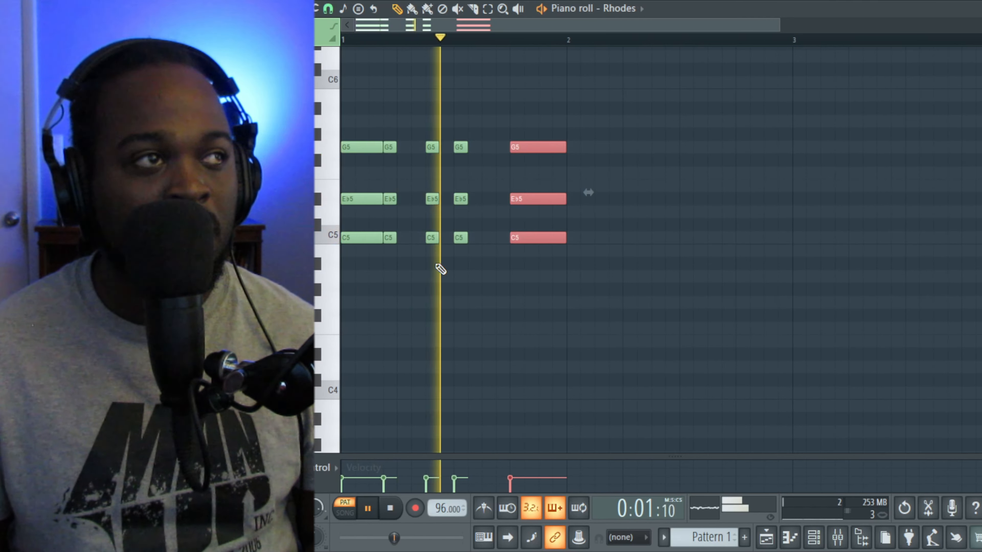
key(space)
click(437, 278)
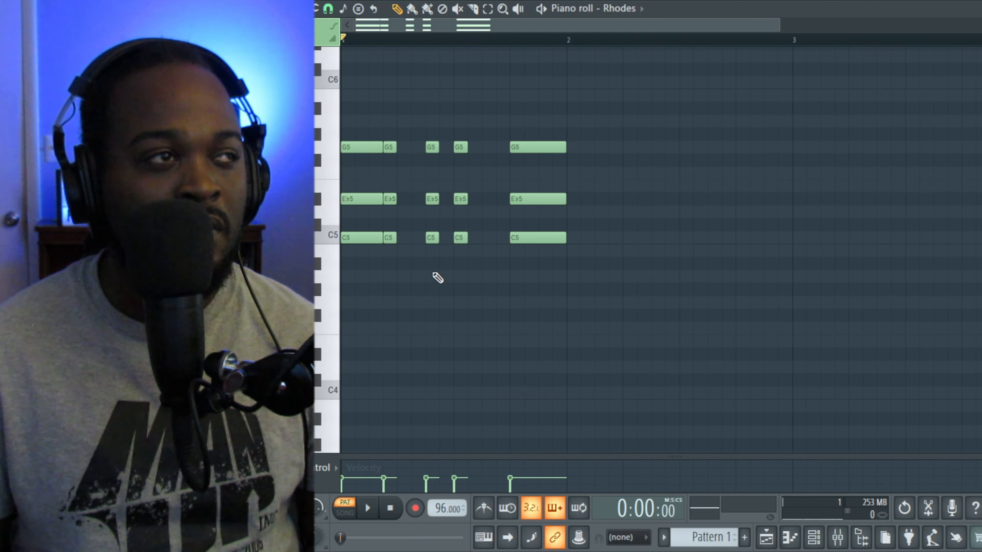
Step: Lower the third chord's C5 note to A♭4 and move the long last chord to the start of bar 2
key(space)
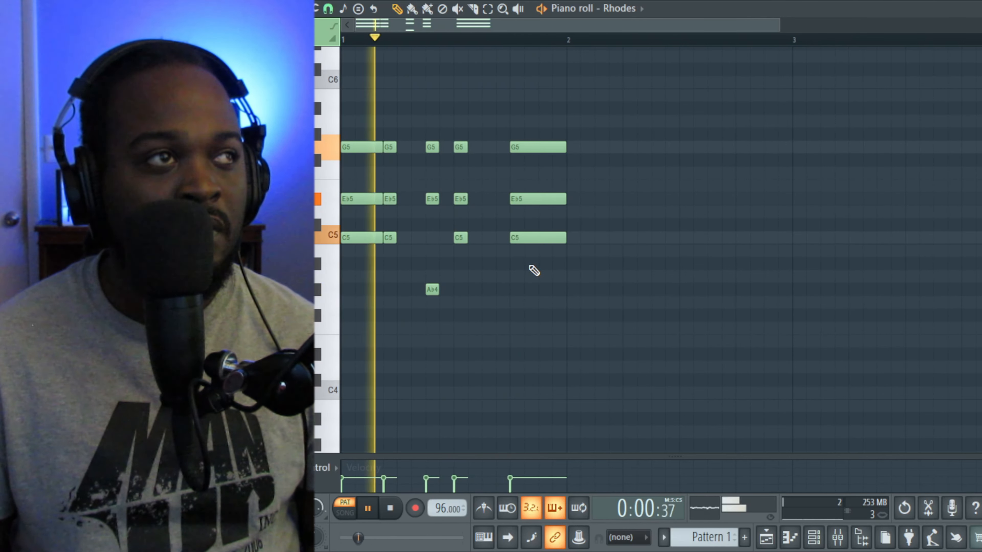
drag(534, 270, 544, 153)
key(space)
drag(541, 256, 589, 153)
key(space)
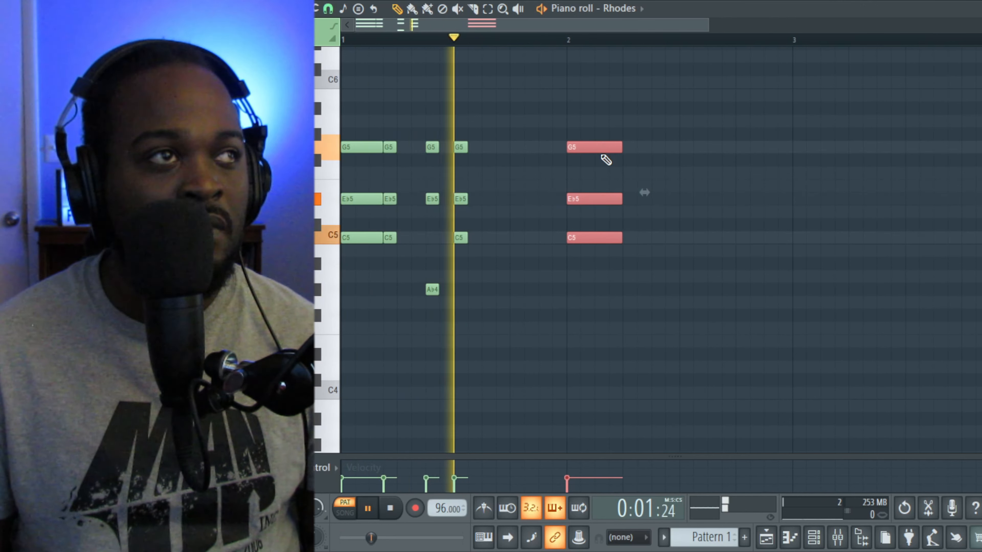
key(space)
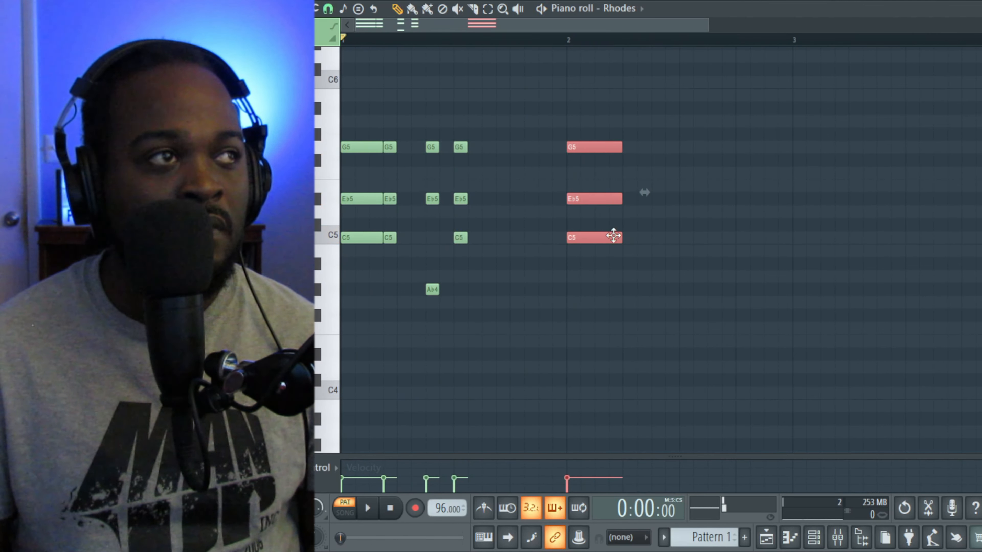
Step: Add two short chords after bar 2's long chord, the second with A♭4 as its lowest note, and shorten the long chord to three steps
drag(395, 269, 397, 143)
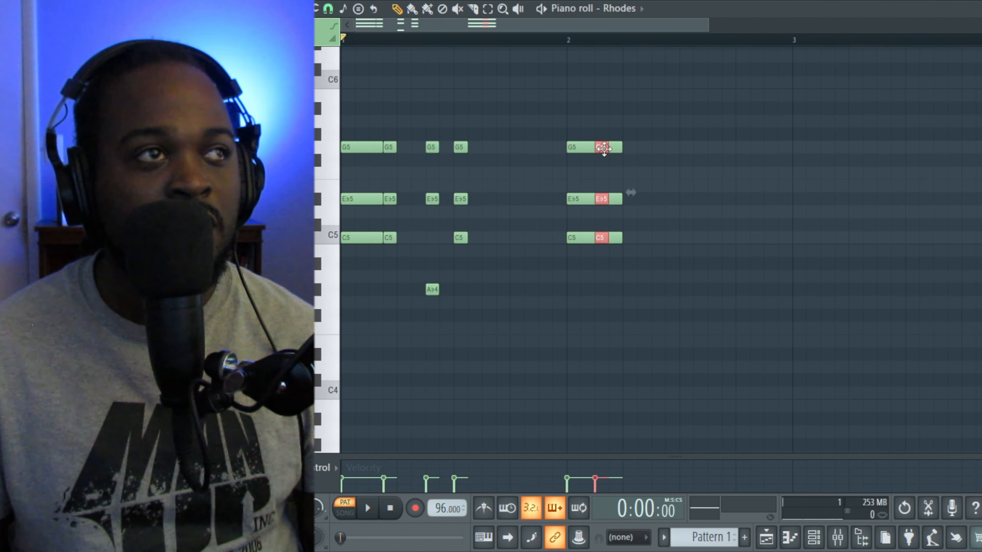
drag(603, 148, 631, 148)
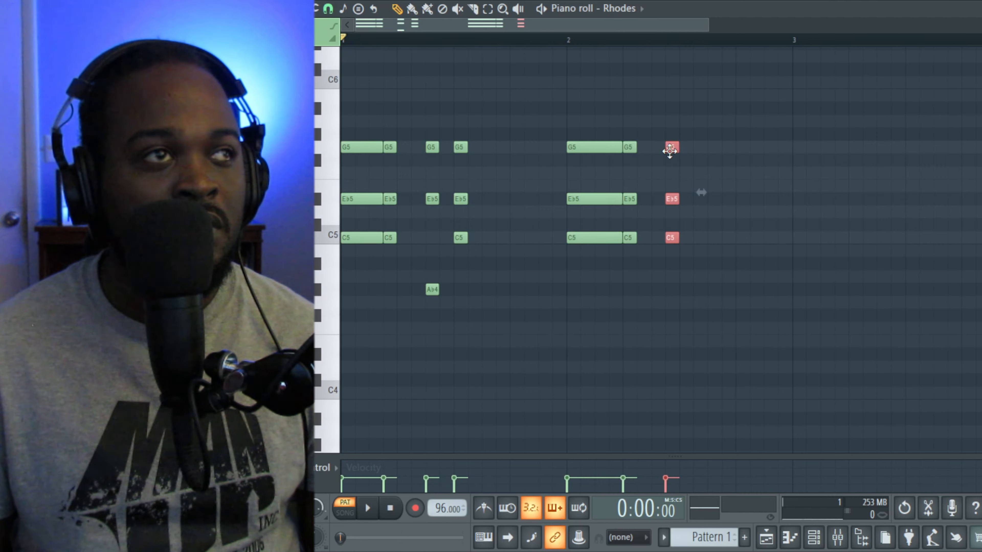
key(space)
ctrl+click(696, 268)
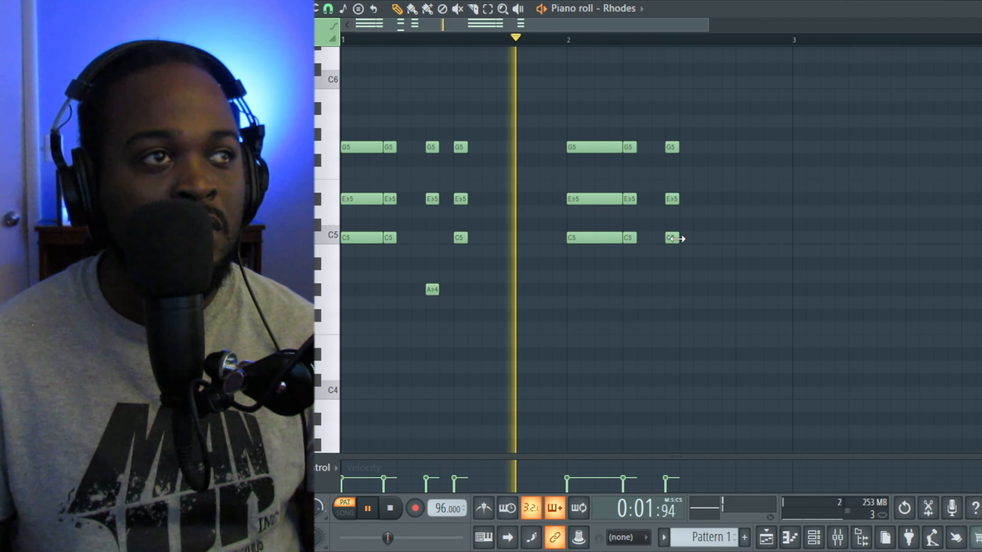
drag(671, 237, 593, 146)
key(space)
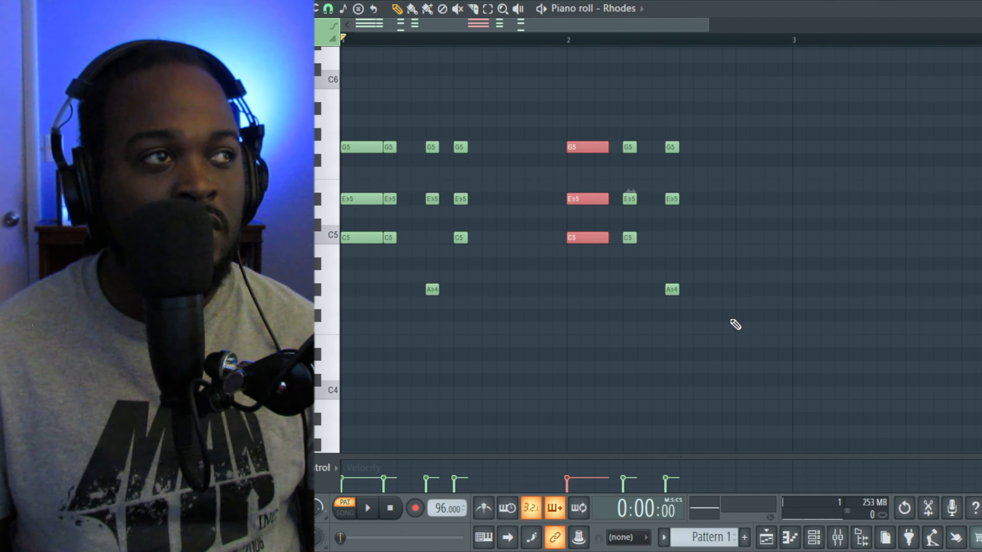
Step: Shift both short chords in bar 2 one step earlier so the first directly follows the long chord
drag(624, 248, 625, 253)
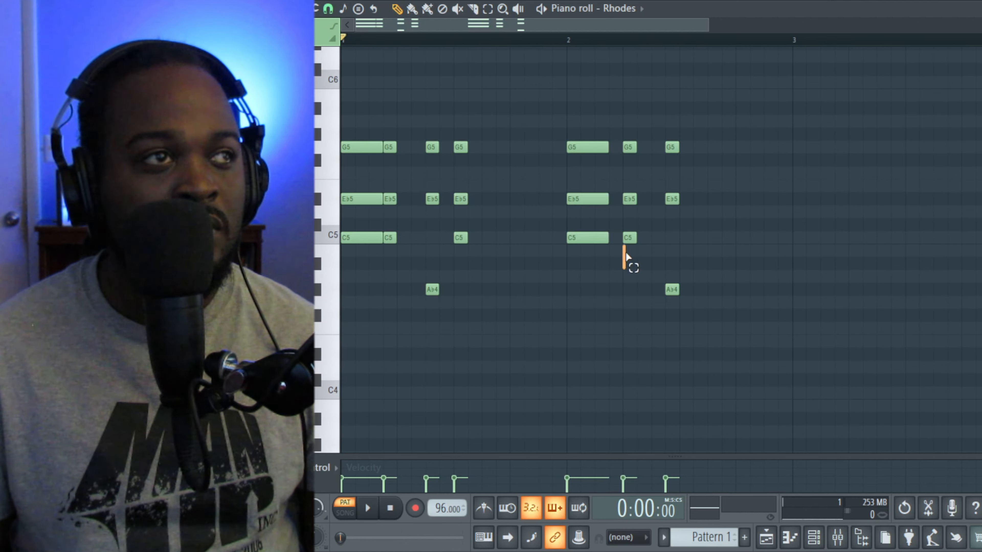
drag(626, 140, 634, 149)
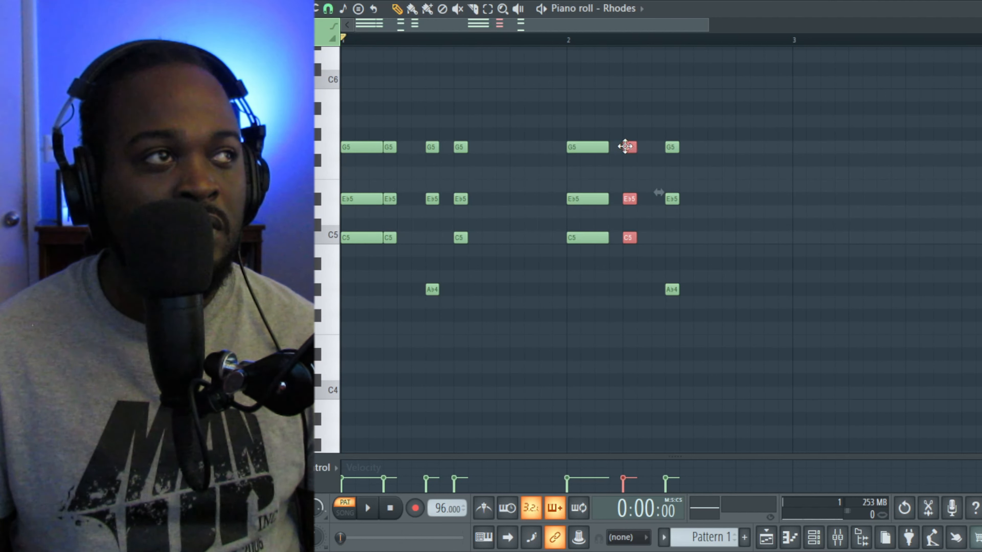
drag(677, 309, 665, 148)
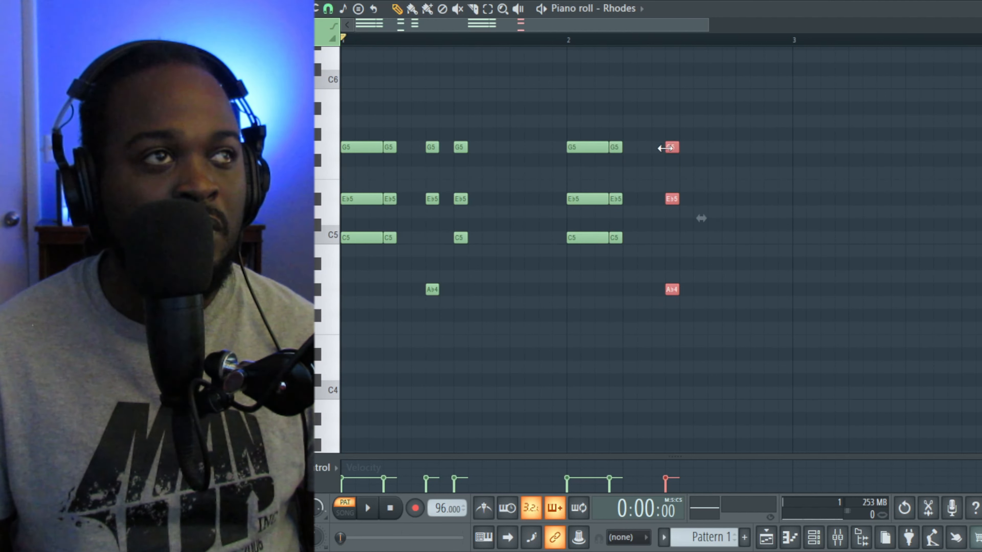
key(space)
ctrl+click(764, 164)
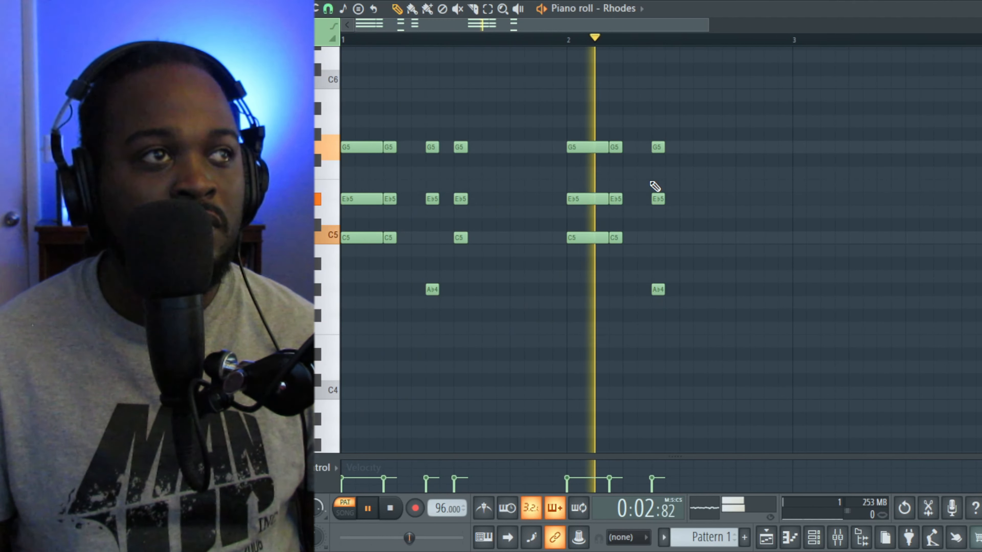
key(space)
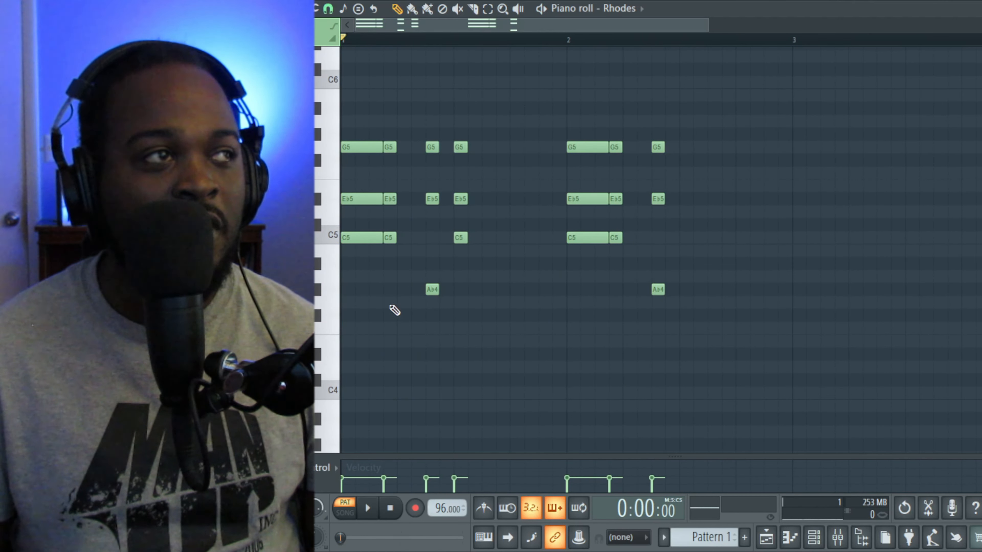
Step: Copy bar 1's second short C5–E♭5–G5 chord to beat 4 of that bar
drag(351, 195, 365, 147)
ctrl+click(401, 278)
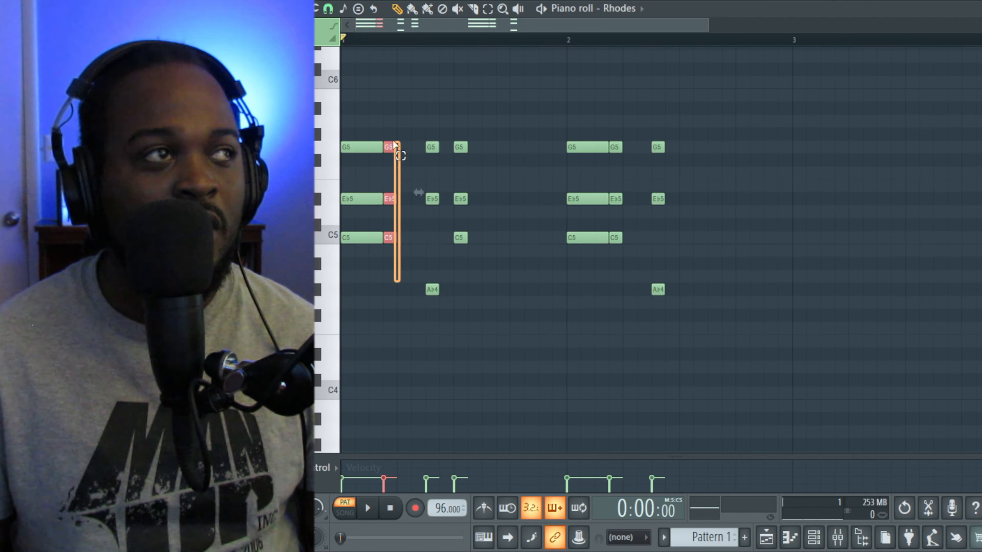
key(space)
drag(429, 148, 512, 150)
key(space)
Step: Copy the short C5–E♭5–G5 chord to steps 9 and 11 of bar 2, after the A♭4 chord
drag(610, 280, 627, 229)
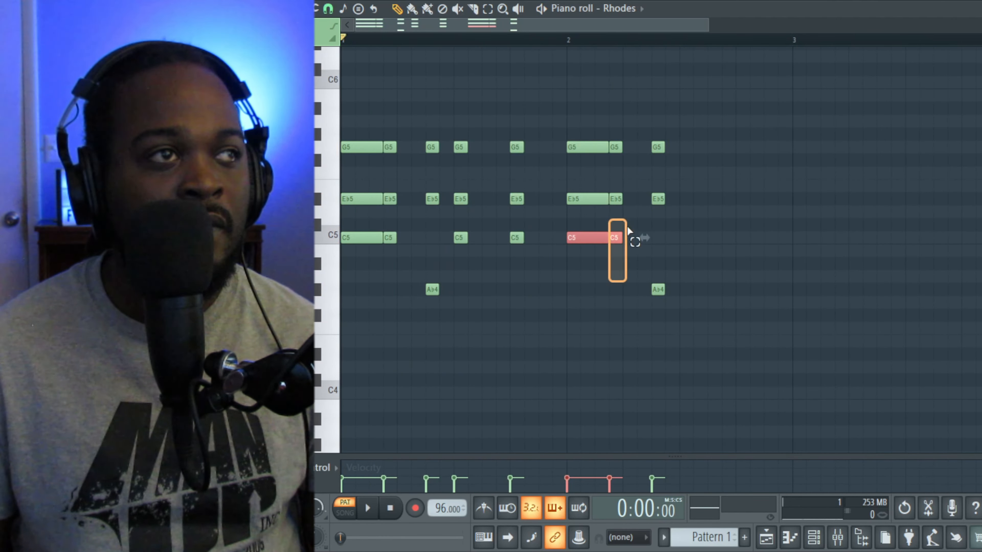
ctrl+click(626, 181)
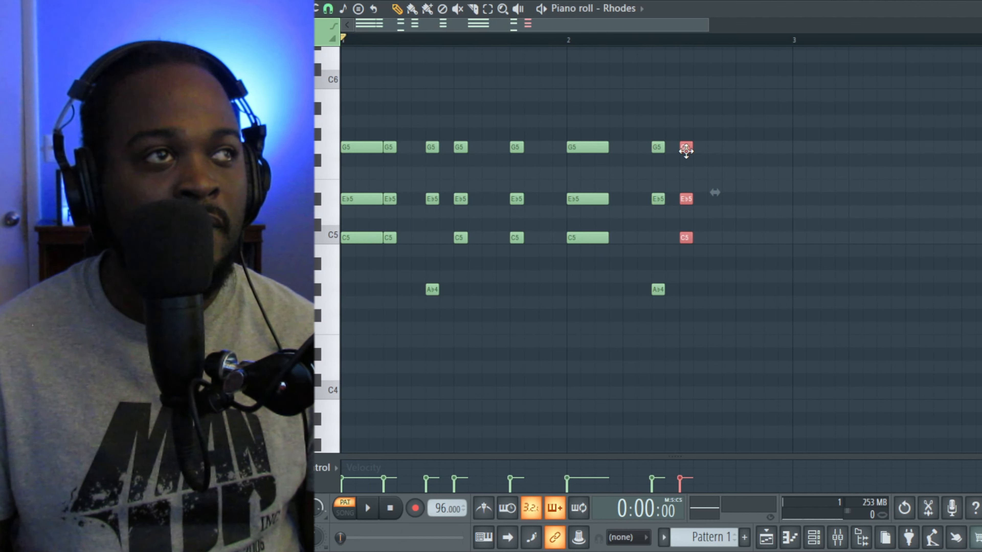
key(space)
drag(617, 148, 688, 148)
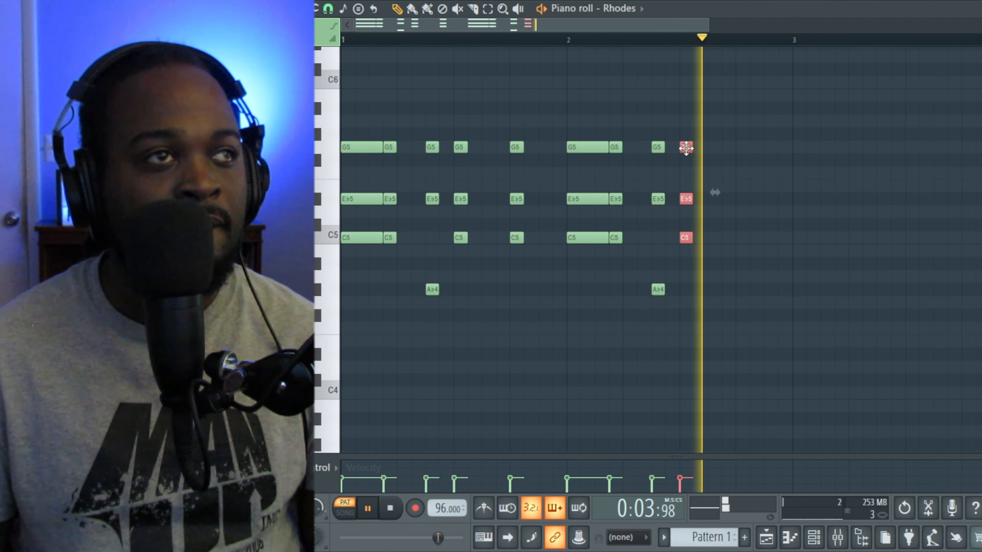
key(space)
Step: Turn on the metronome, and lengthen the last chord to the end of bar 2
key(space)
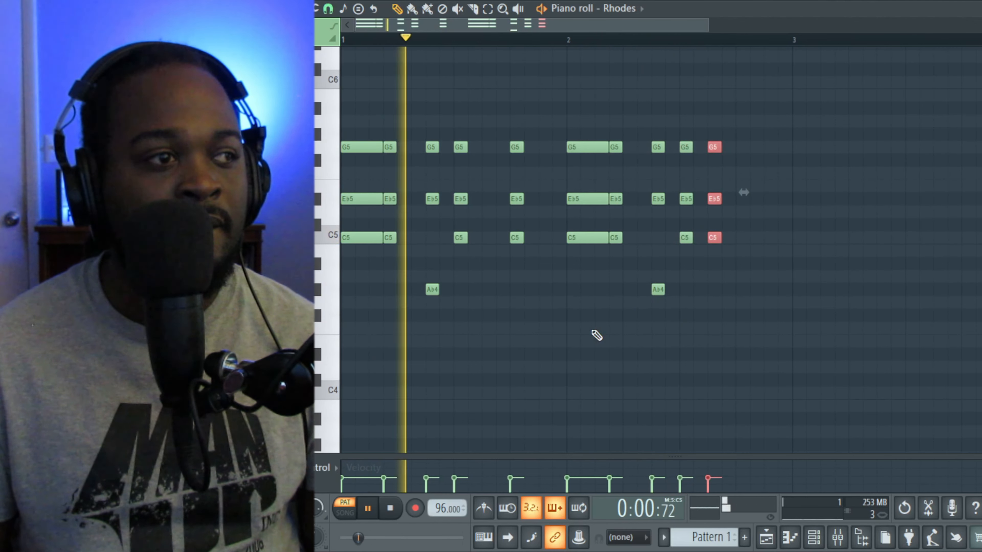
click(483, 507)
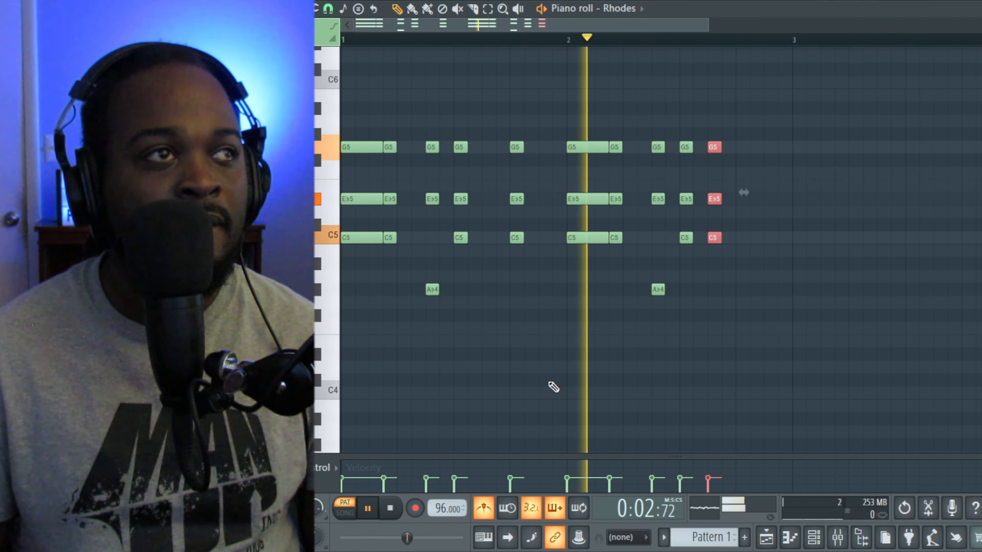
key(space)
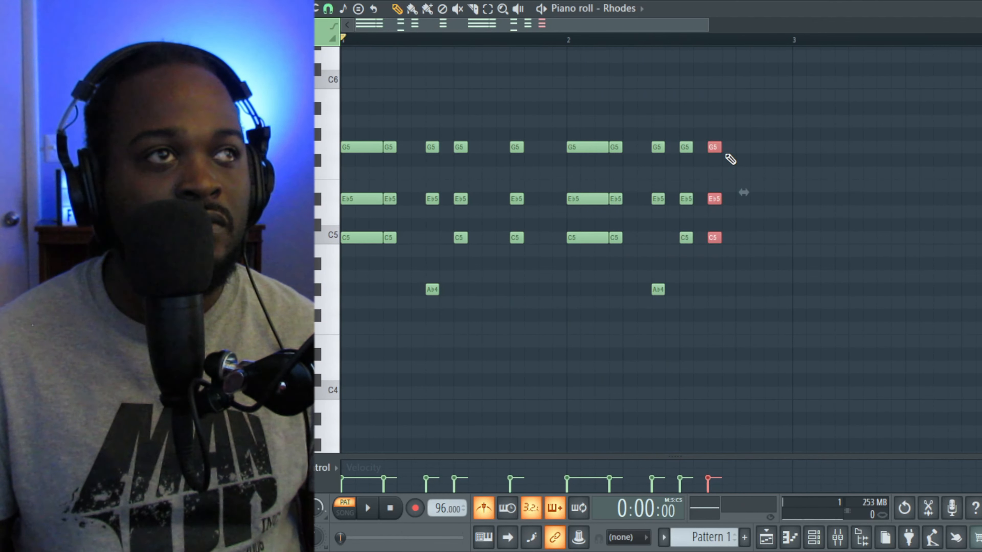
drag(722, 151, 785, 160)
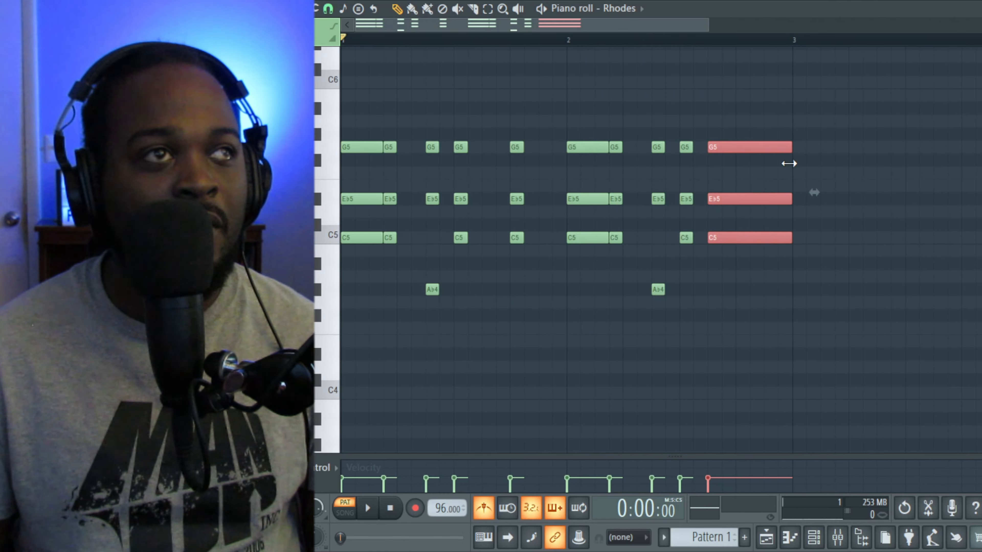
key(space)
click(754, 322)
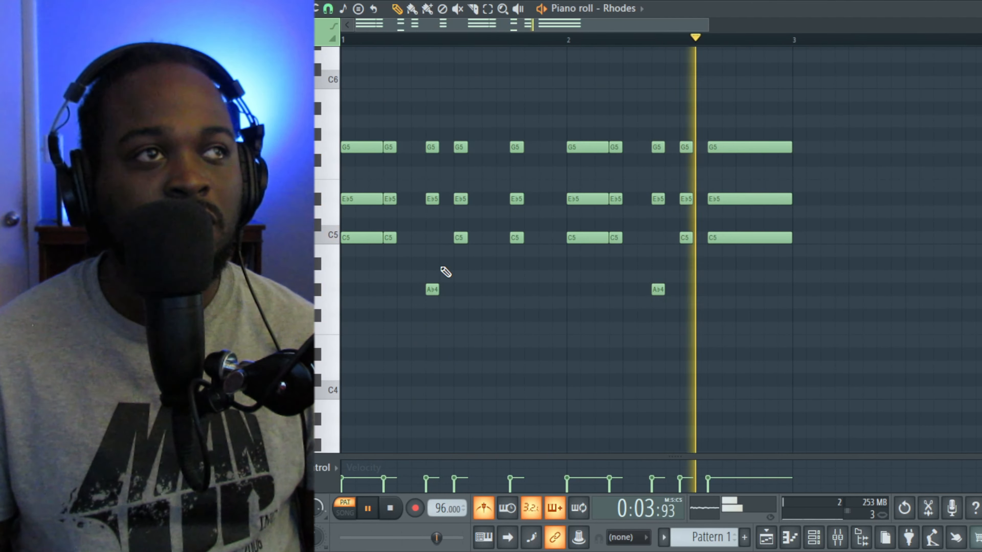
Step: Raise the short chord just before the final long one by a semitone to D♭5–E5–A♭5 and play the pattern
key(space)
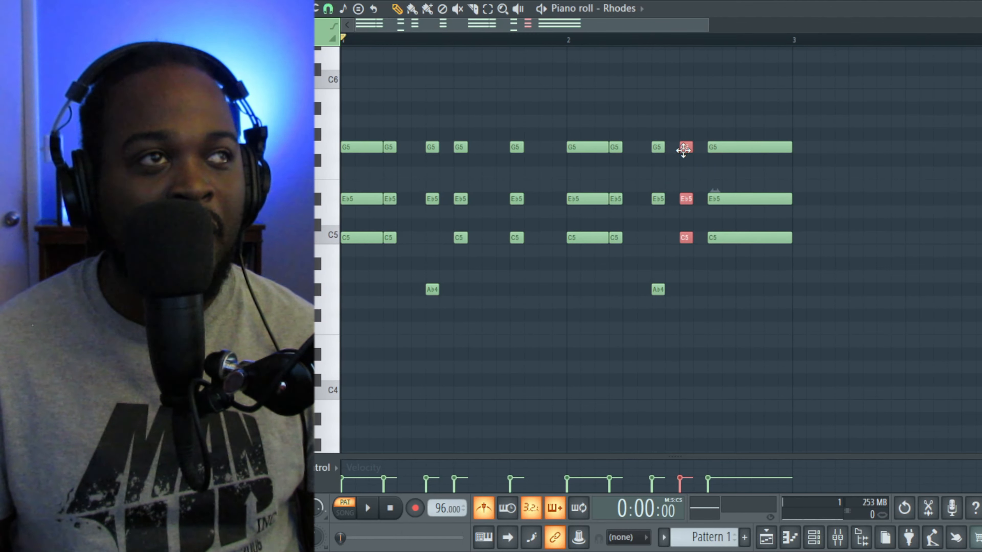
drag(687, 146, 687, 132)
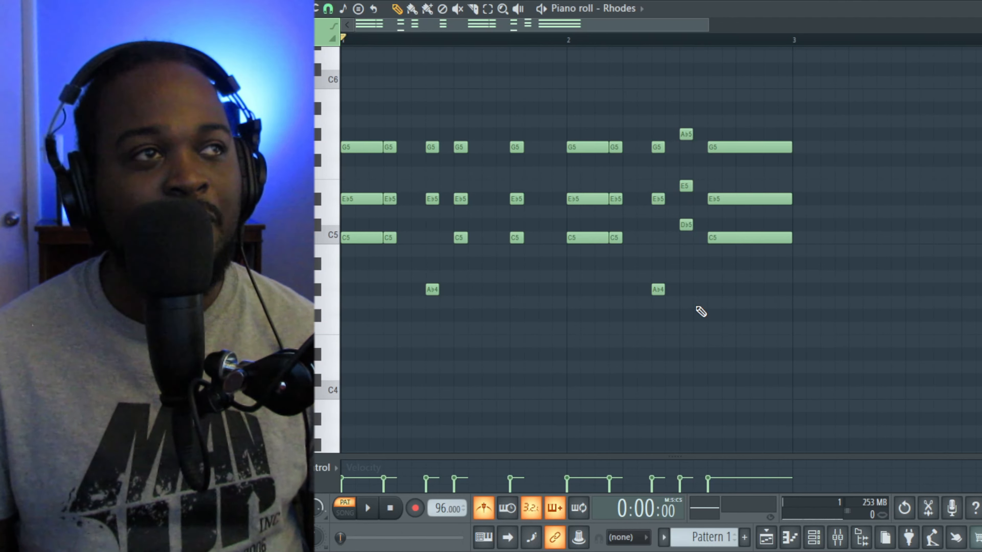
key(space)
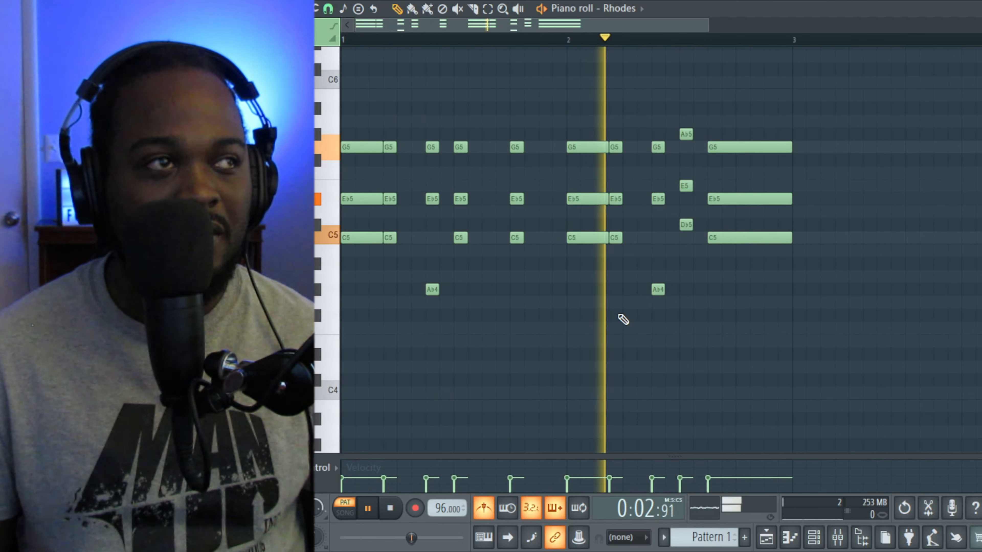
Step: Try lengthening bar 1's beat-3 C5–E♭5–G5 chord to two steps, play the pattern, and restore the chord's one-step length
key(space)
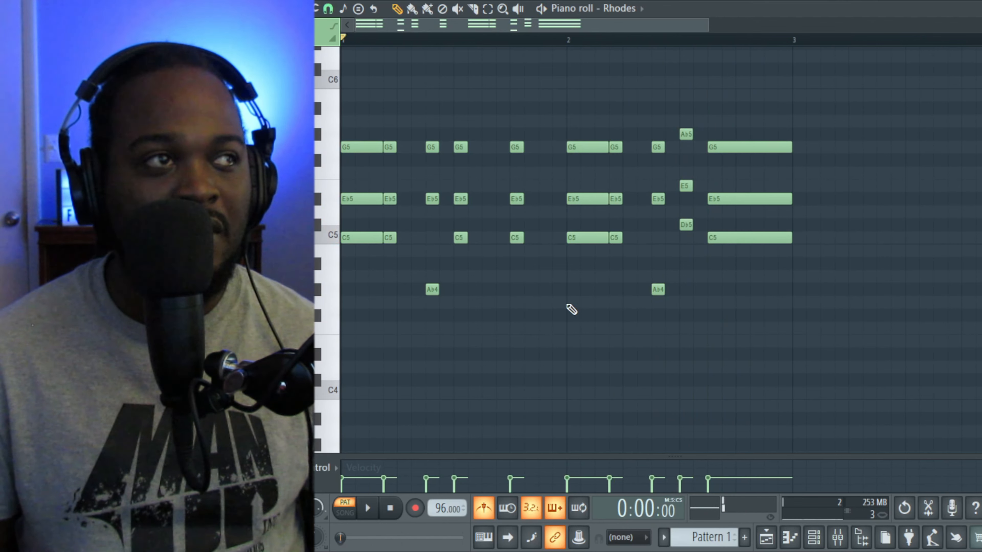
drag(512, 297, 540, 179)
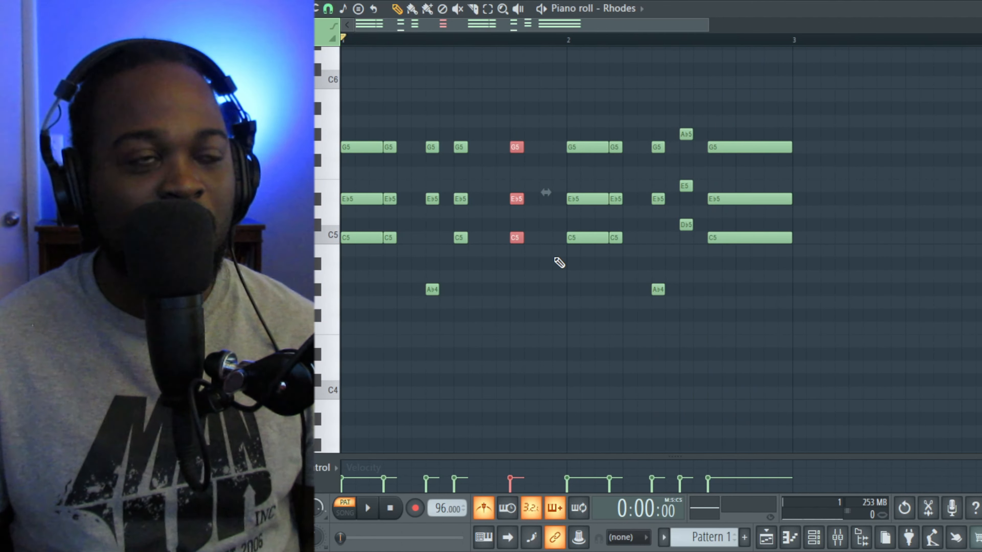
drag(465, 263, 465, 252)
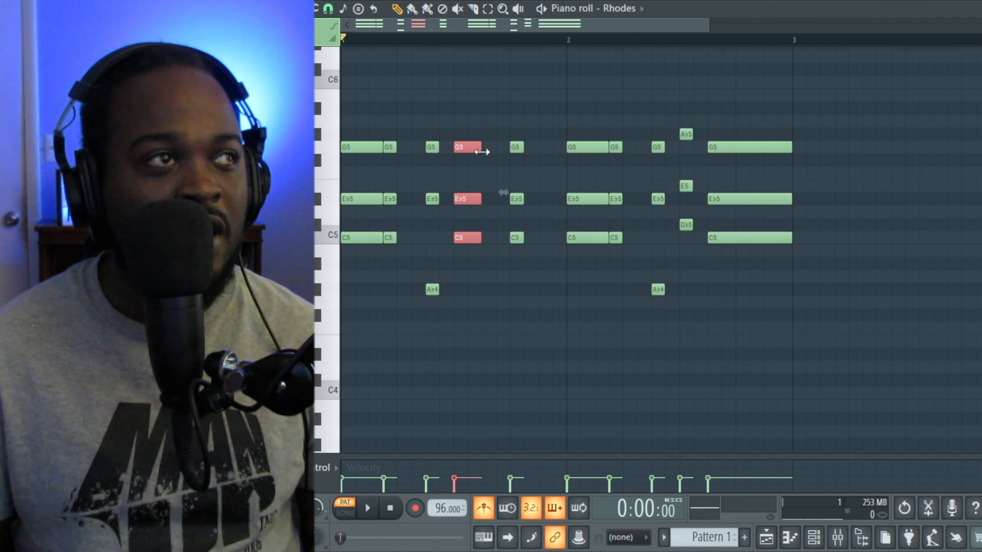
key(space)
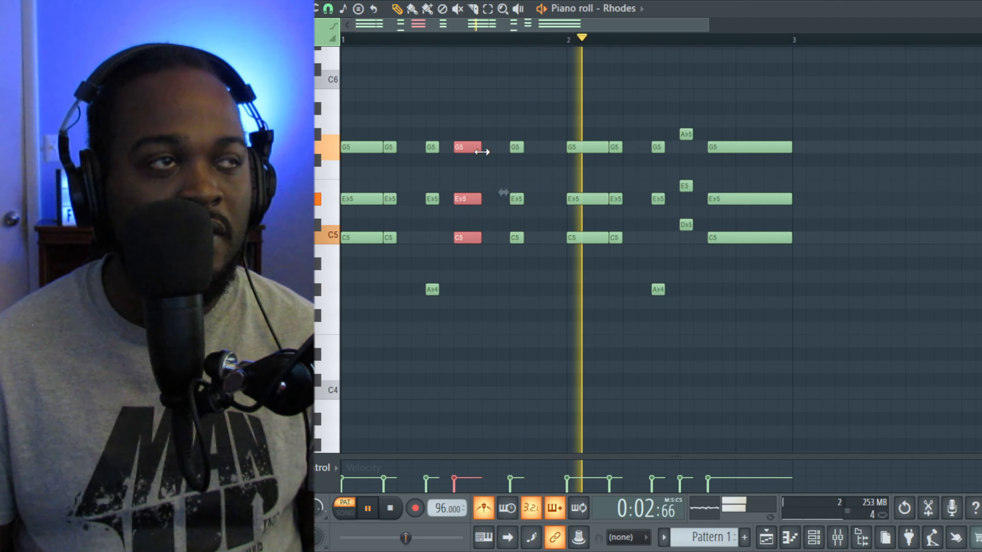
drag(482, 152, 469, 151)
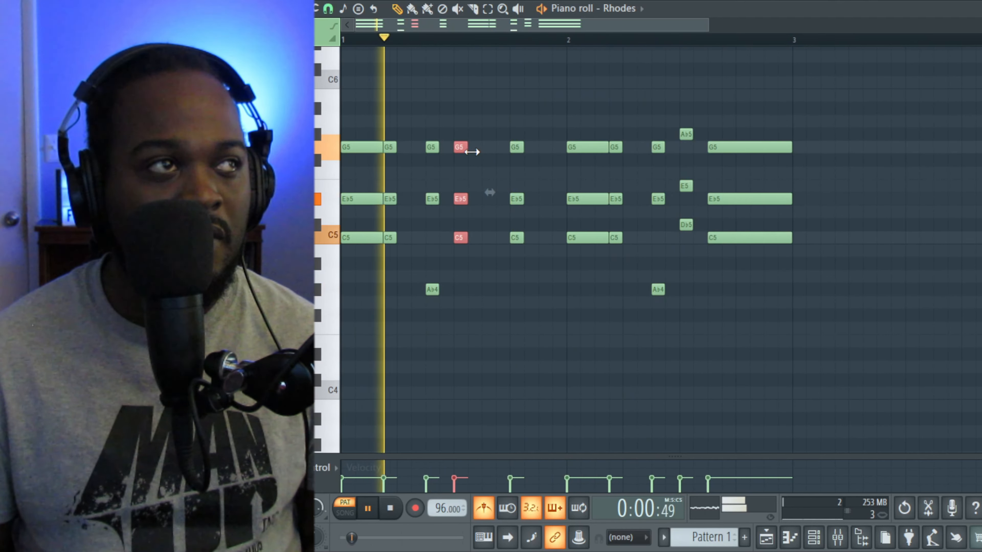
key(space)
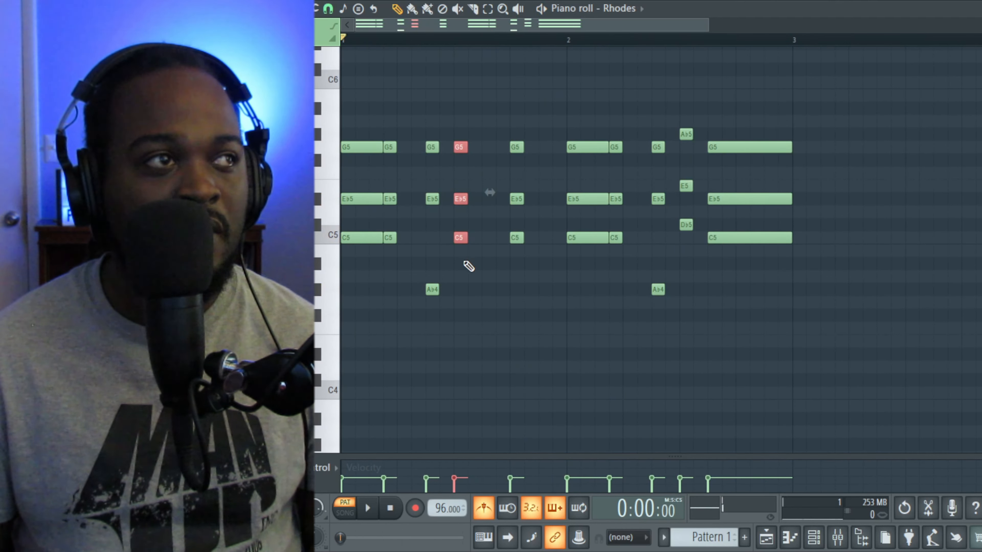
Step: Duplicate bar 1's beat-3 chord and arrange the bar's last two short chords on steps 12 and 15 while playing the pattern
shift+drag(461, 238, 488, 239)
key(space)
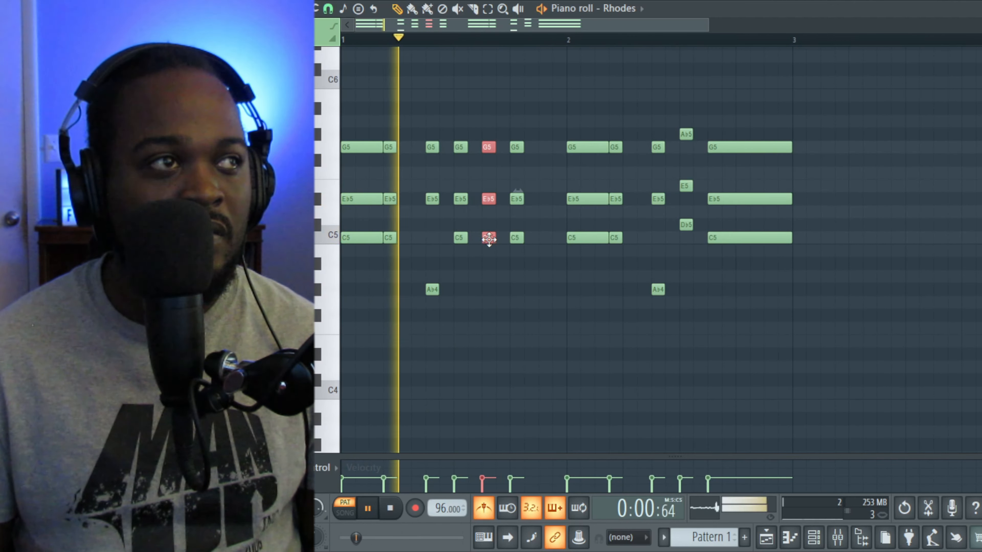
drag(492, 240, 539, 156)
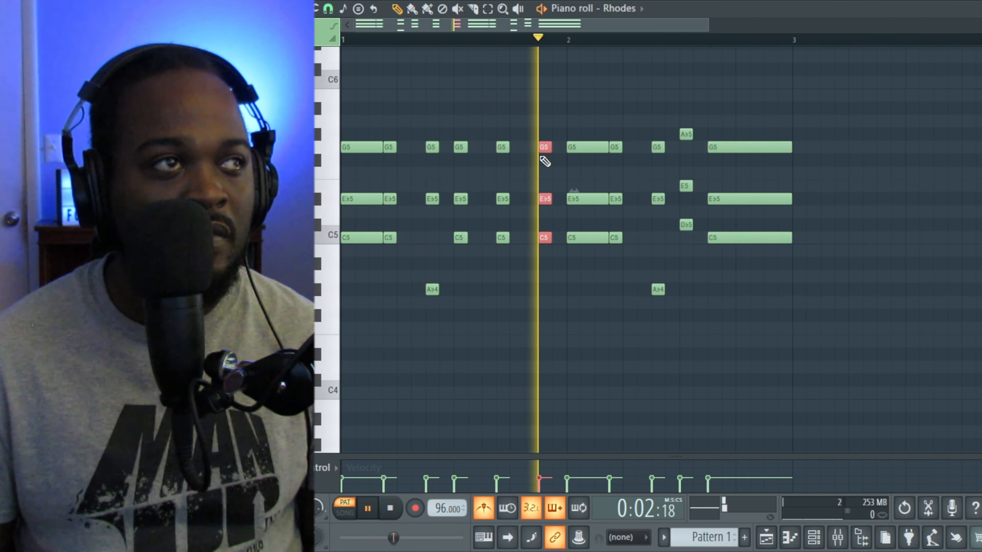
key(space)
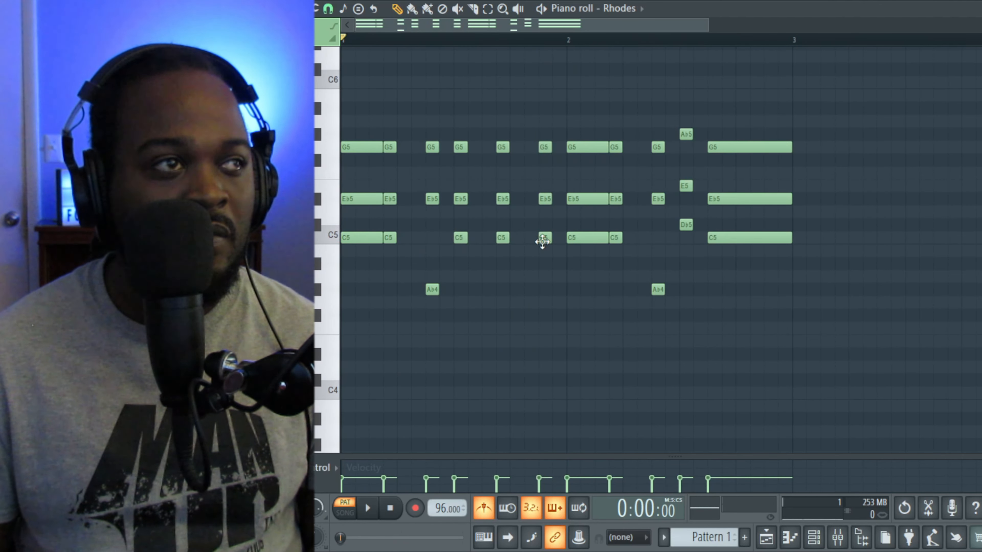
Step: Lower the C5 of bar 1's last short chord to A♭4 and play the pattern
key(space)
drag(546, 262, 544, 288)
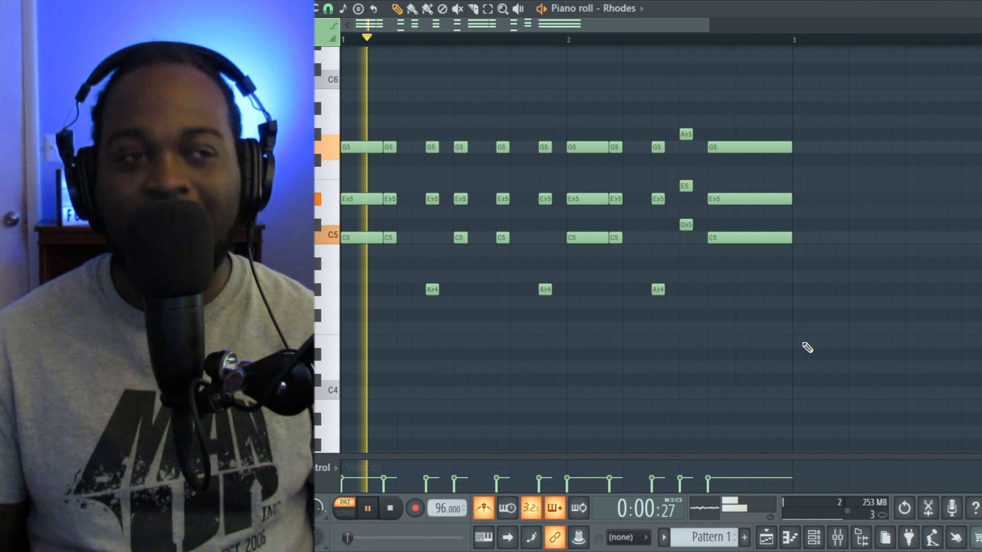
key(space)
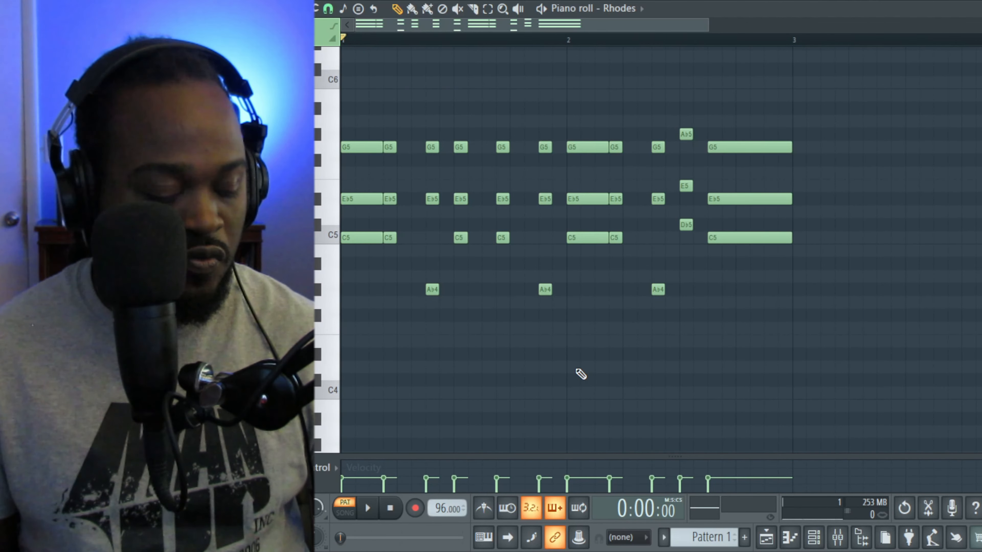
Step: Randomize the velocity levels of all the chord notes with the bipolar option, audition the result and accept it
key(alt+r)
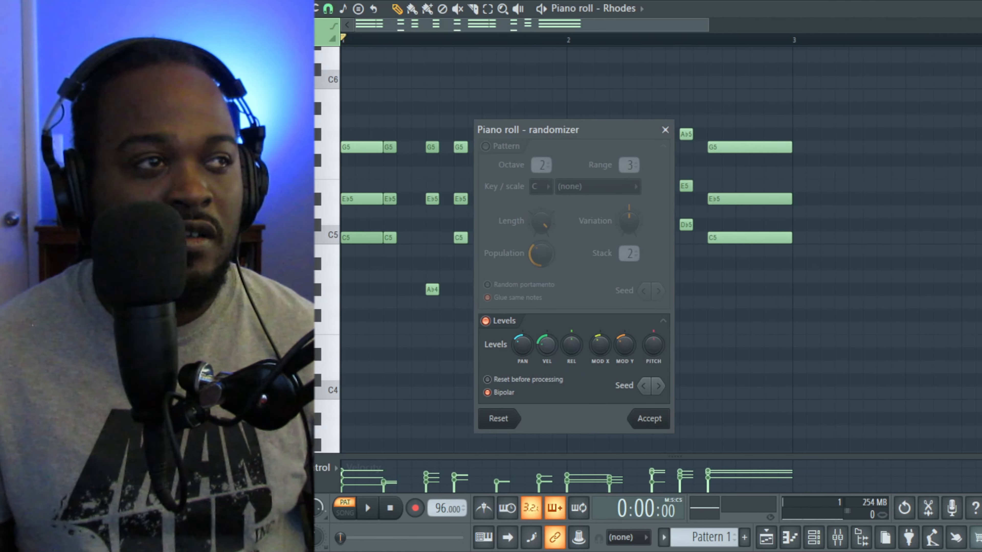
key(space)
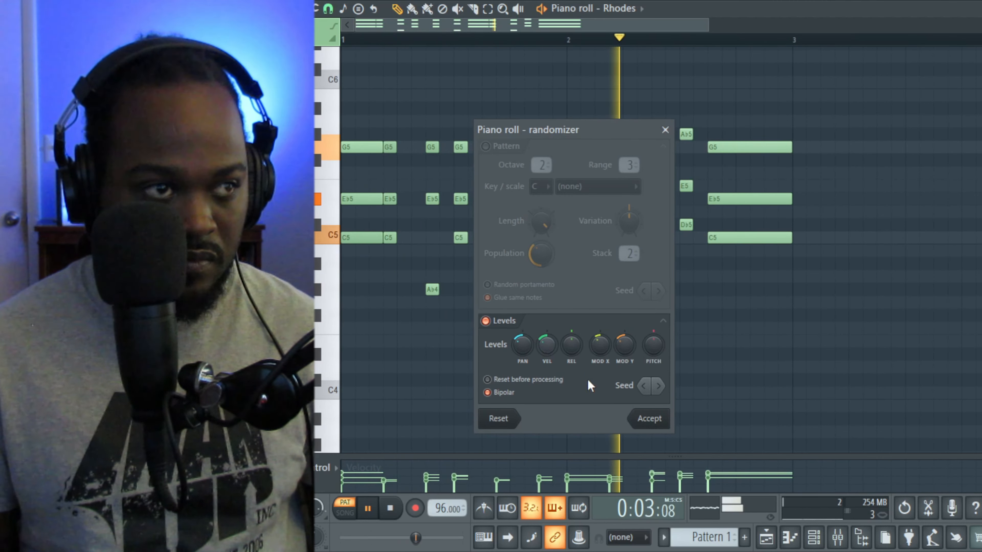
click(657, 422)
key(space)
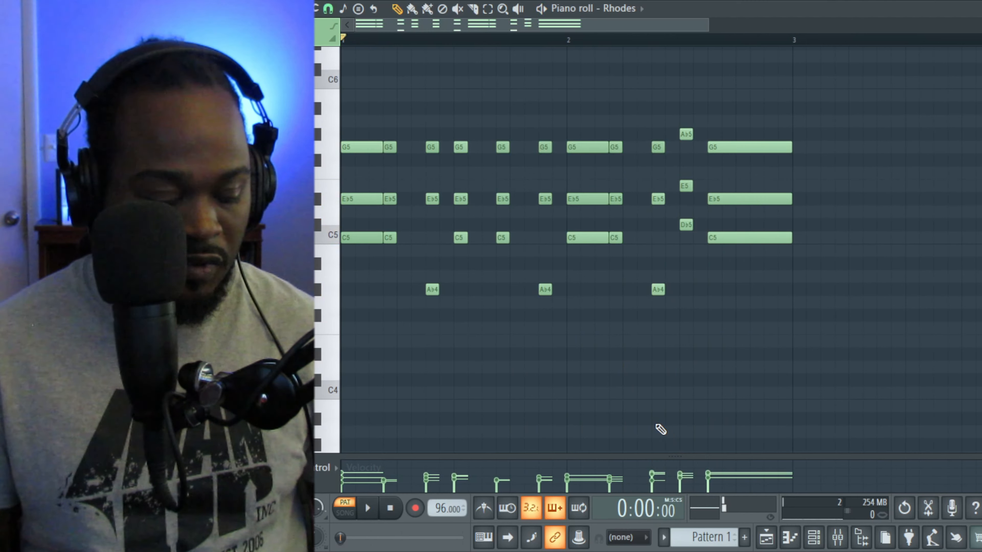
Step: Strum the chords with staggered note starts and preserved note ends, audition the result and accept it
key(alt+s)
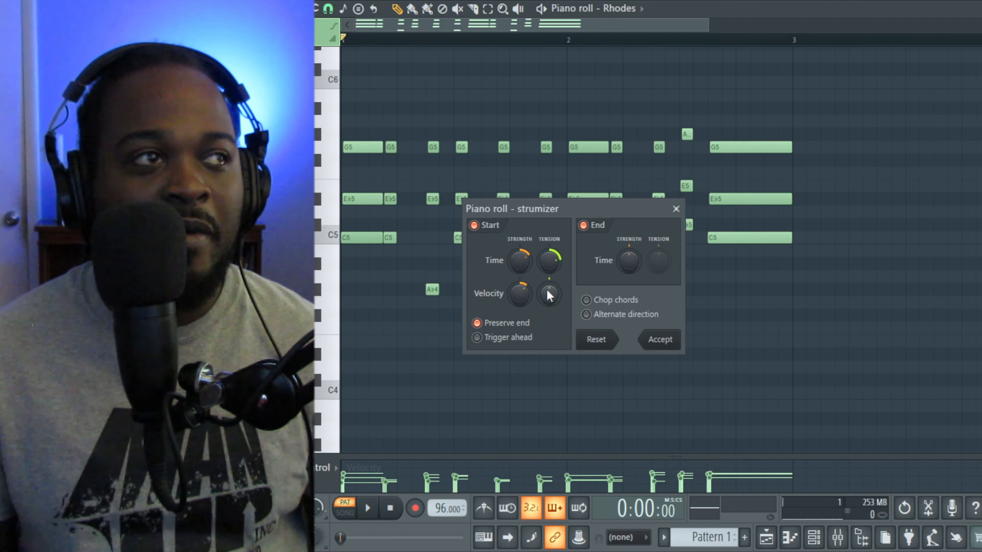
key(space)
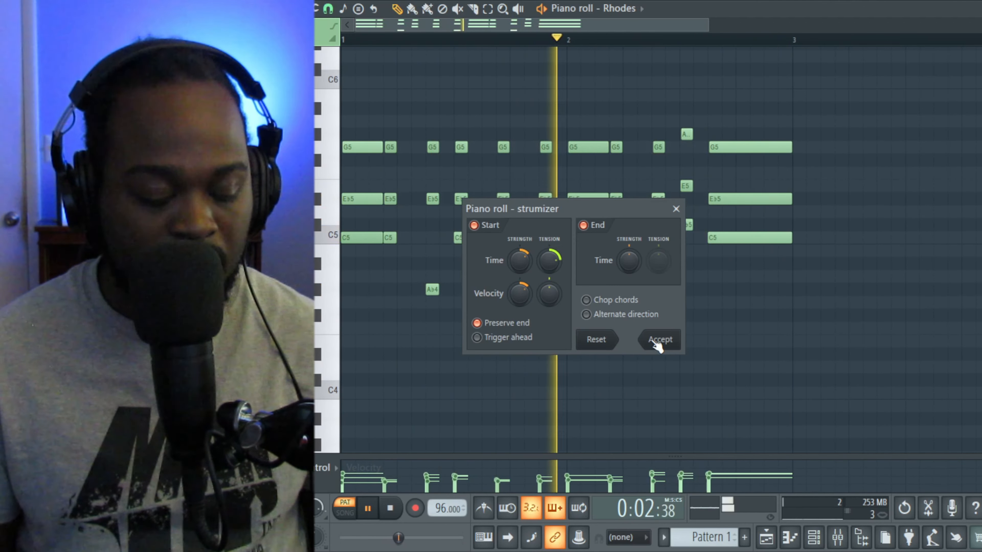
click(657, 341)
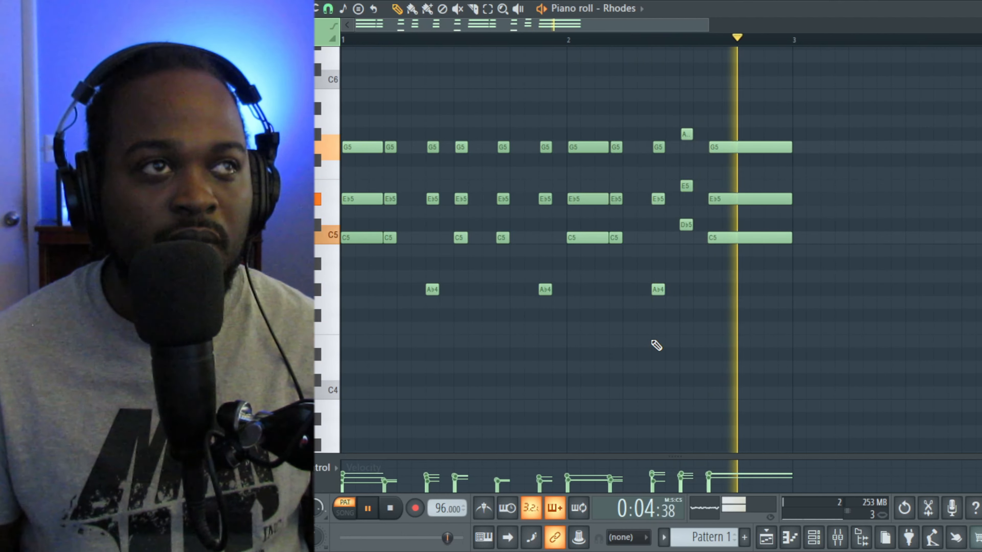
key(space)
Step: Duplicate the lowest note of every chord one octave down and play the pattern
scroll(771, 298, down, 2)
drag(792, 281, 682, 181)
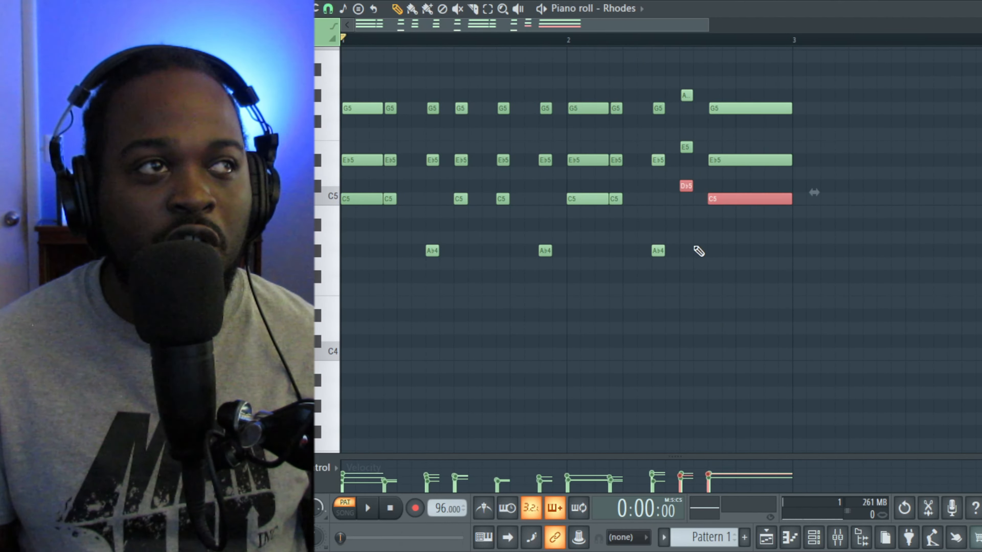
drag(586, 212, 561, 201)
drag(558, 282, 423, 193)
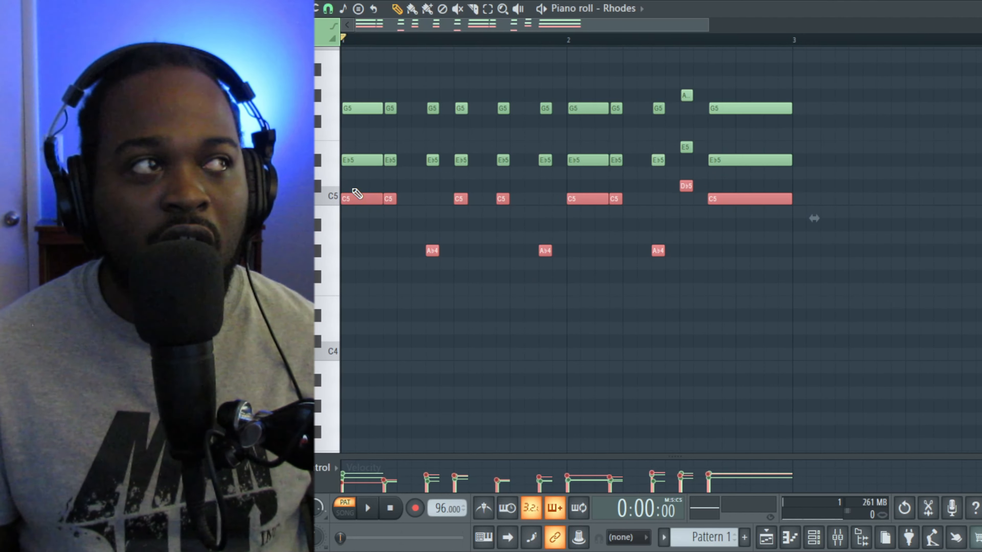
key(ctrl+Down)
key(space)
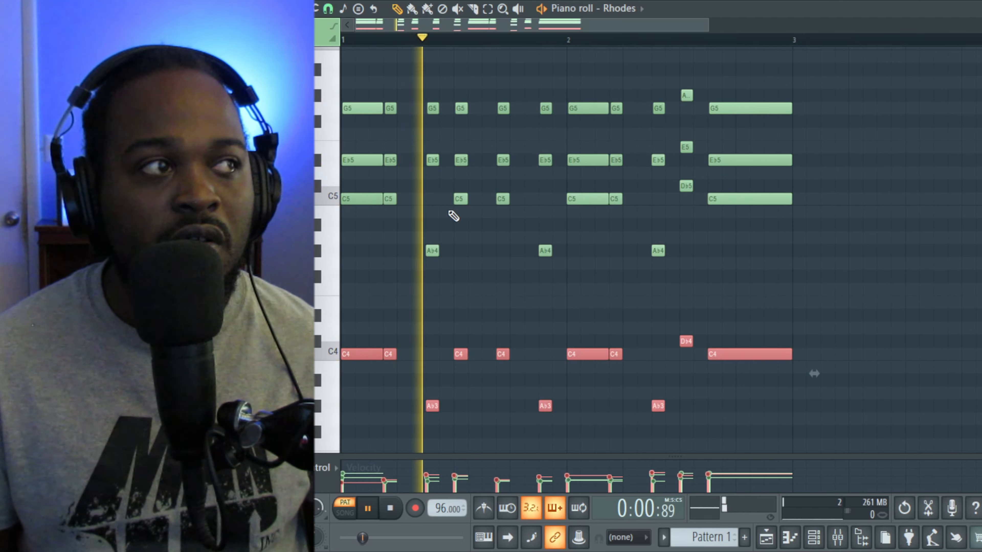
key(space)
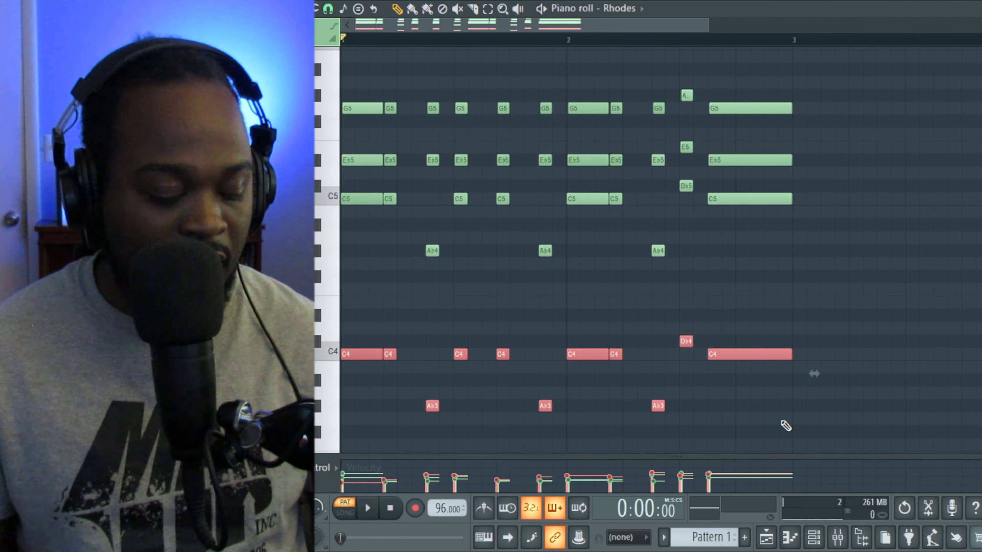
Step: Apply the randomizer to the octave-down notes with the velocity amount at zero and play the pattern
key(alt+r)
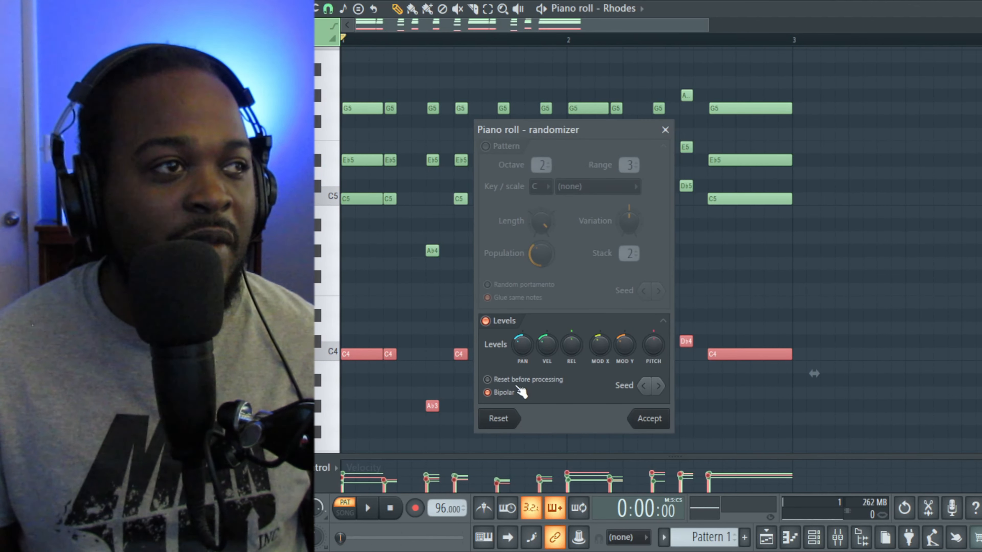
drag(539, 349, 538, 334)
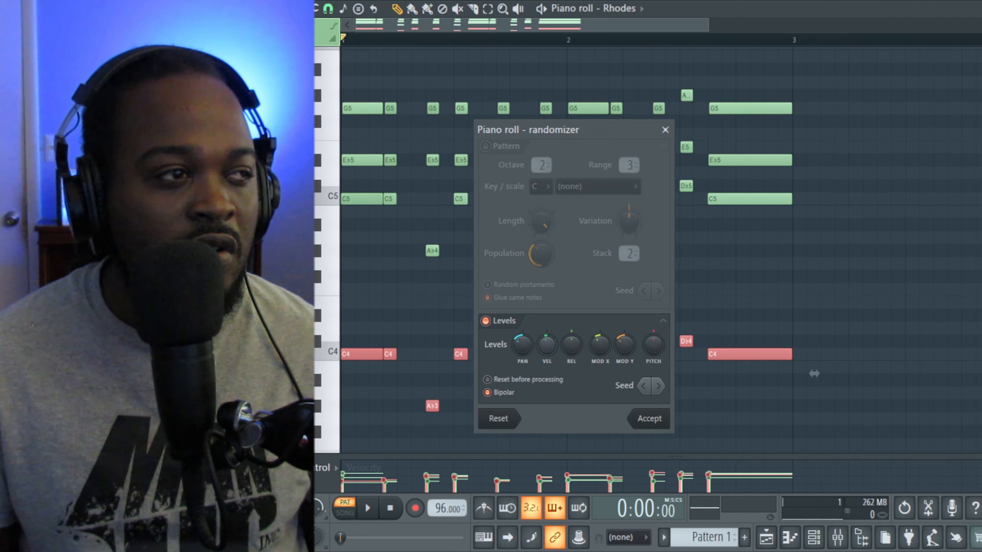
click(649, 420)
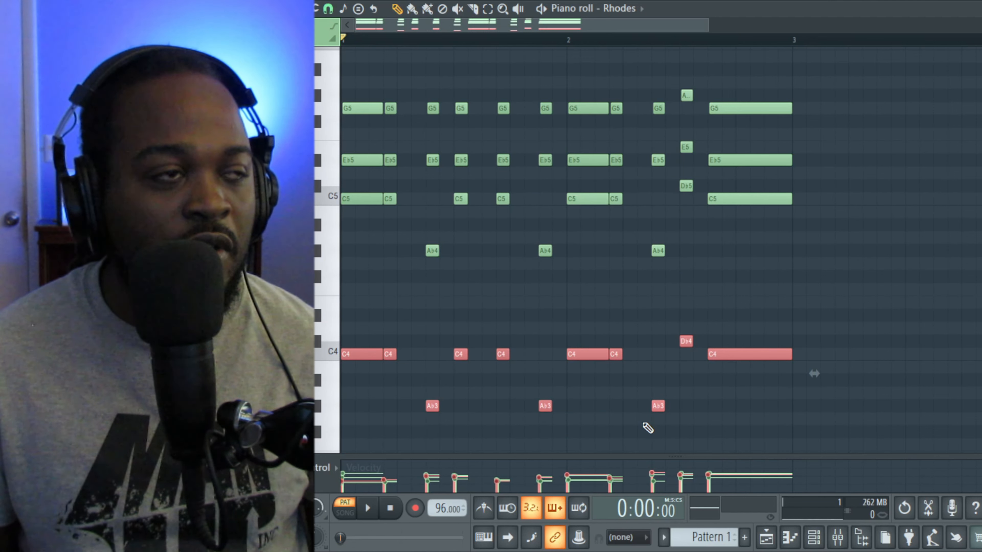
key(space)
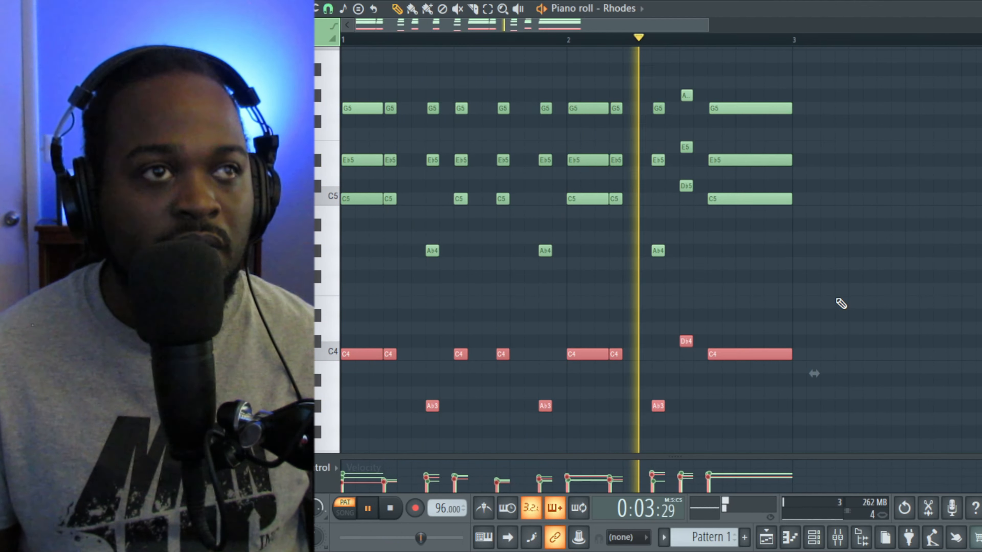
key(space)
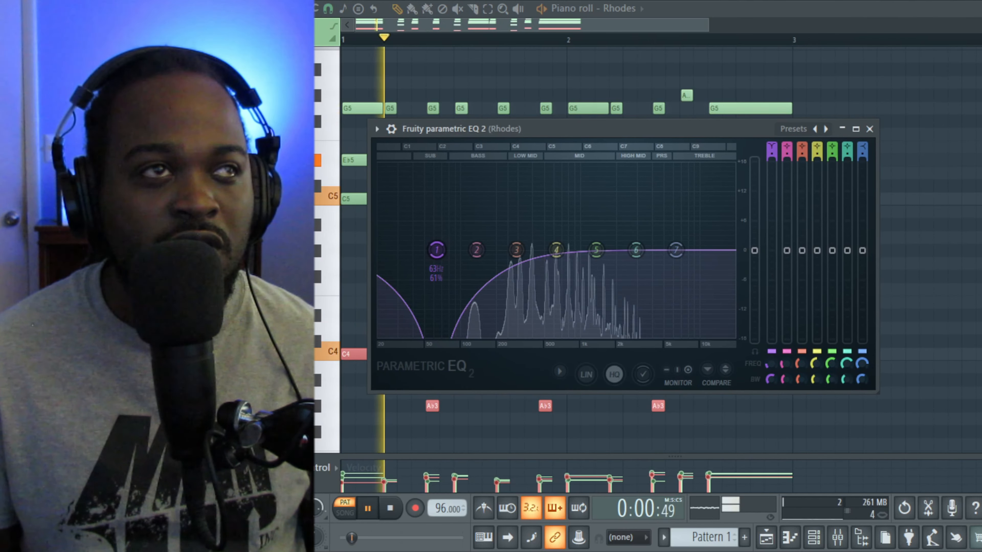
Step: Make band 1 of the Rhodes EQ a high-pass filter at about 175 Hz and play the pattern through it
drag(772, 147, 771, 152)
drag(437, 250, 489, 250)
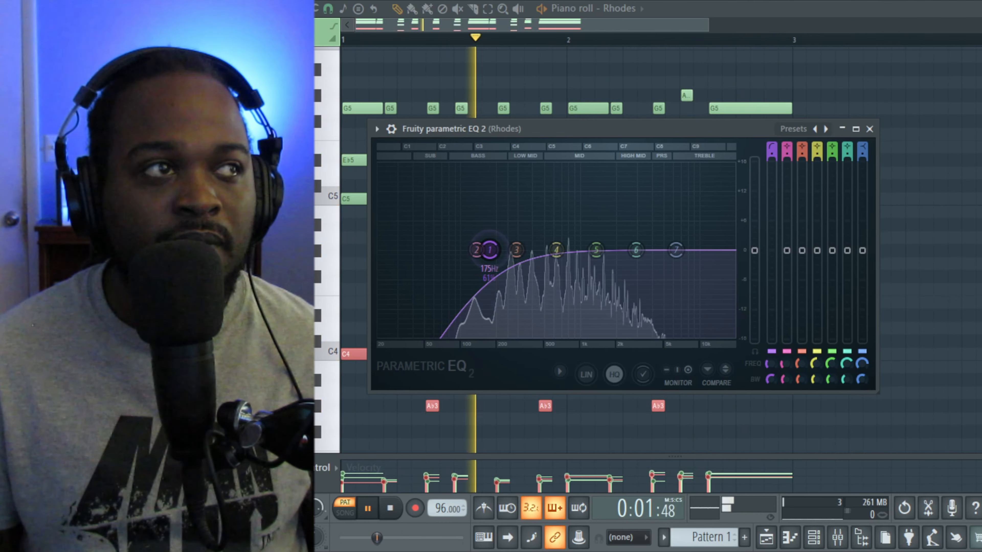
key(space)
key(space)
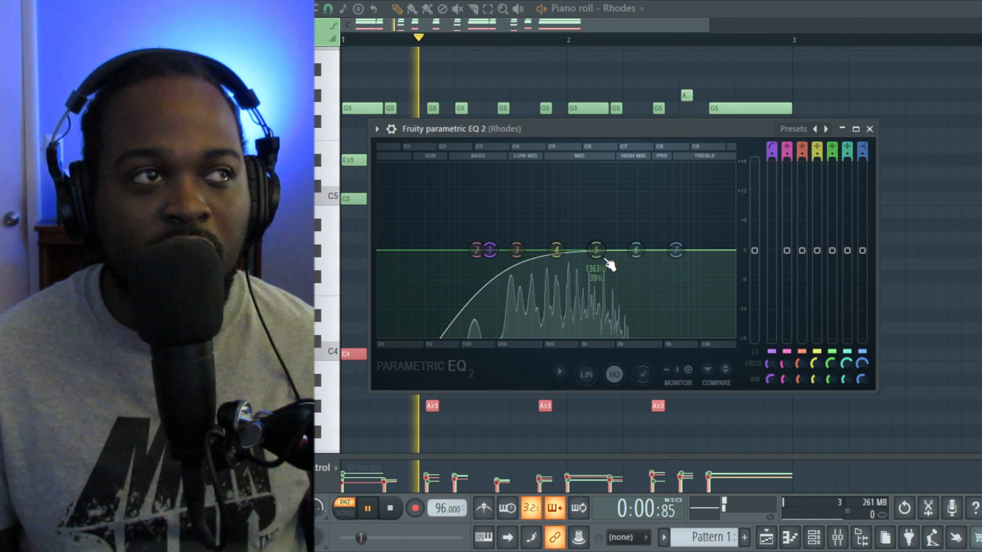
Step: Try boosting EQ band 6 at about 3162 Hz and reset its level
drag(652, 260, 653, 234)
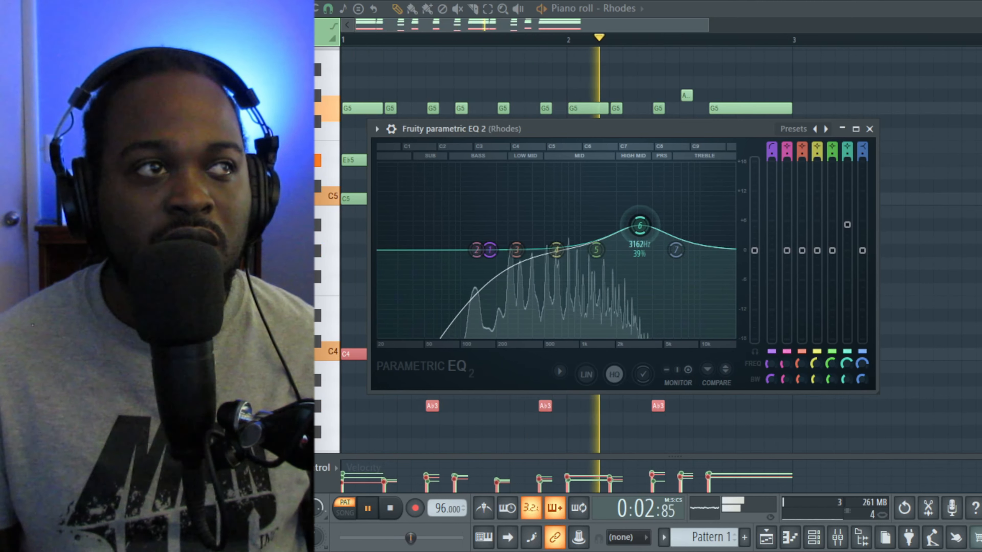
right_click(641, 228)
click(659, 245)
Step: Boost EQ band 5 at about 1714 Hz, stop playback and close the EQ
drag(596, 250, 610, 232)
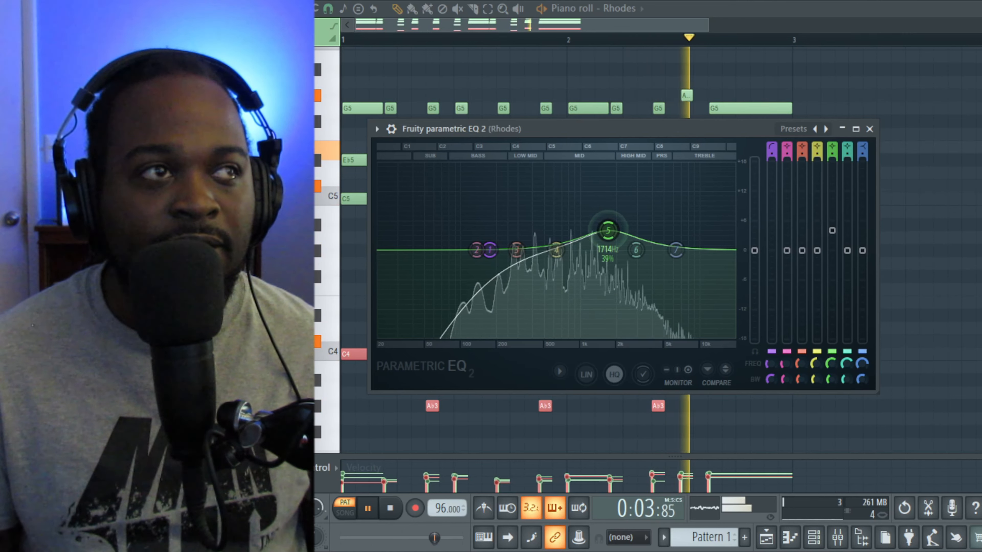
key(space)
click(869, 129)
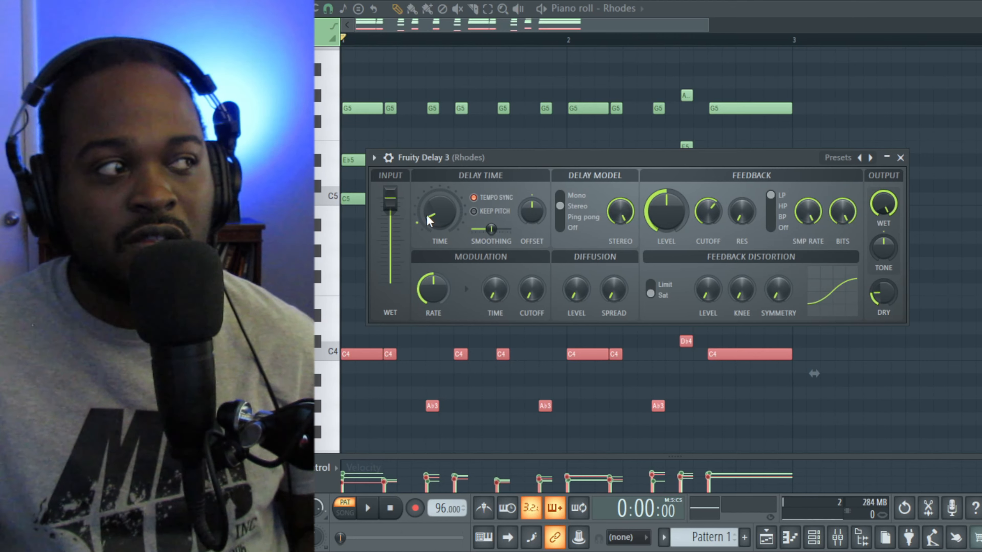
Step: Lower the mix level of Fruity Delay 3 on the Rhodes mixer track and audition the pattern
mouse_move(980, 149)
mouse_down()
mouse_move(967, 125)
mouse_move(978, 133)
mouse_up()
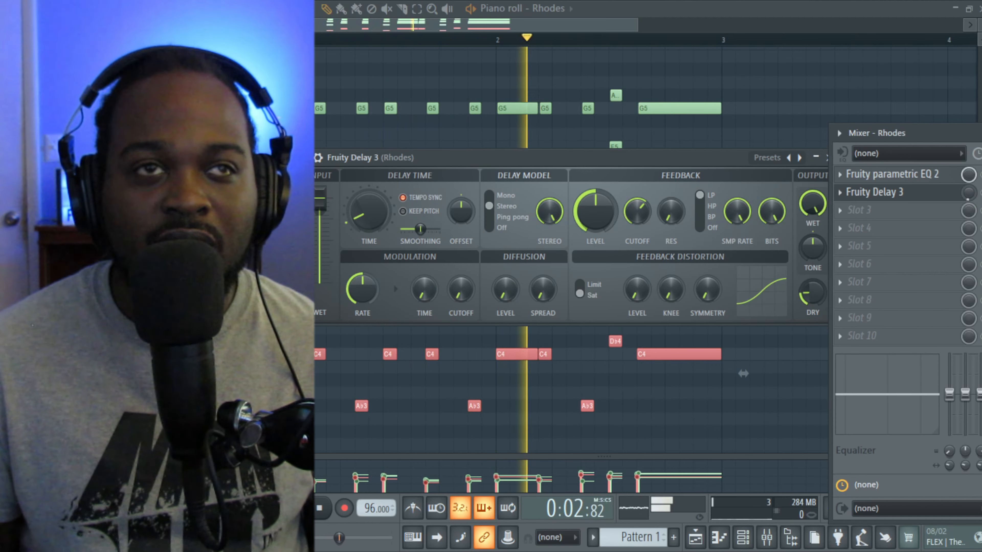
key(space)
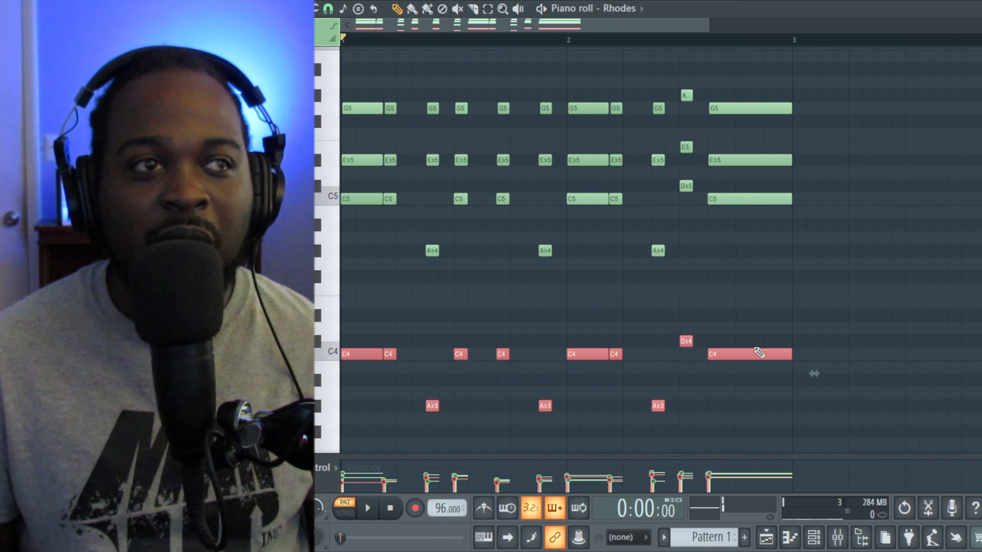
Step: Shorten all four notes of bar 2's final long chord to four steps and play the pattern
drag(752, 373, 765, 108)
key(space)
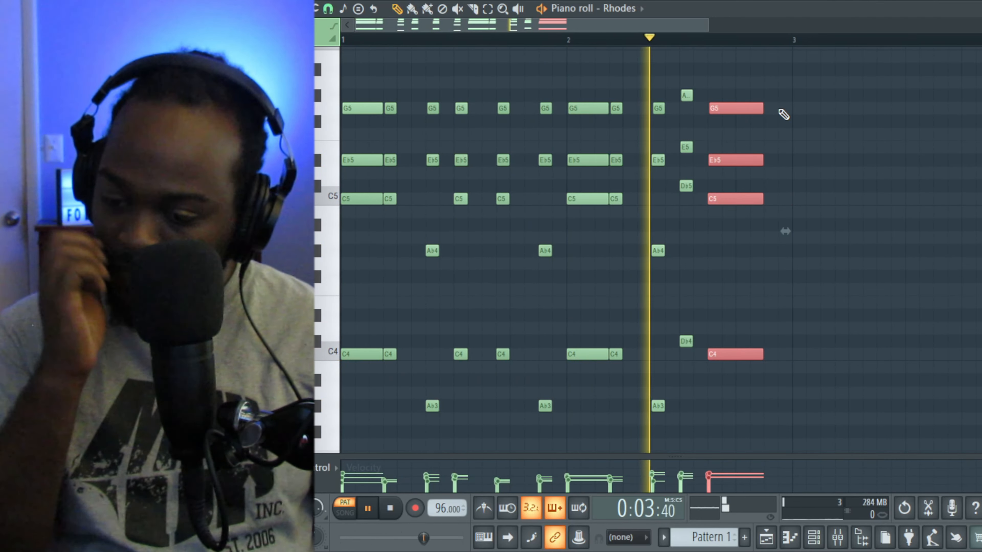
key(space)
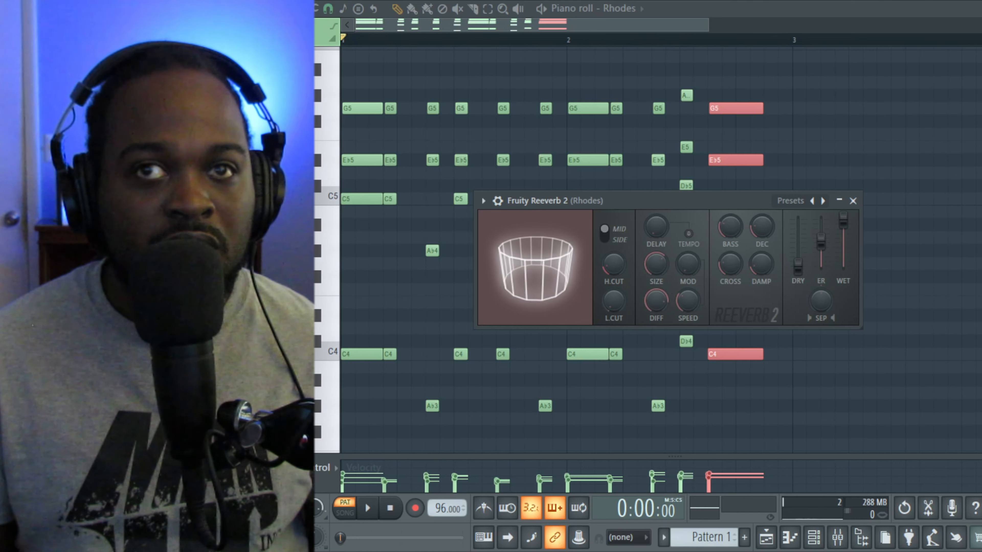
Step: Lower the mix level of Fruity Reeverb 2 on the Rhodes mixer track while auditioning the pattern
drag(981, 126, 856, 126)
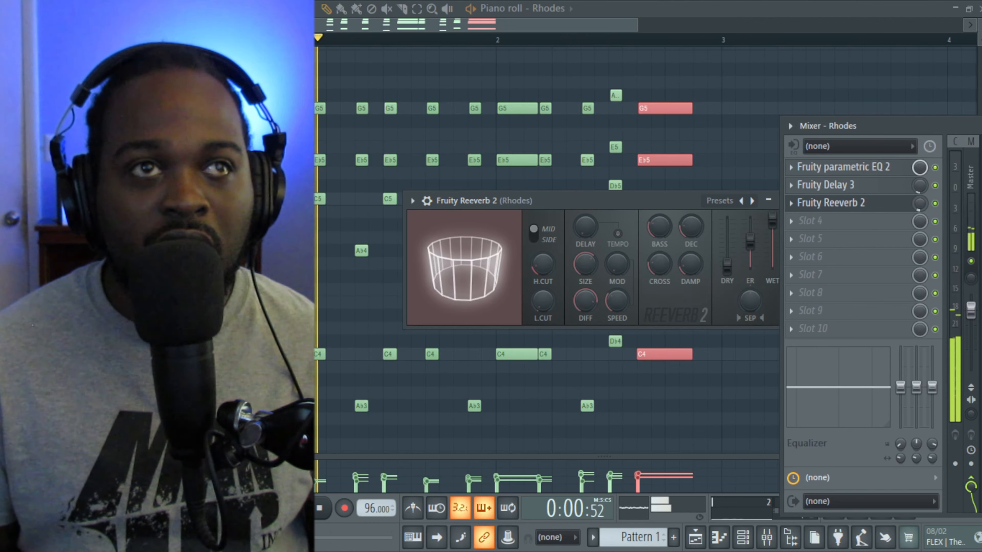
key(space)
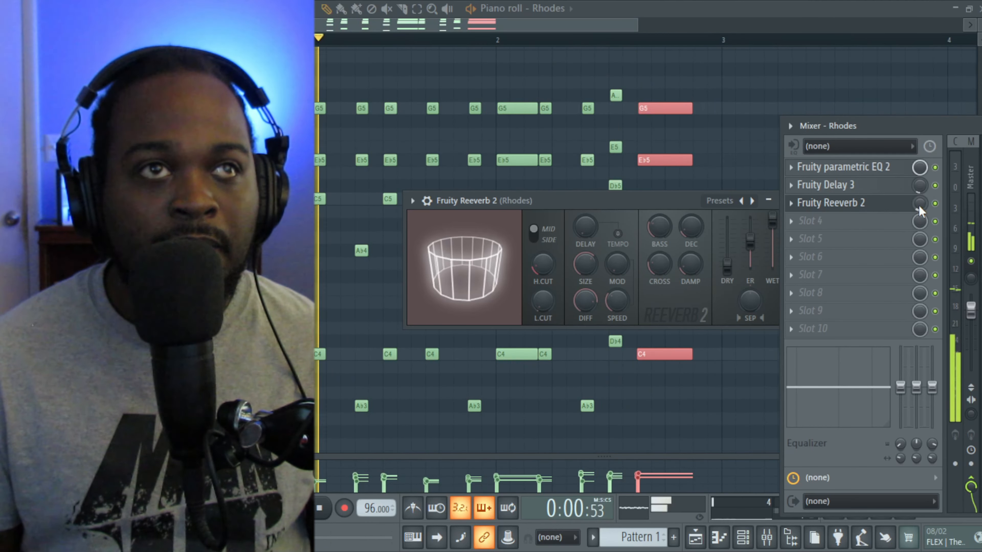
drag(903, 126, 981, 129)
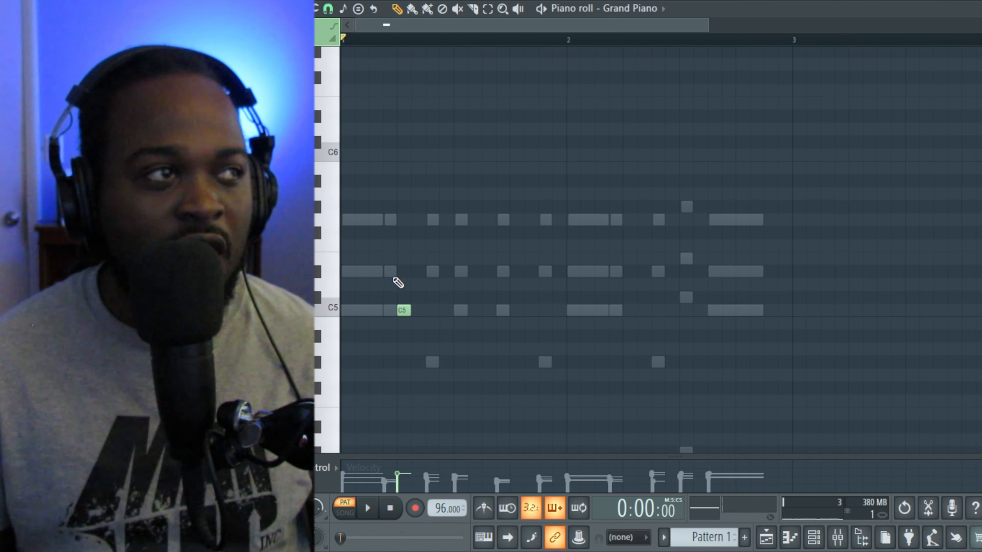
Step: Complete a short C5, Eb5 and G5 Grand Piano chord on step 5 of bar 1 and audition it with the Rhodes
key(space)
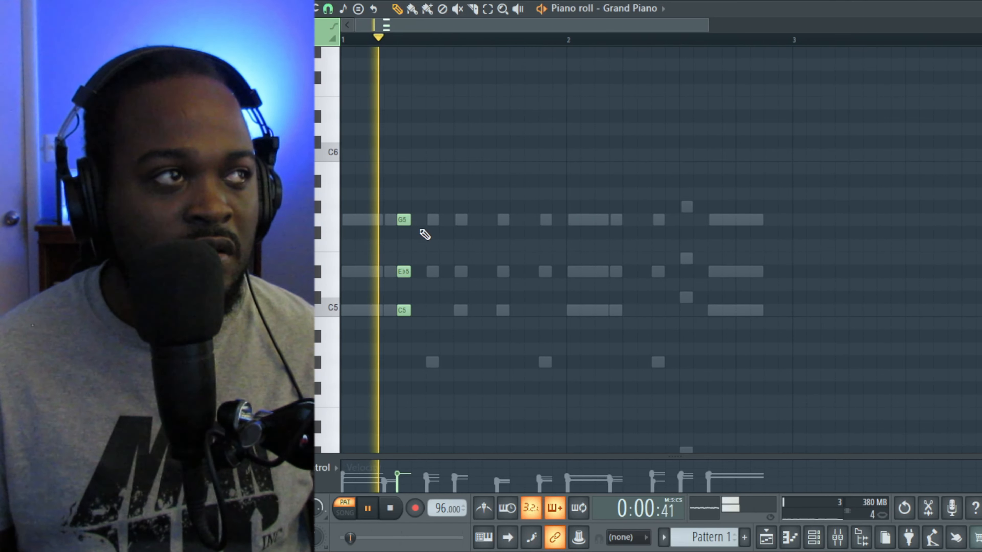
key(space)
key(space)
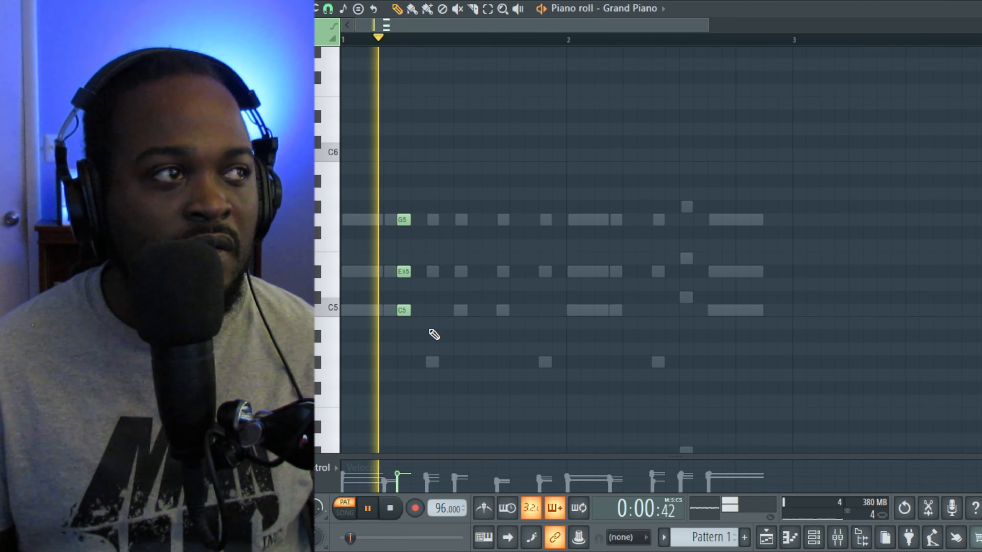
key(space)
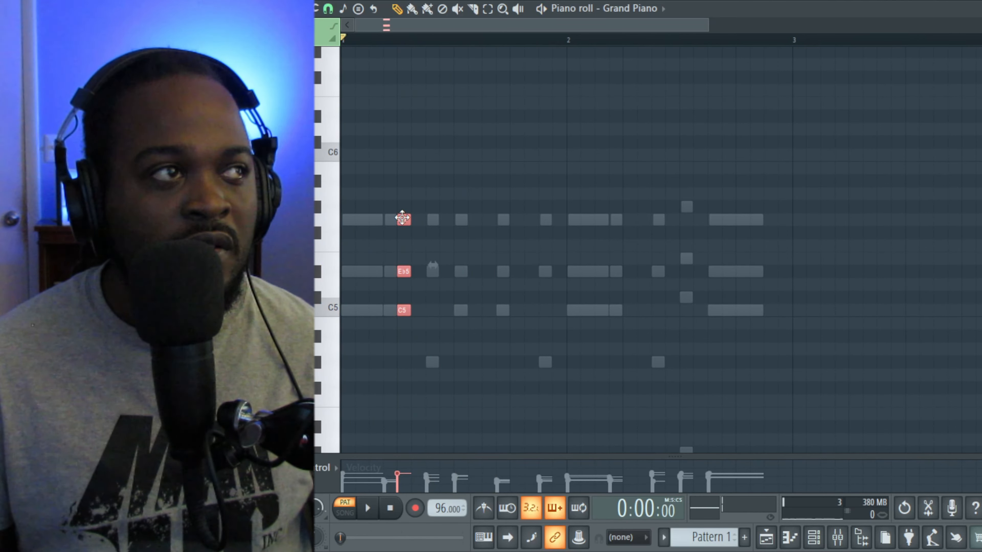
Step: Duplicate the Grand Piano chord to step 11 of bar 1 and audition the pattern
drag(414, 220, 489, 220)
key(space)
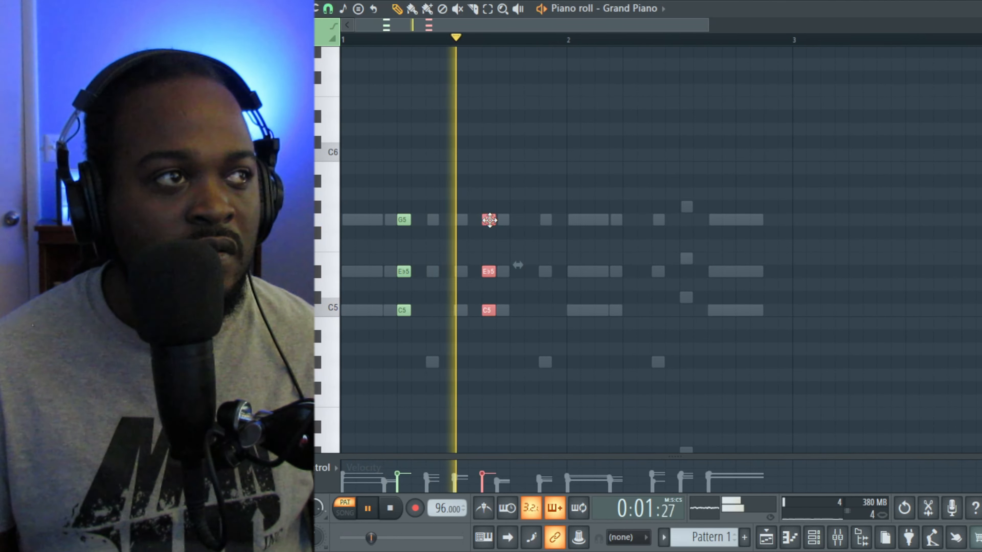
key(space)
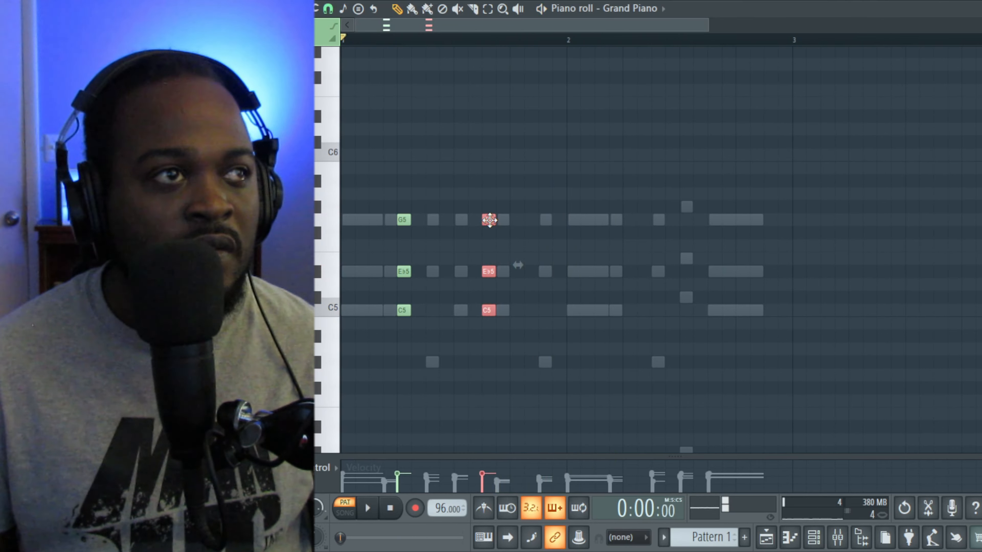
Step: Copy the chord to bar 2 at steps 5, 9 and 11 during playback, pitching the step 9 copy to Db5, E5 and Ab5
key(space)
drag(490, 220, 632, 223)
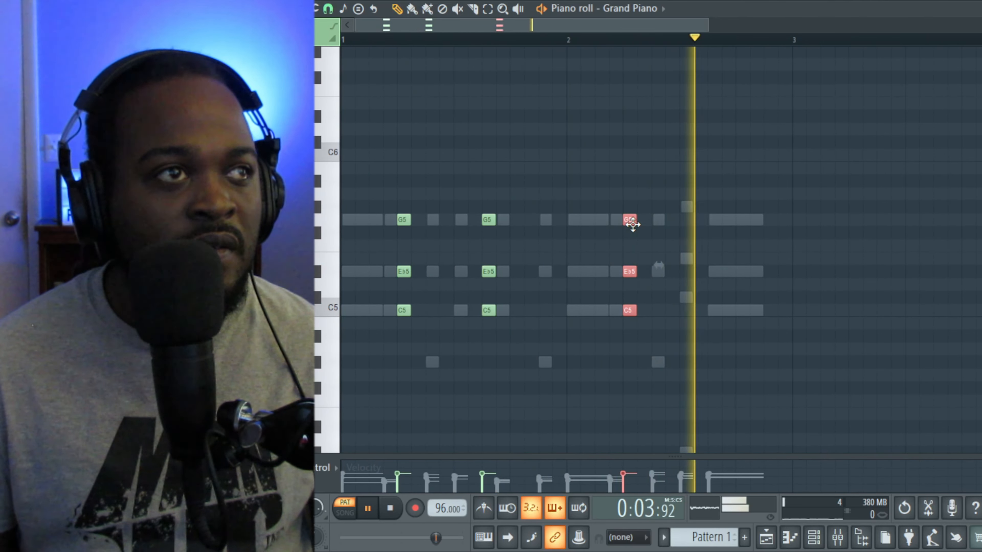
drag(631, 223, 686, 207)
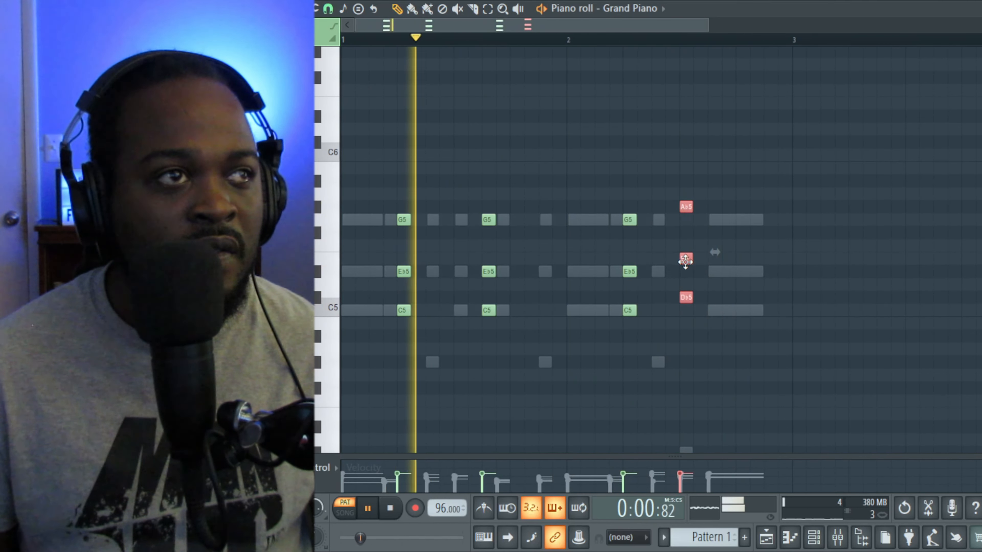
drag(685, 259, 712, 273)
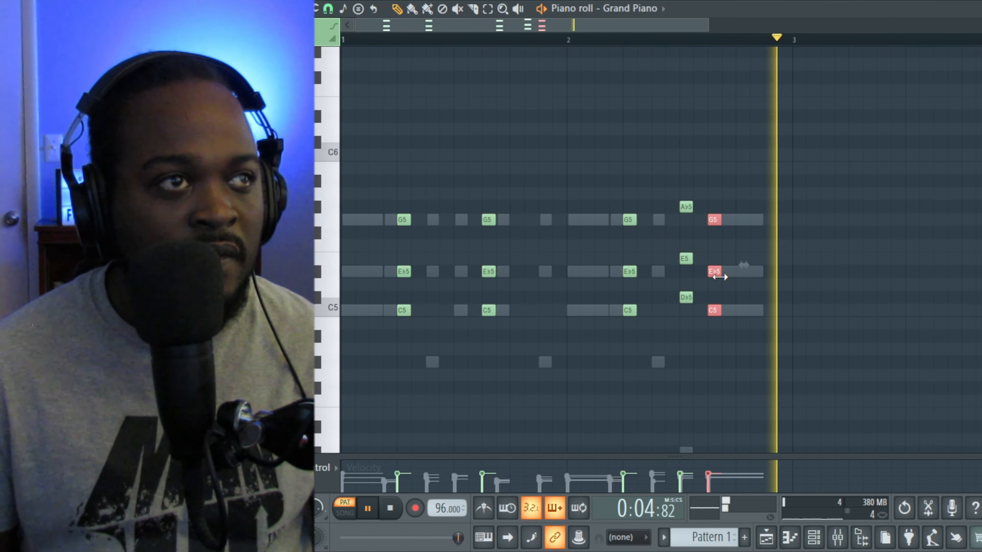
key(space)
Step: Duplicate the lowest note of each Grand Piano chord one octave down, clear the selection and audition the pattern
drag(416, 324, 403, 309)
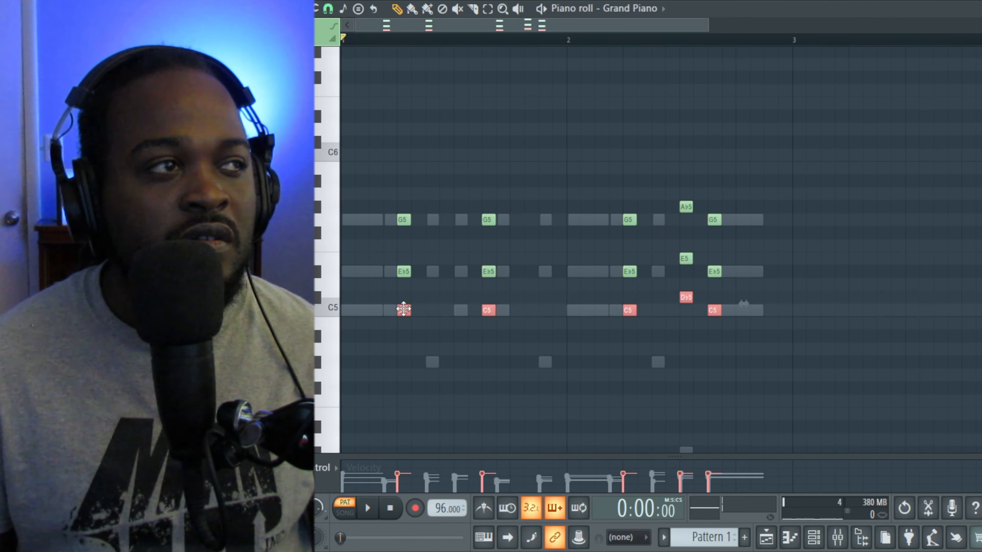
key(ctrl+Down)
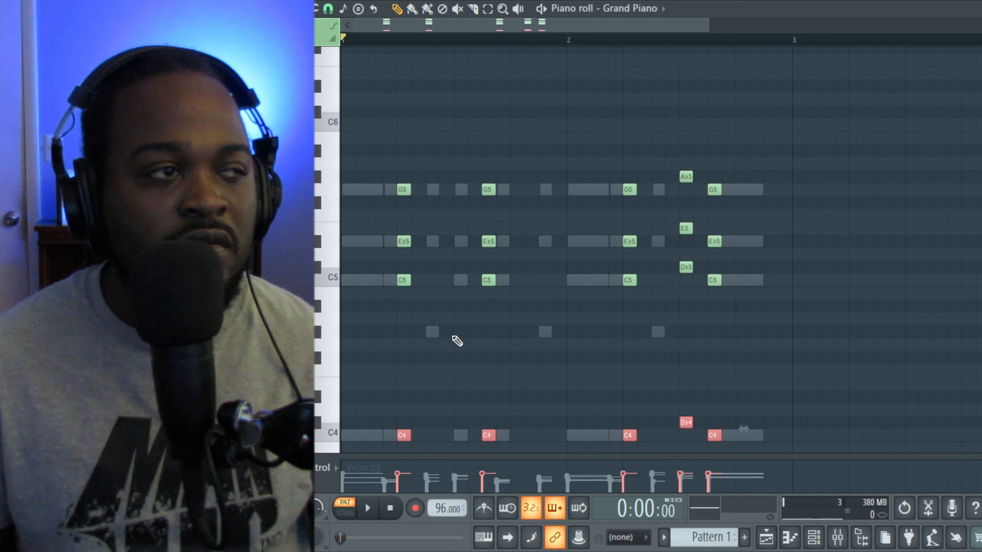
key(space)
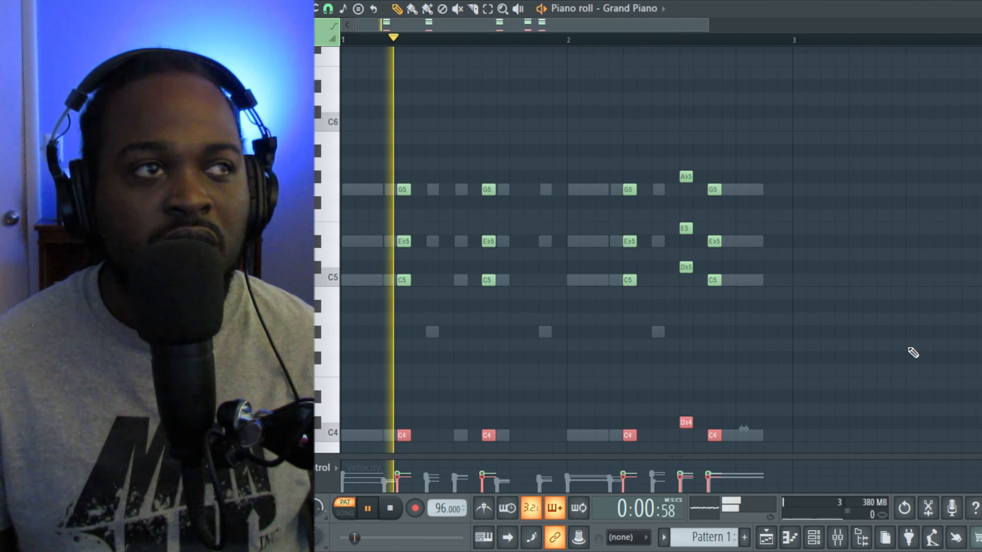
ctrl+click(907, 321)
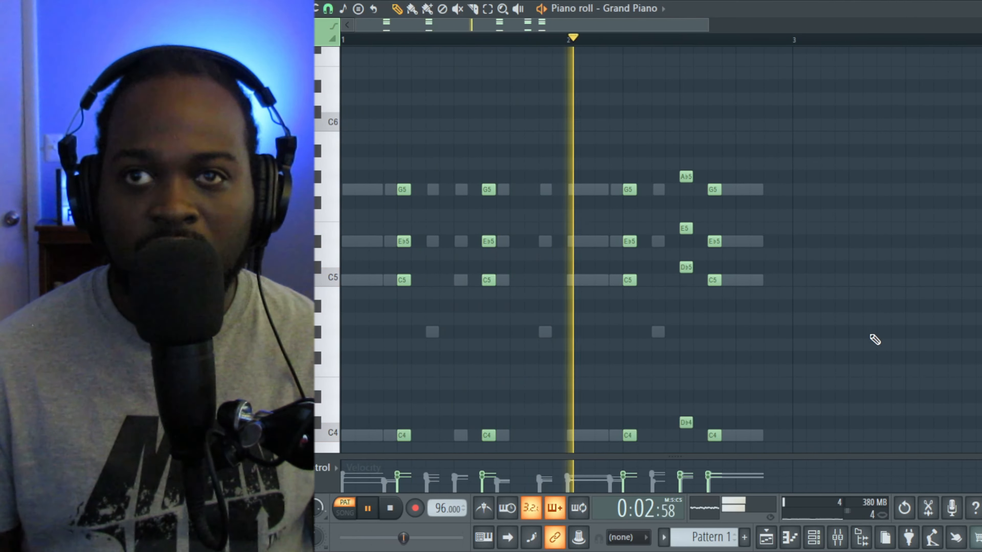
key(space)
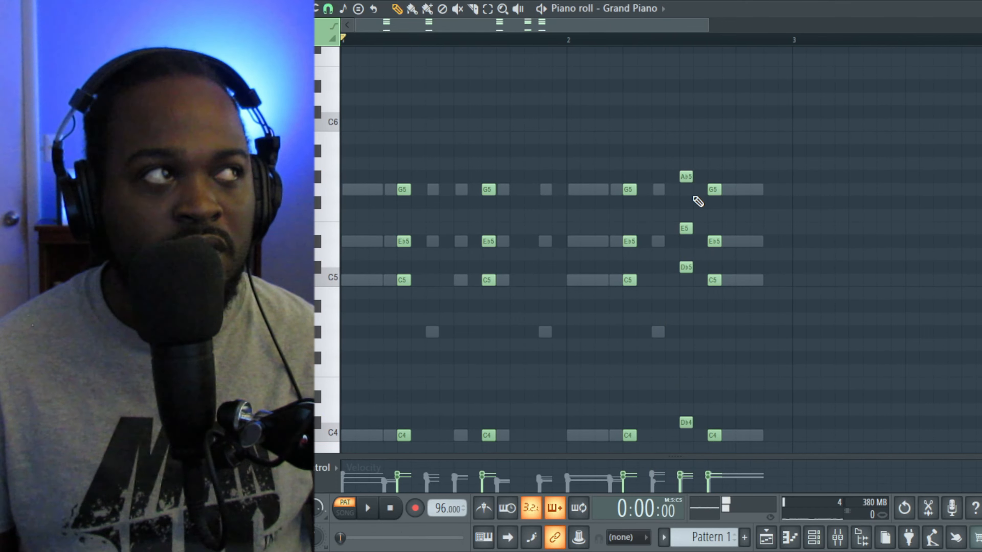
Step: Transpose all the Grand Piano notes up one octave and audition the pattern
key(ctrl+Up)
key(space)
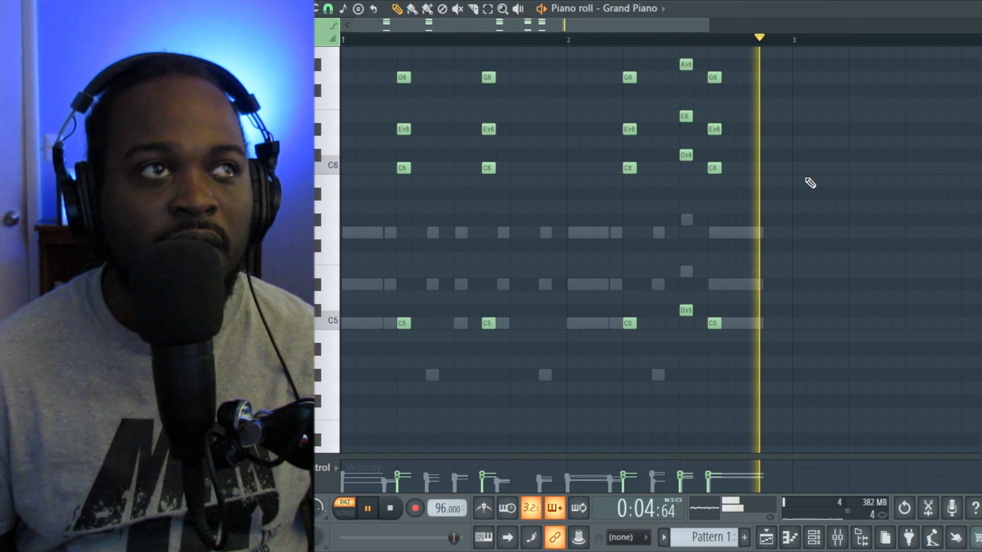
key(space)
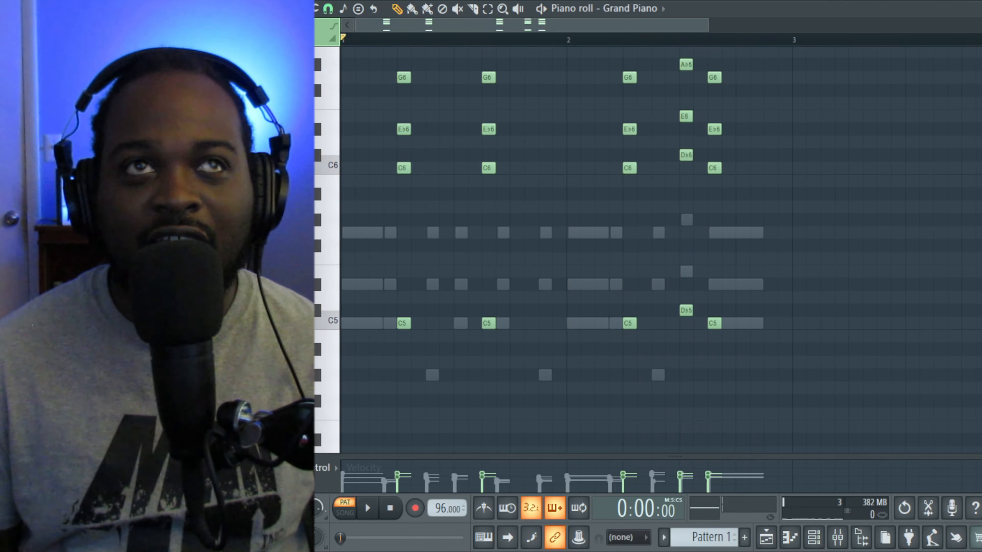
Step: Pan the Rhodes mixer track slightly left and the Grand Piano track right
key(F5)
key(F9)
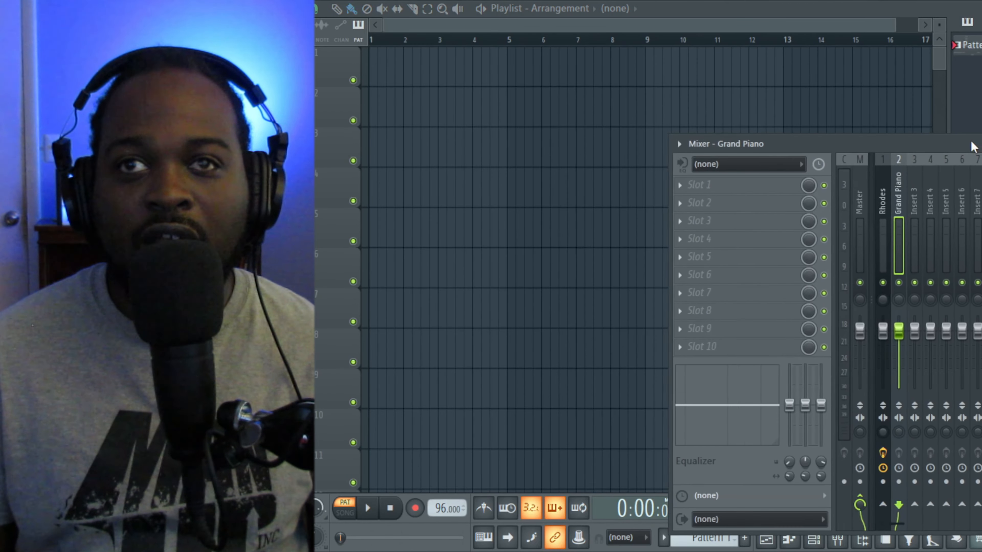
click(861, 300)
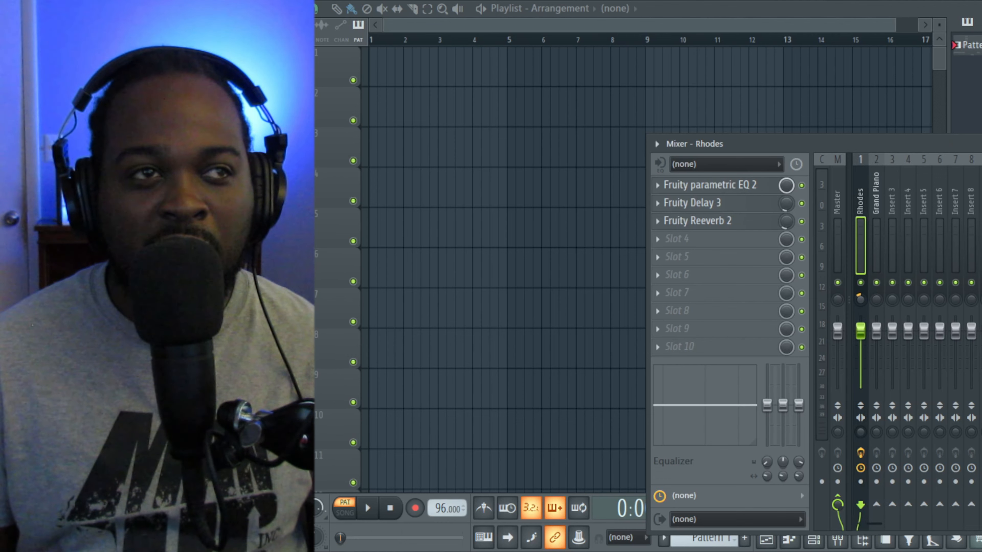
click(875, 301)
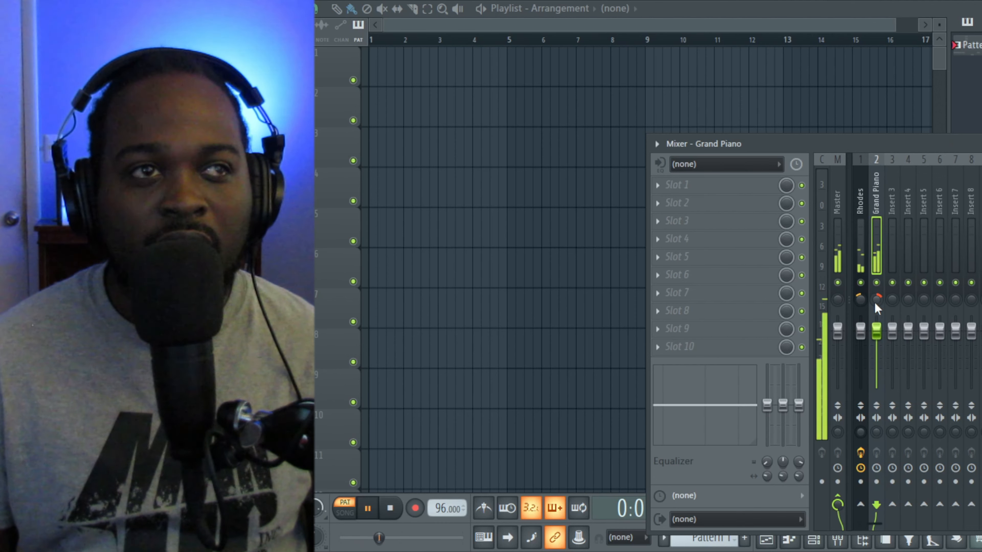
Step: Add Fruity Parametric EQ 2 to the Grand Piano track, roll off the lows with band 1 and boost the highs with band 6
drag(816, 148, 981, 138)
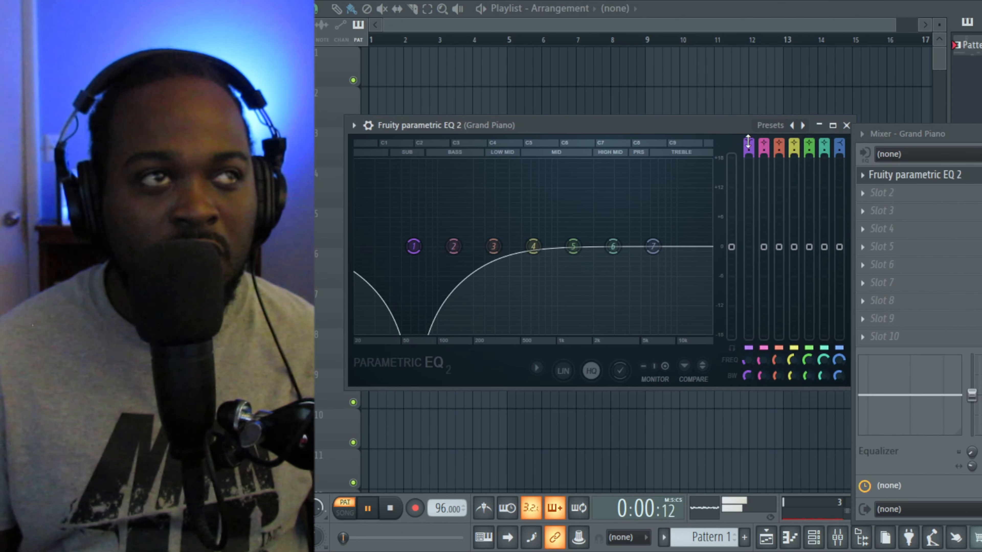
drag(438, 259, 472, 246)
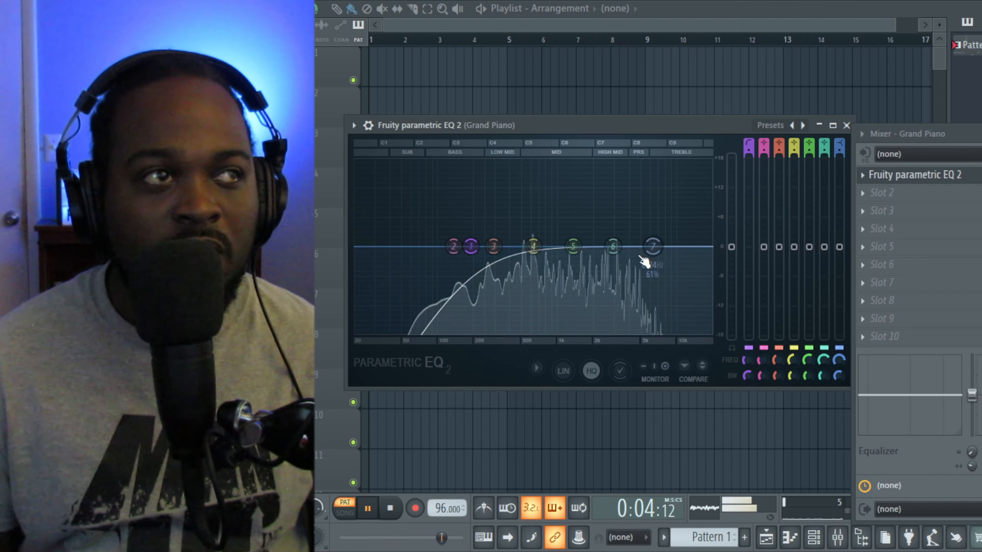
drag(613, 247, 629, 229)
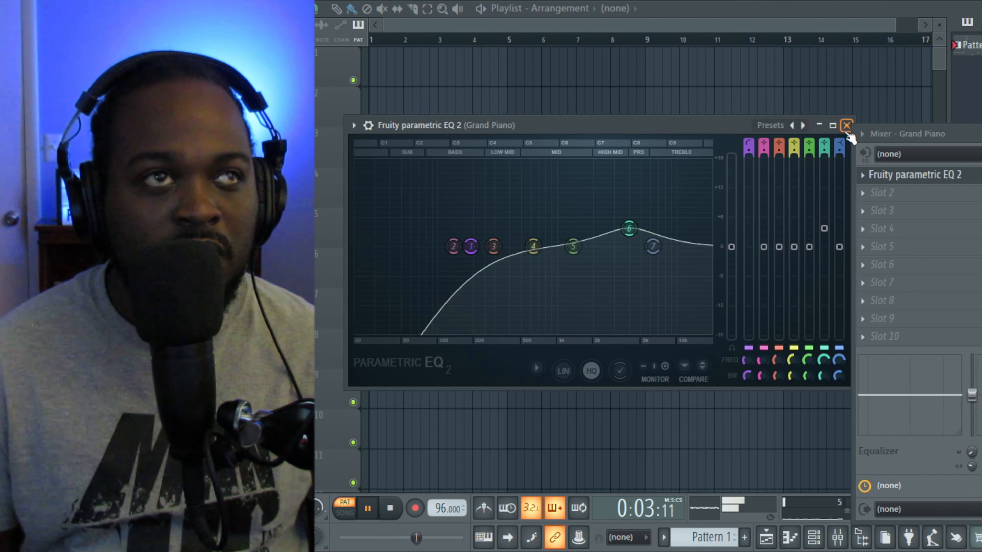
click(846, 126)
Step: Load Fruity Delay 3 in slot 2 of the Grand Piano track and lower its mix level while auditioning
click(863, 202)
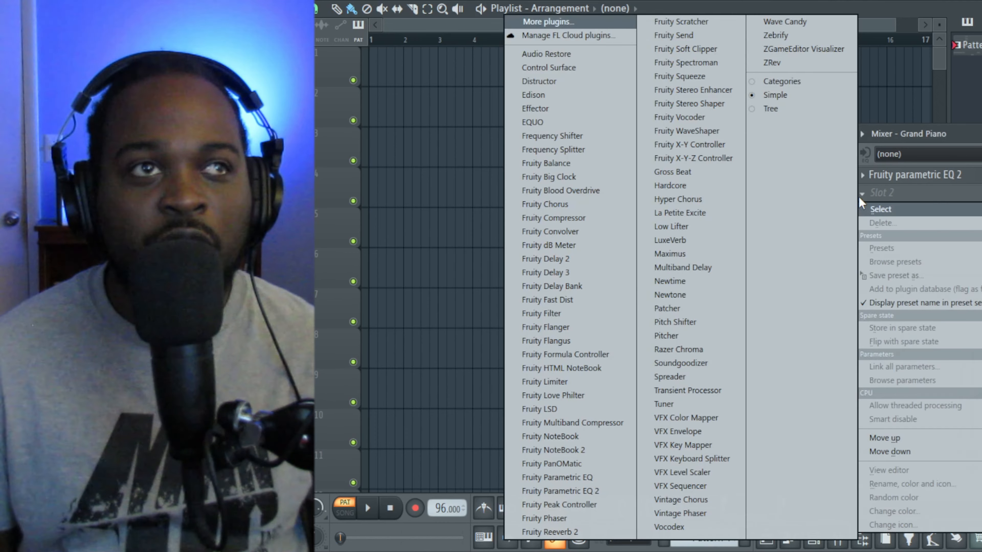
click(553, 272)
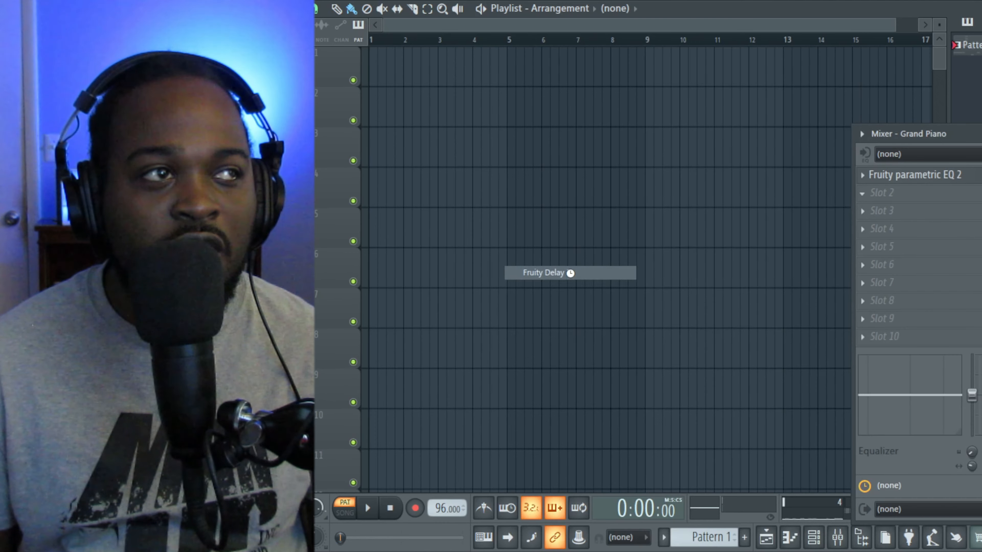
drag(679, 207, 575, 132)
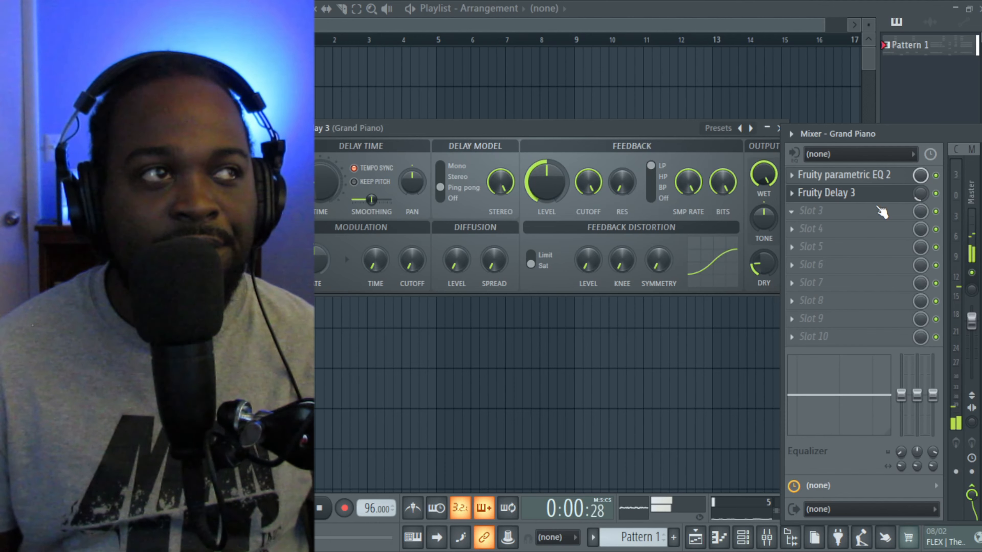
key(space)
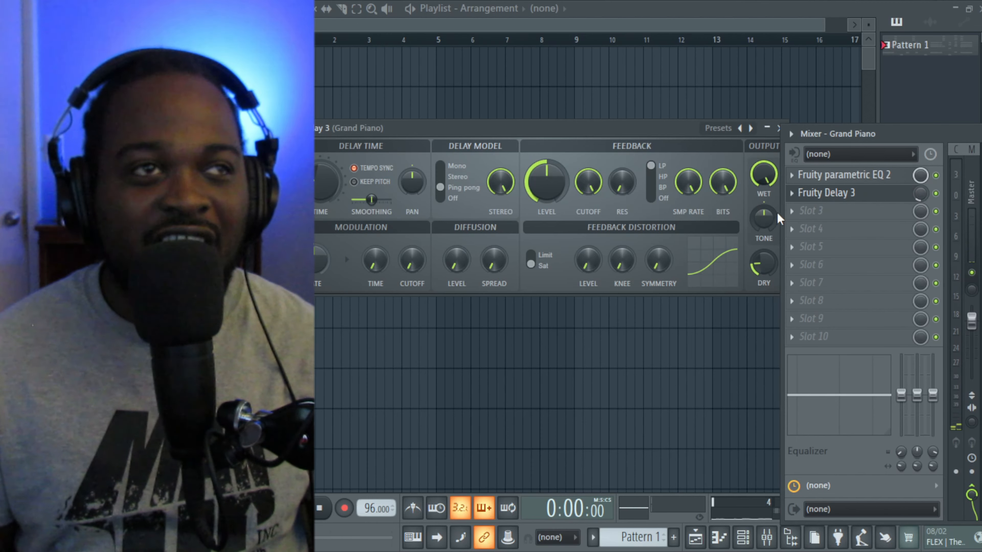
Step: Load Fruity Reeverb 2 in slot 3 of the Grand Piano track with the dry level at minimum and wet at maximum
click(792, 211)
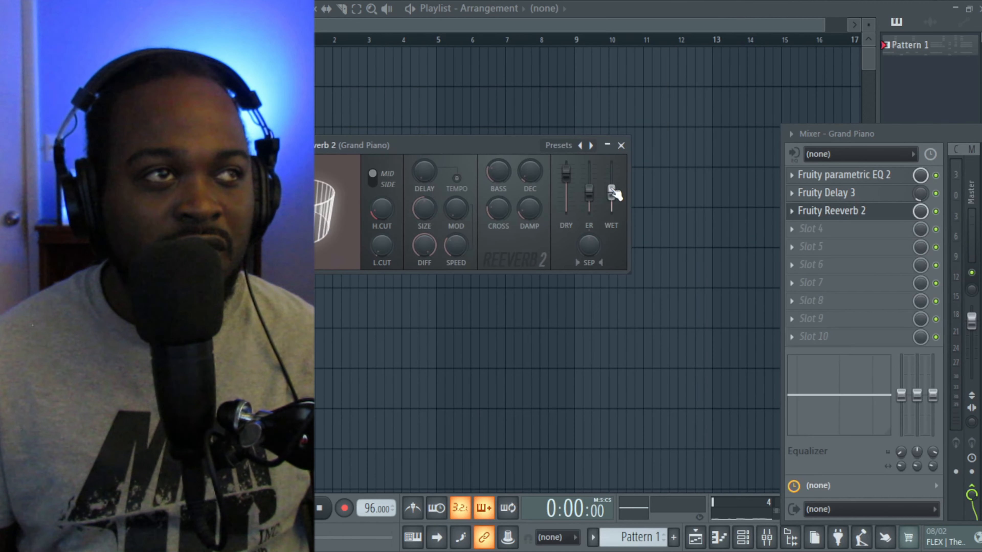
key(space)
drag(639, 191, 646, 165)
Step: Lower the mix level of Fruity Reeverb 2 on the Grand Piano track during playback, and close the reverb and mixer
key(space)
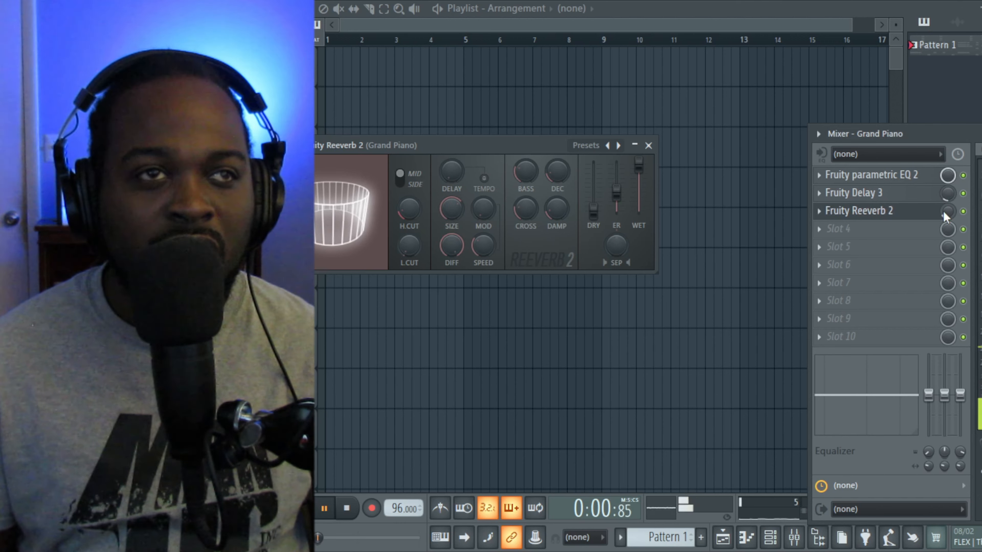
drag(944, 212, 948, 210)
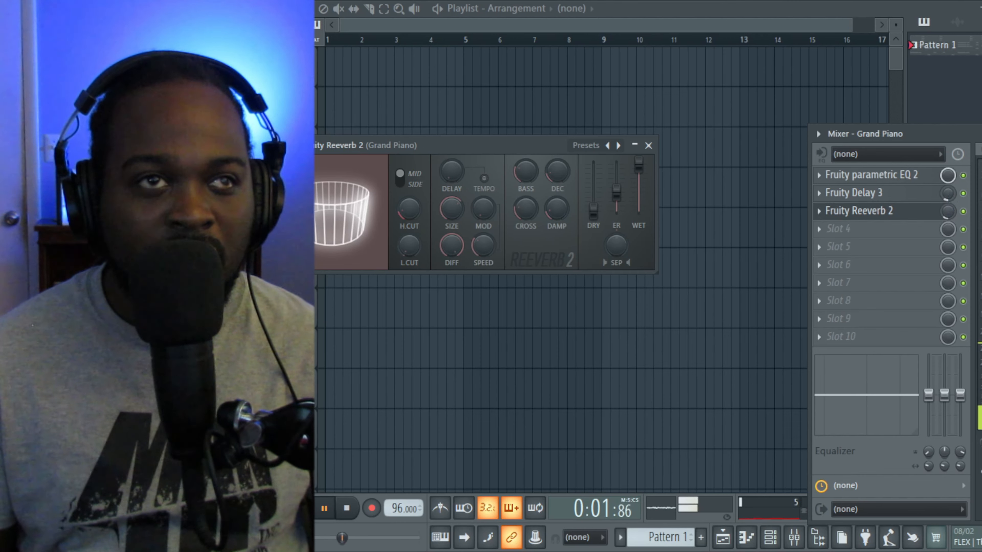
key(space)
click(649, 146)
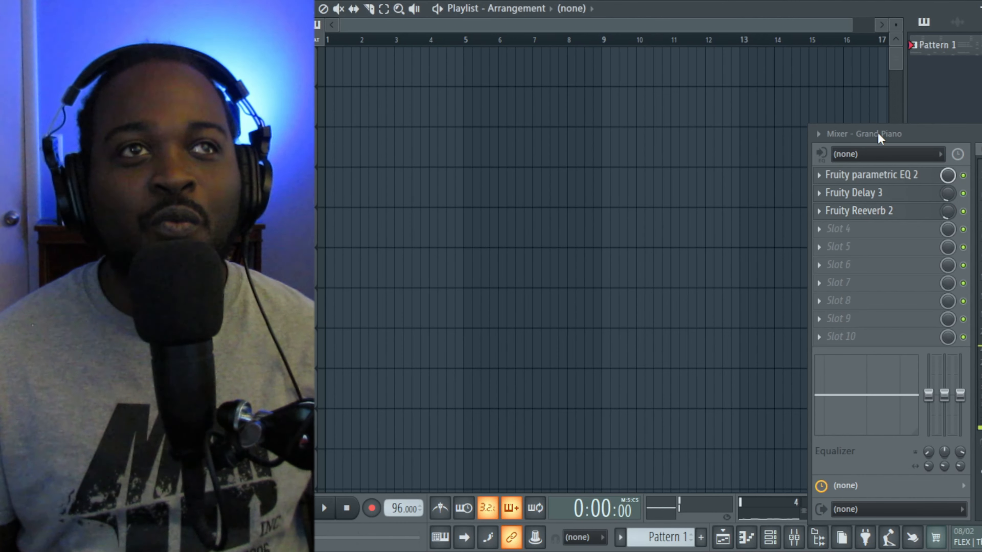
drag(880, 137, 981, 135)
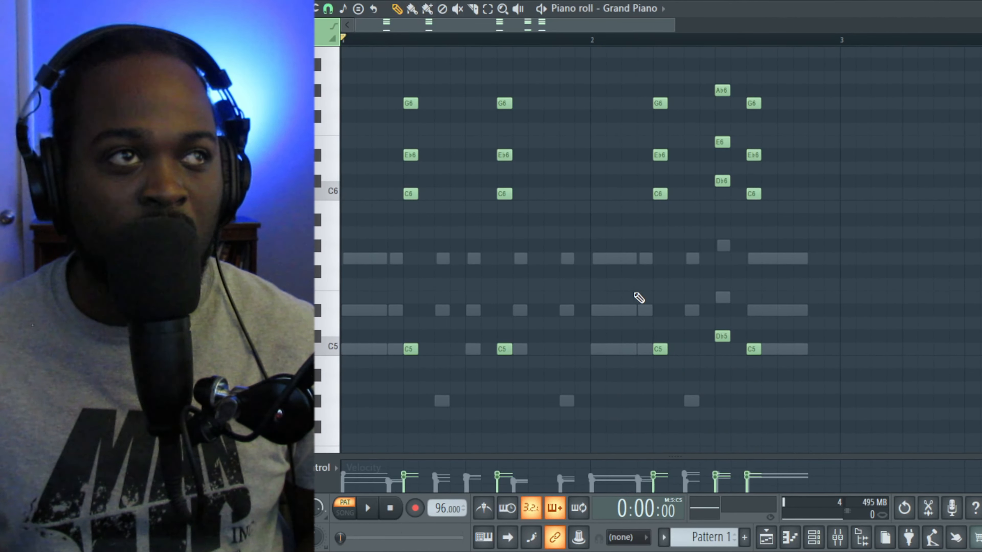
Step: Select the four notes of the Grand Piano chord on step 9 of bar 2 and play the pattern
drag(735, 372, 716, 92)
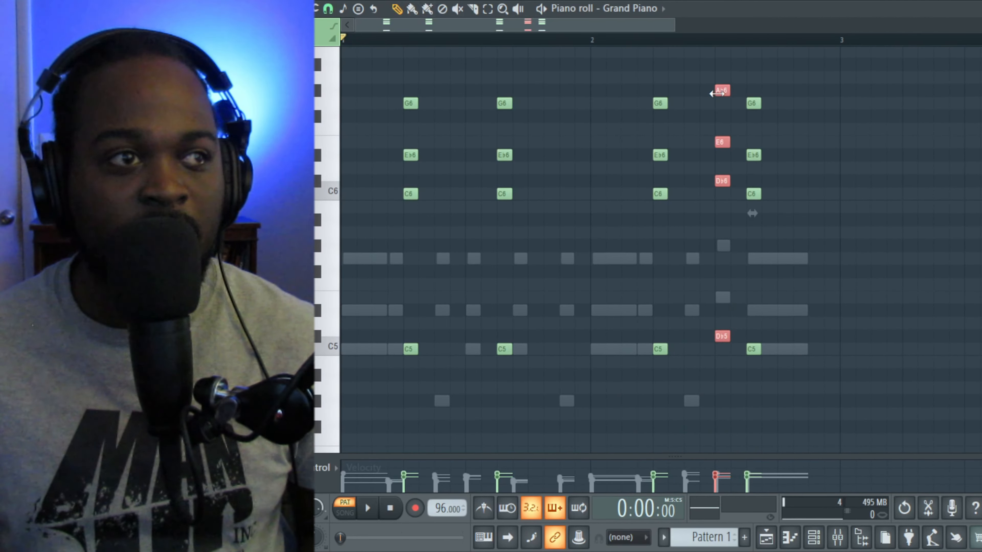
key(space)
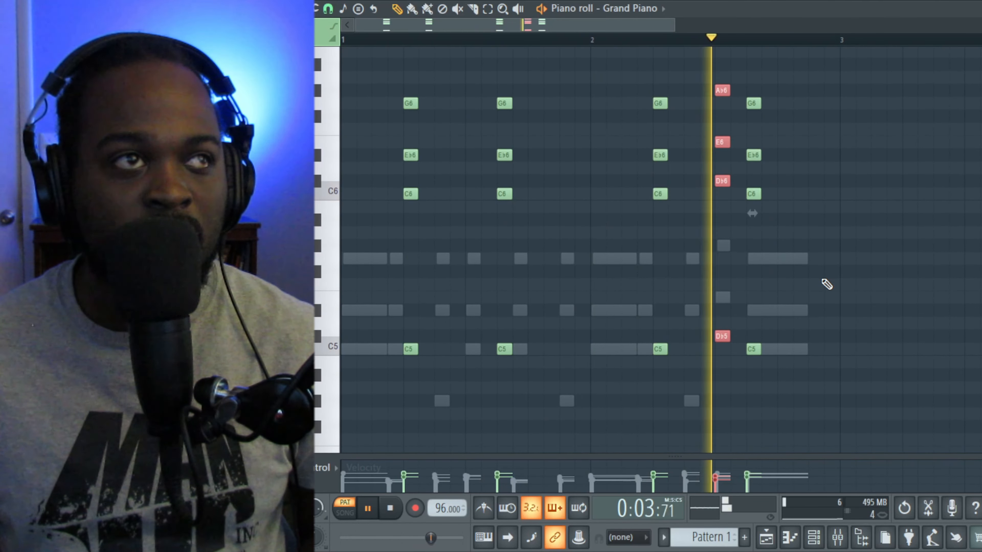
Step: Duplicate the four-note Grand Piano chord on step 5 of bar 1 directly after itself and slightly lower the original chord's velocity
key(space)
drag(402, 394, 415, 97)
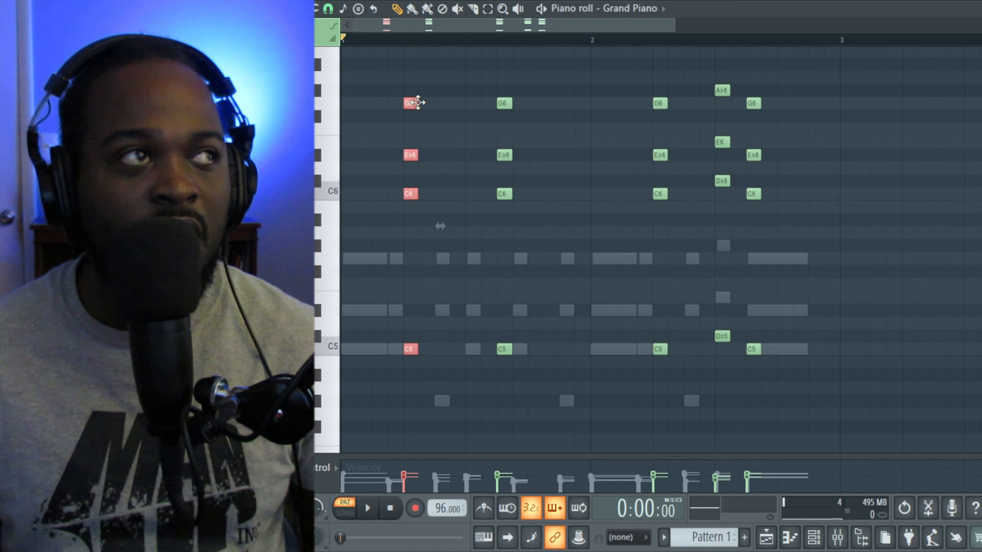
key(ctrl+b)
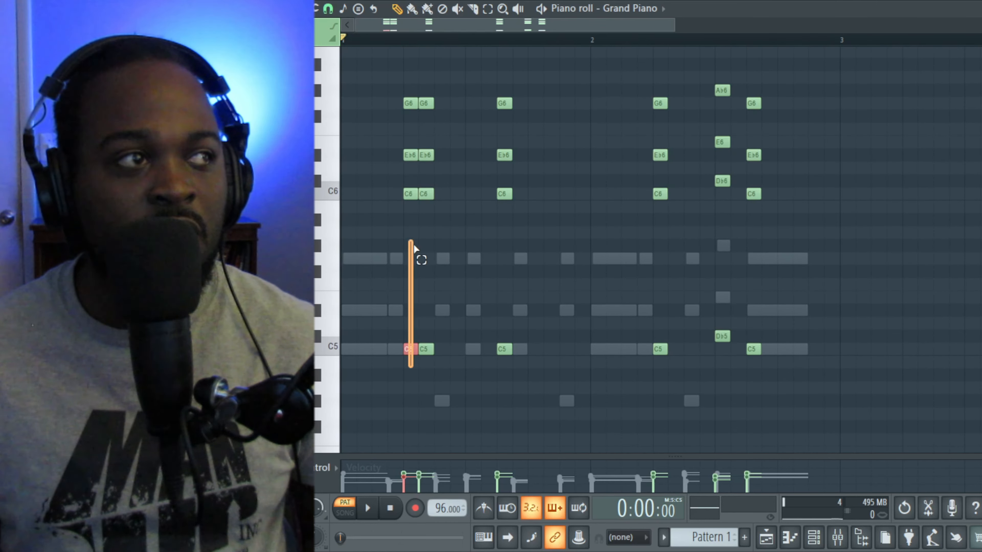
drag(414, 247, 407, 95)
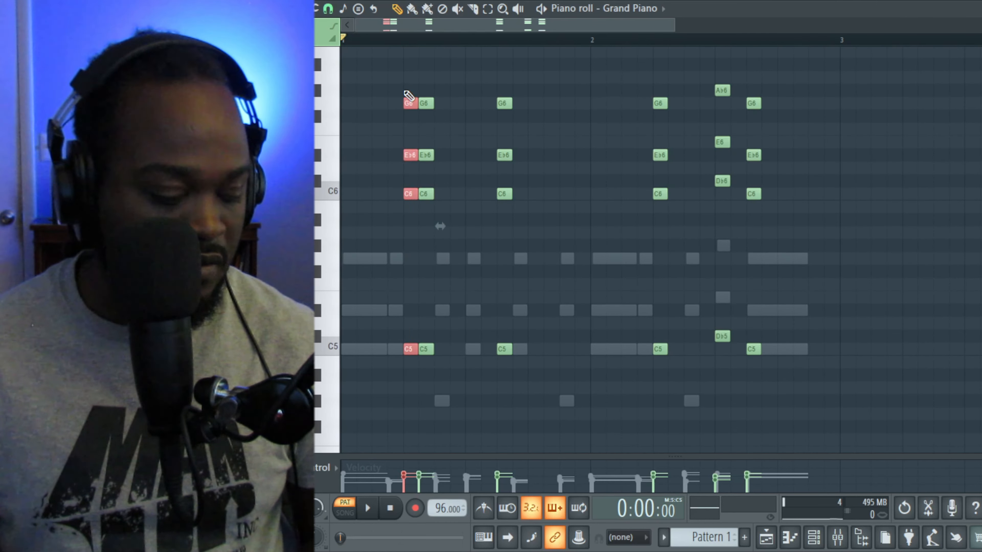
key(space)
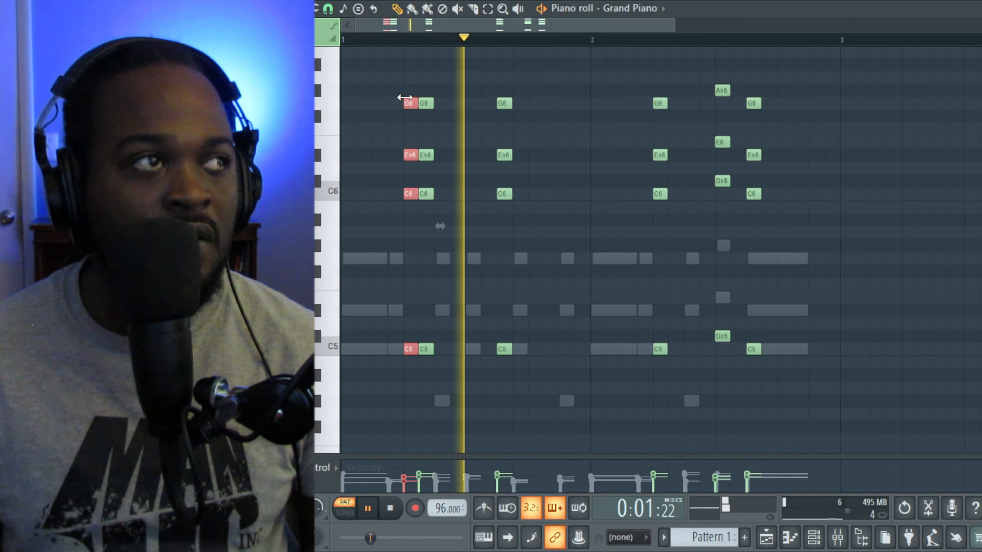
Step: Move the duplicated Grand Piano chord to step 7 of bar 1, lower its C5 note to Ab4 and play the pattern
drag(428, 246, 439, 103)
key(space)
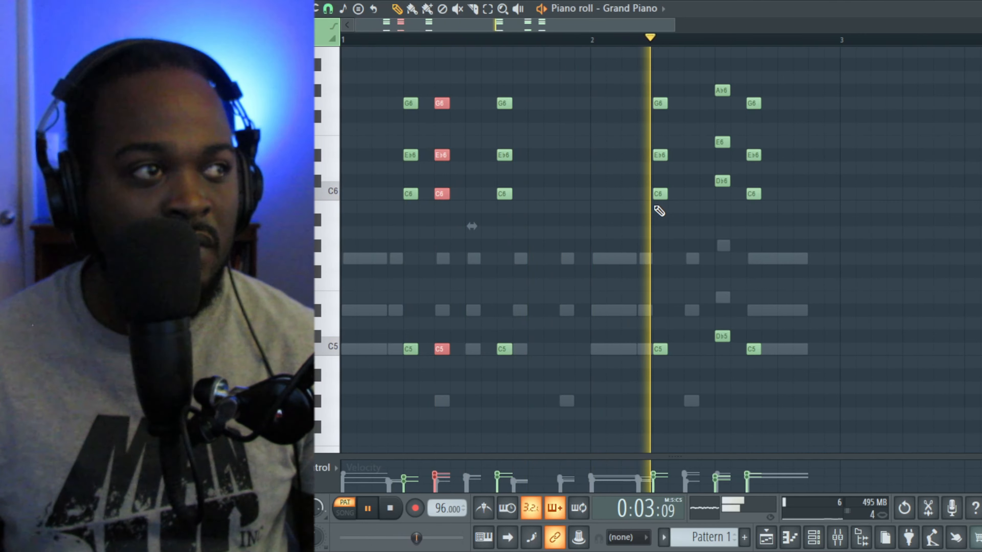
key(space)
scroll(449, 308, down, 2)
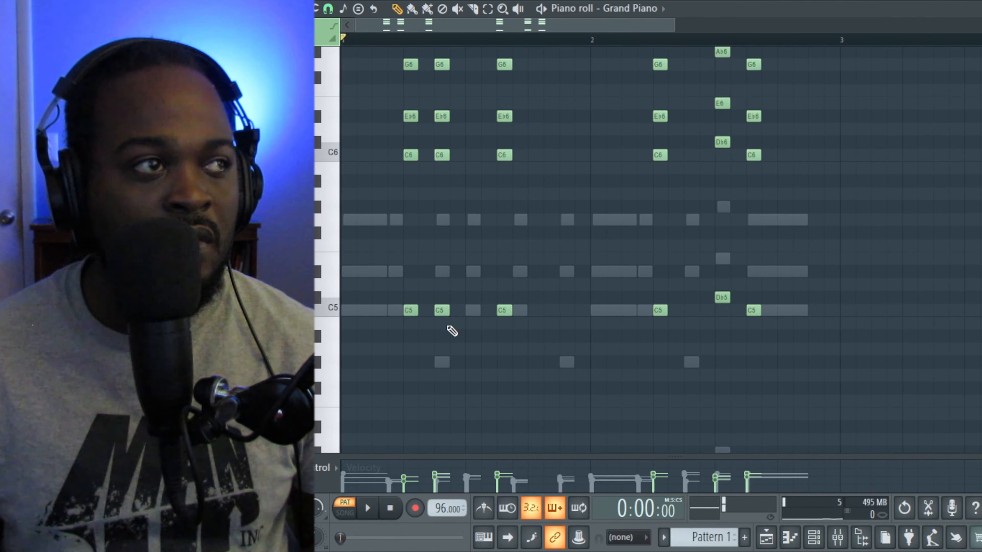
key(space)
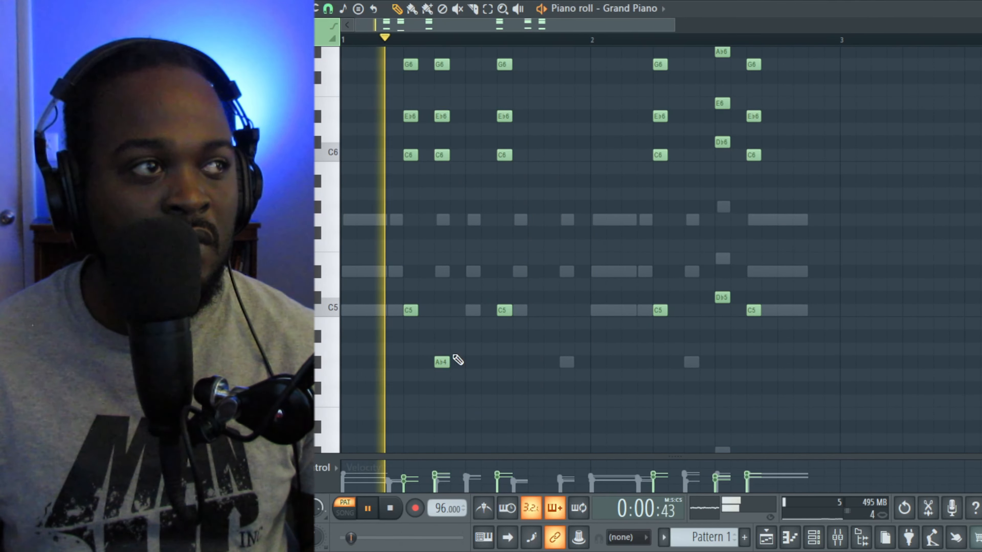
scroll(525, 349, up, 2)
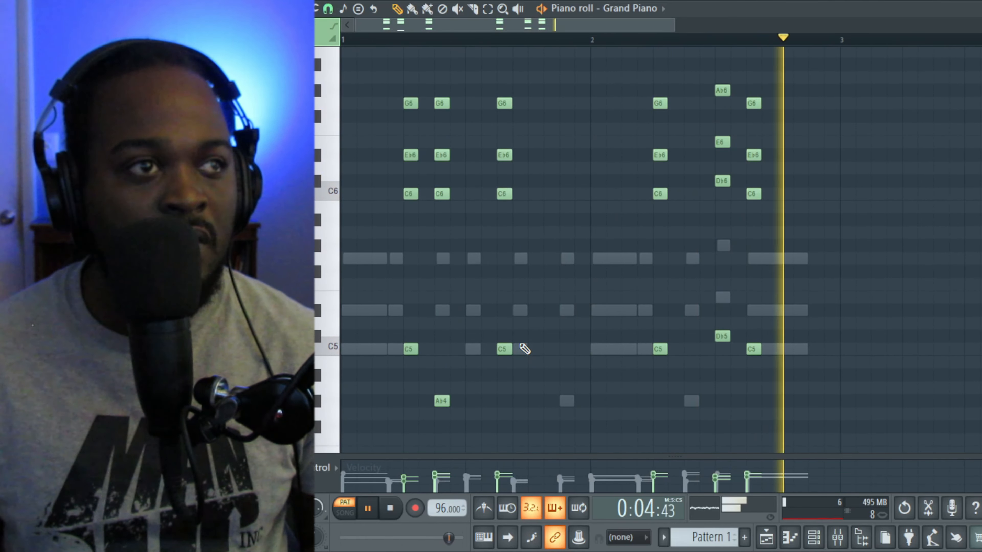
key(space)
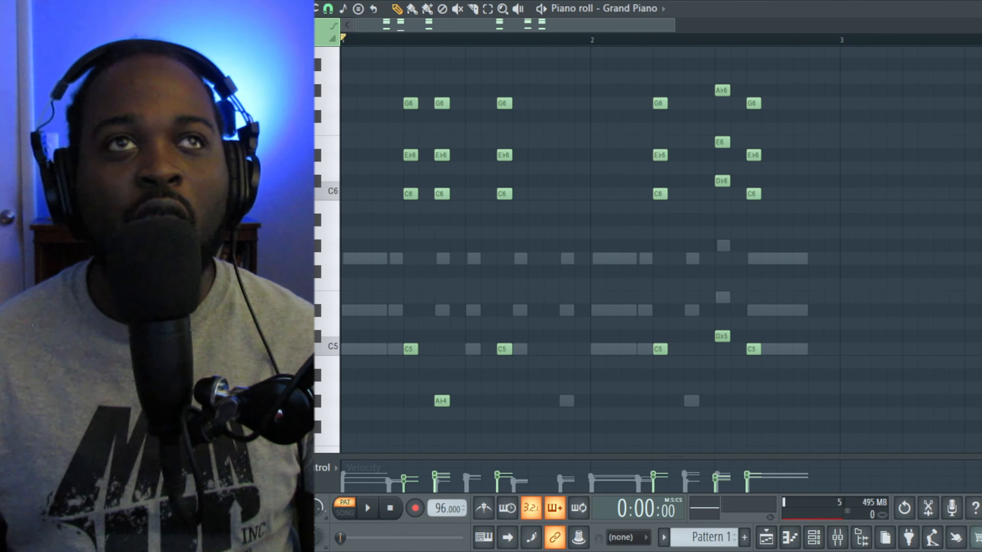
Step: Load the Organ 3 preset from FLEX's General Midi Library, open its piano roll and return the playhead to the start
key(F5)
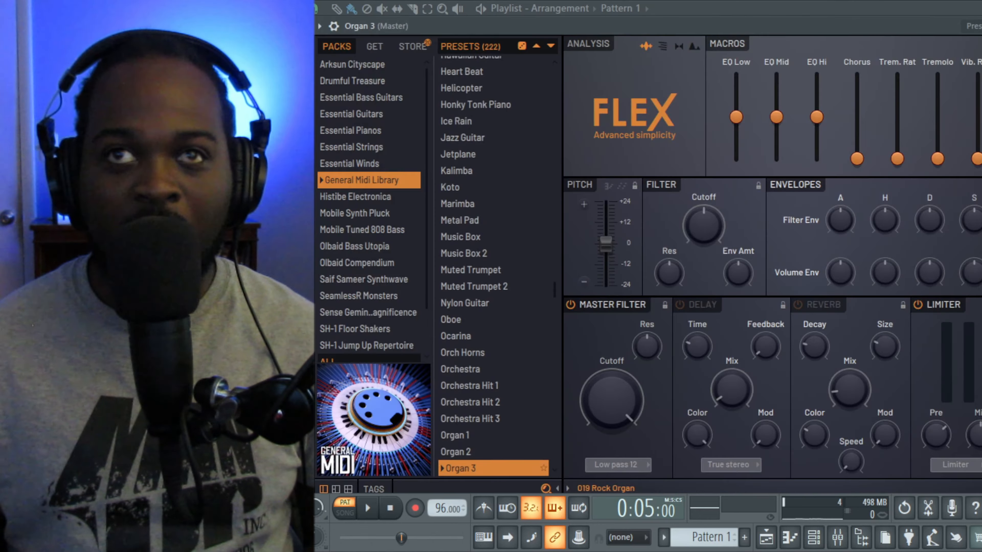
scroll(483, 395, down, 4)
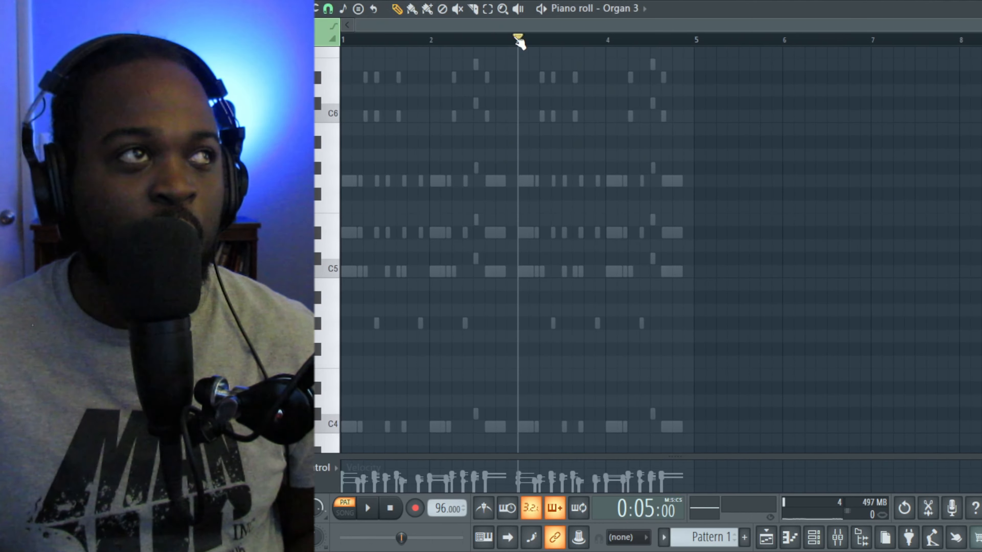
drag(518, 38, 341, 39)
scroll(440, 151, up, 2)
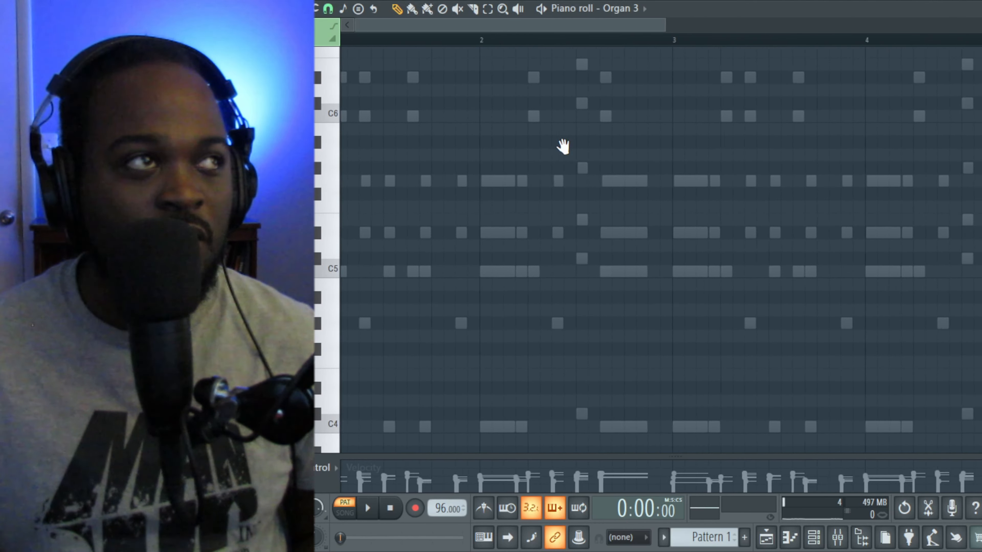
Step: Place a two-step organ chord of C6, Eb6 and G6 on step 15 of bar 2, audition it and copy it to the end of bar 4
click(709, 185)
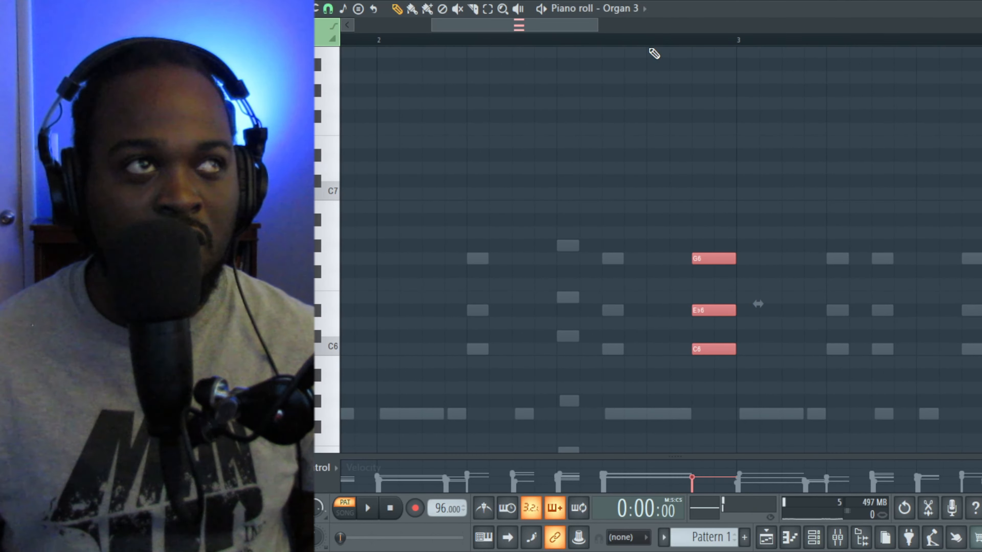
key(space)
scroll(671, 271, down, 3)
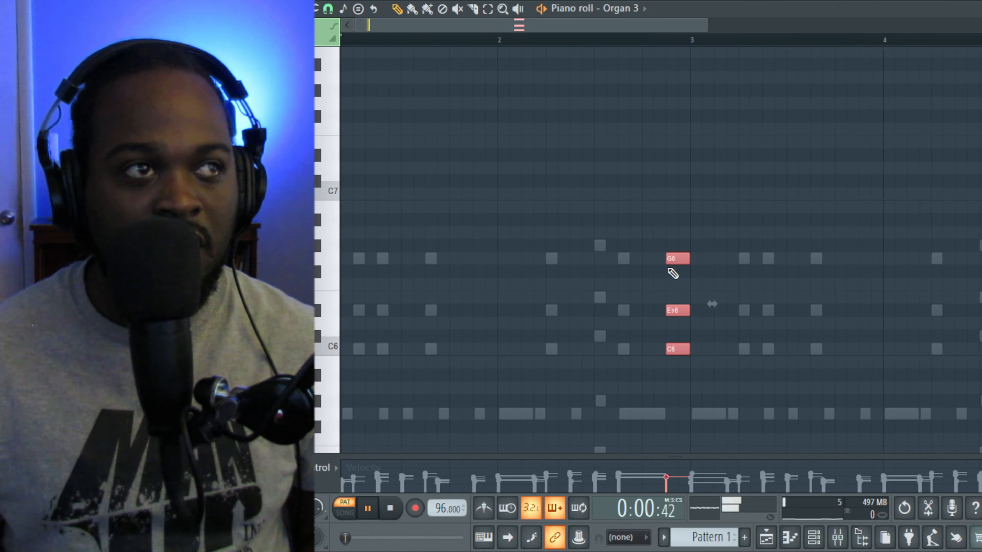
scroll(672, 268, down, 2)
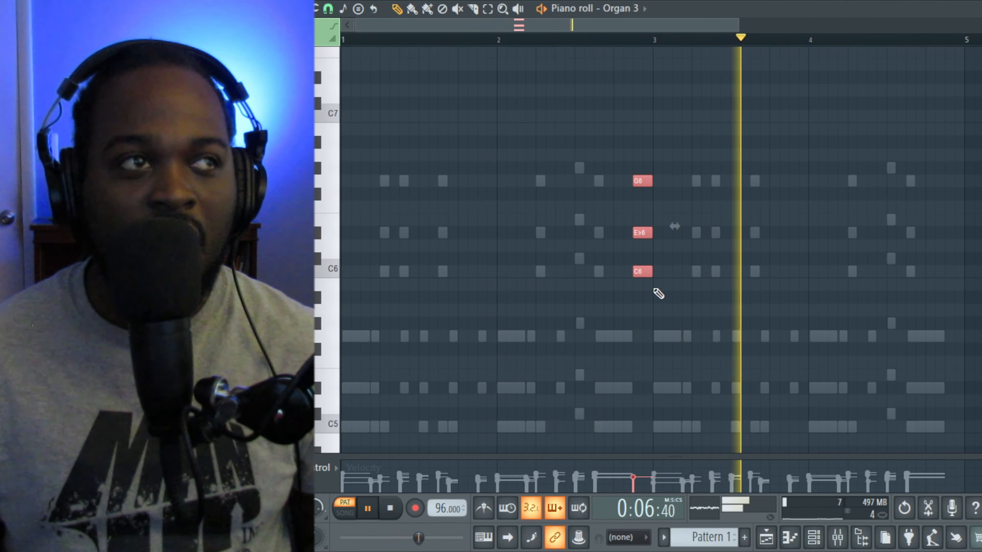
key(space)
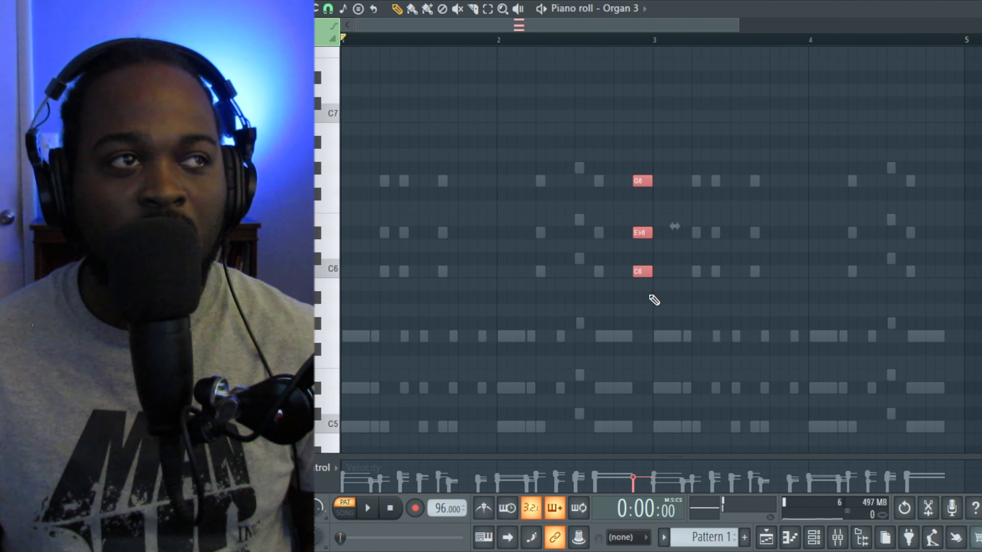
drag(642, 274, 951, 277)
click(771, 319)
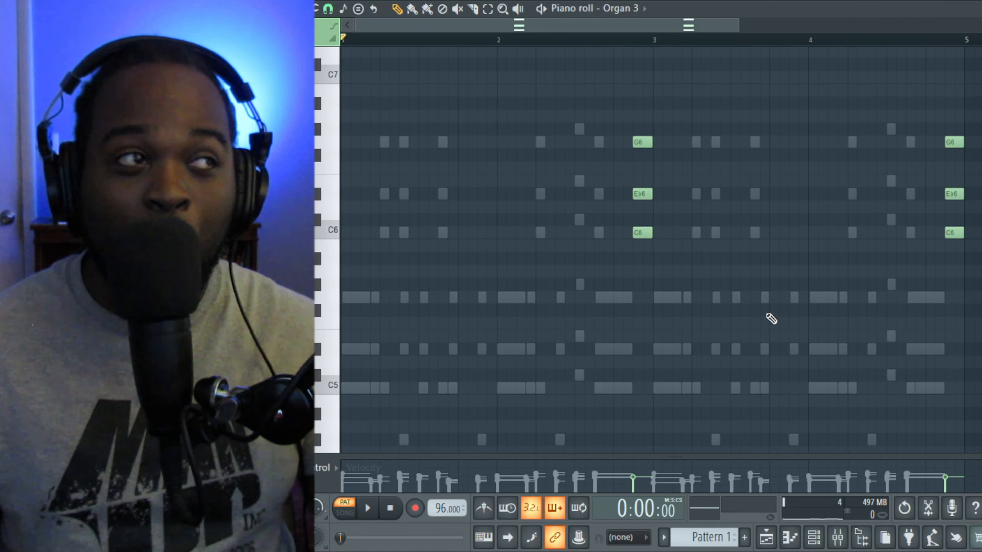
Step: Draw an ascending organ run of one-step notes C5, D5, Eb5, F5, G5, Ab5 and Bb5 from step 9 of bar 2
scroll(709, 328, down, 3)
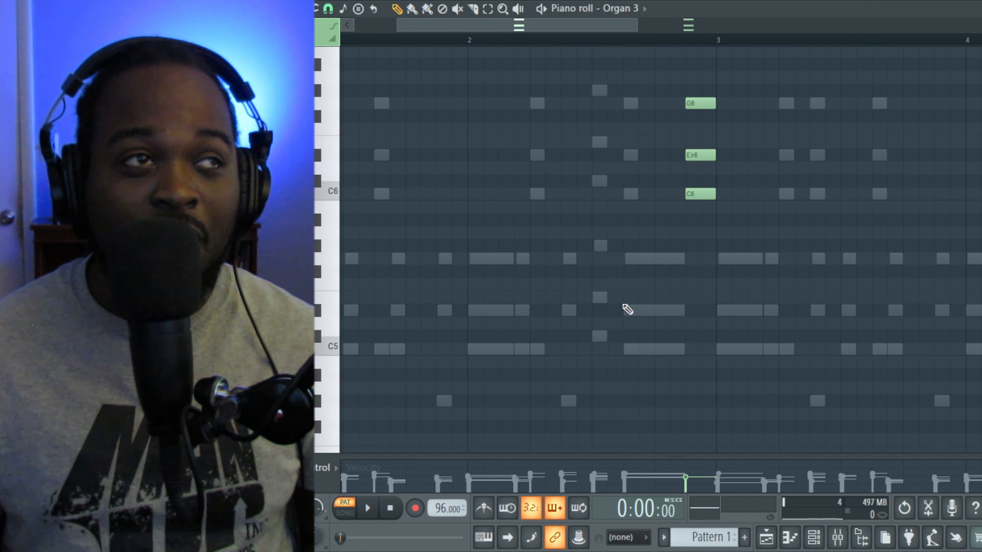
scroll(628, 313, up, 5)
click(611, 350)
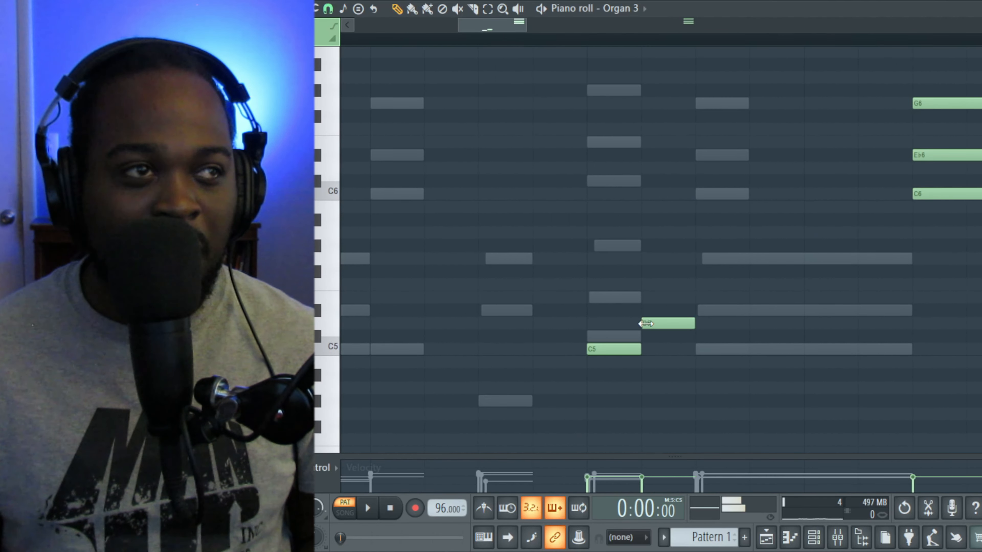
click(703, 311)
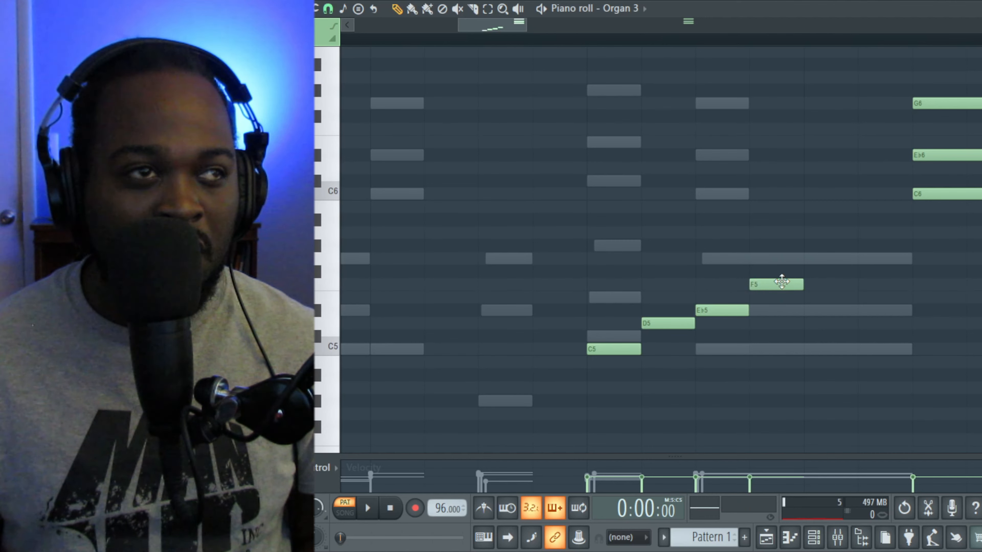
click(813, 273)
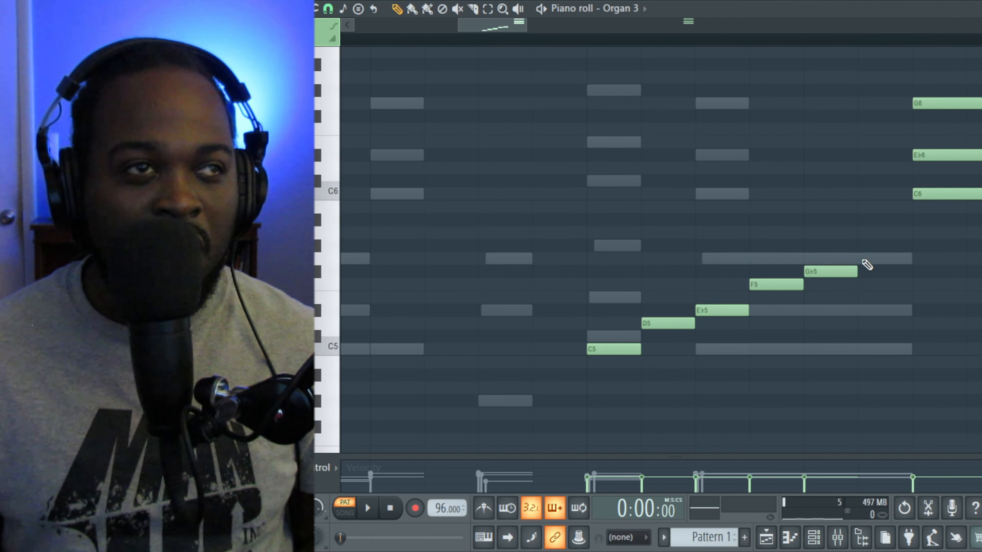
drag(822, 267, 824, 254)
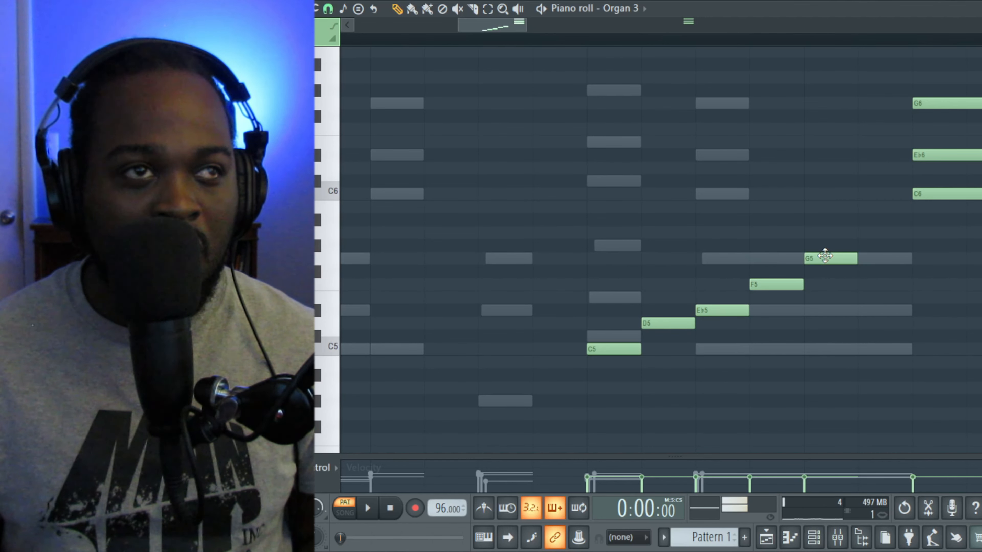
click(865, 247)
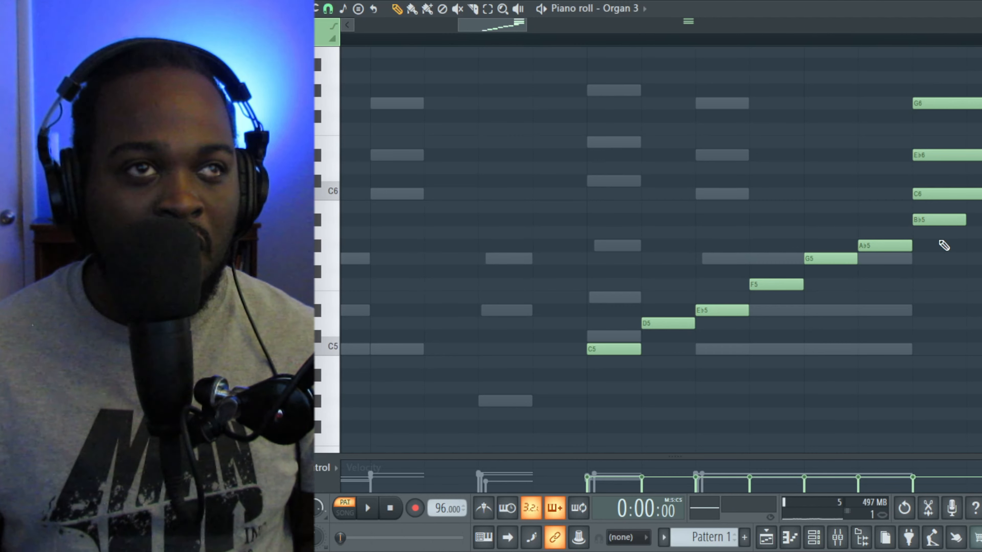
Step: Compress the seven-note run and an octave-higher copy of it into one continuous 14-note sweep lasting two steps
drag(590, 395, 955, 211)
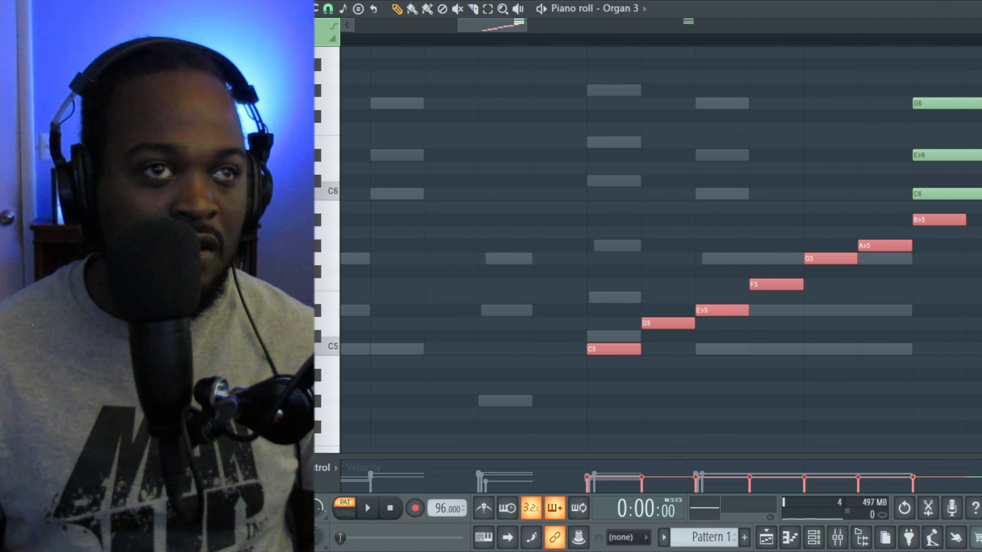
drag(979, 296, 703, 296)
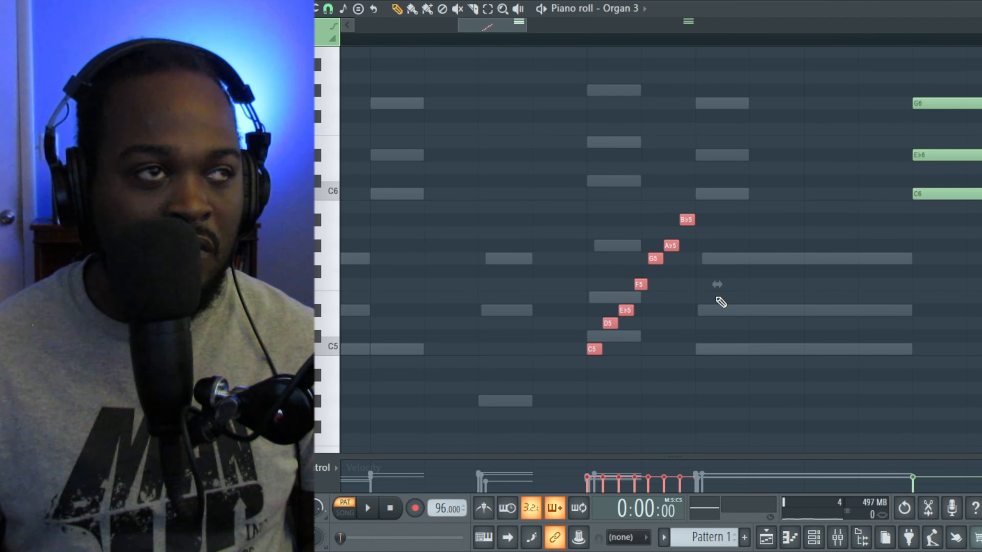
drag(592, 354, 686, 198)
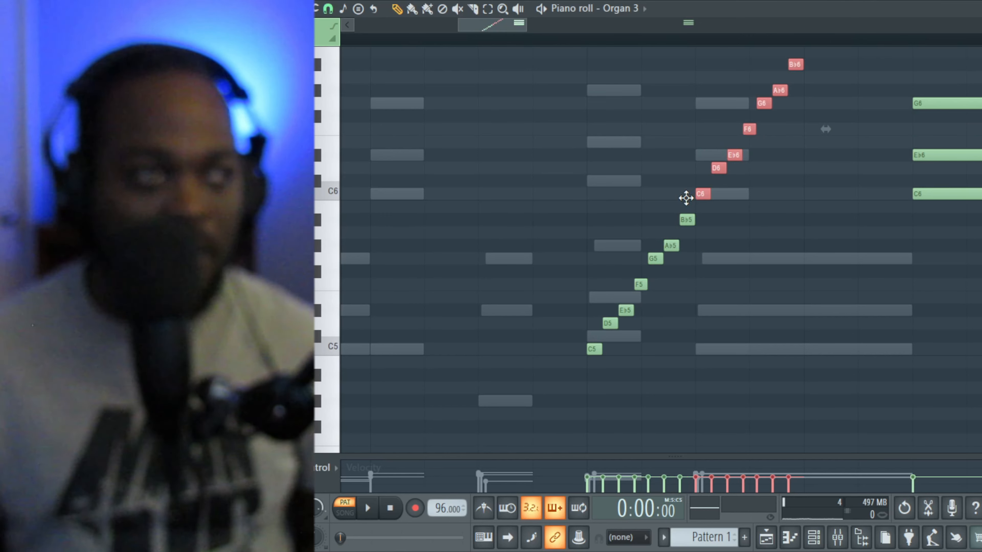
drag(574, 395, 833, 76)
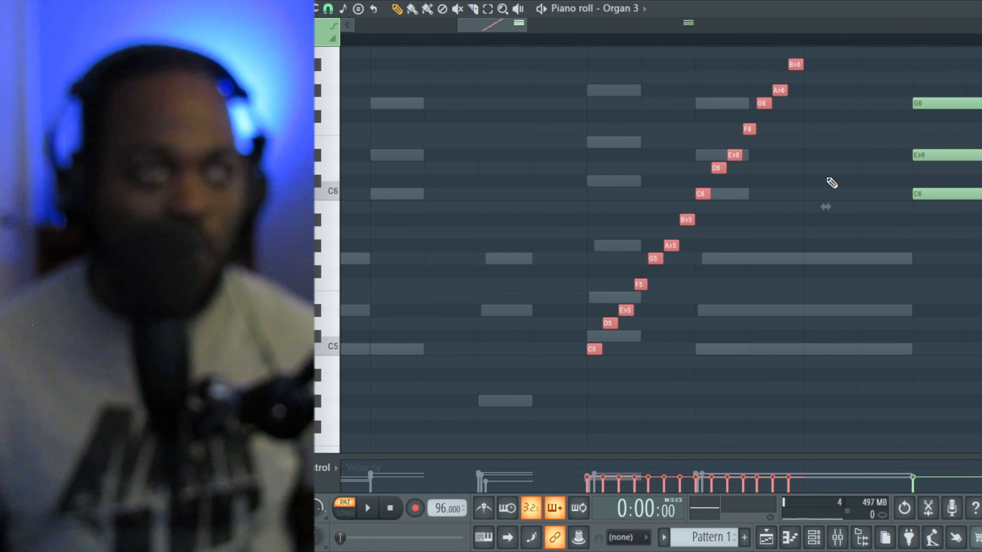
drag(822, 209, 715, 207)
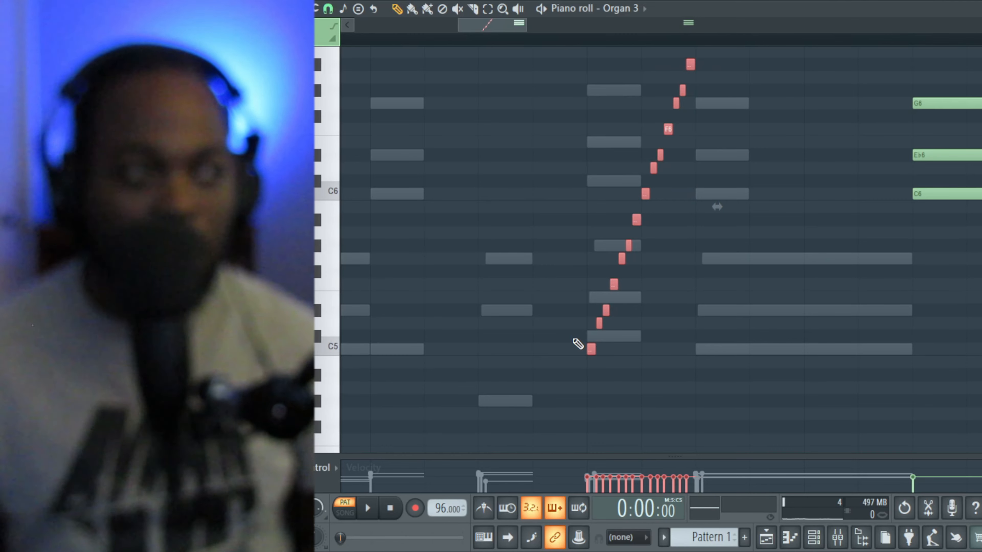
Step: Lower the organ sweep one octave, move it directly before the chord ending bar 2 and copy it before the bar 4 chord
key(ctrl+Down)
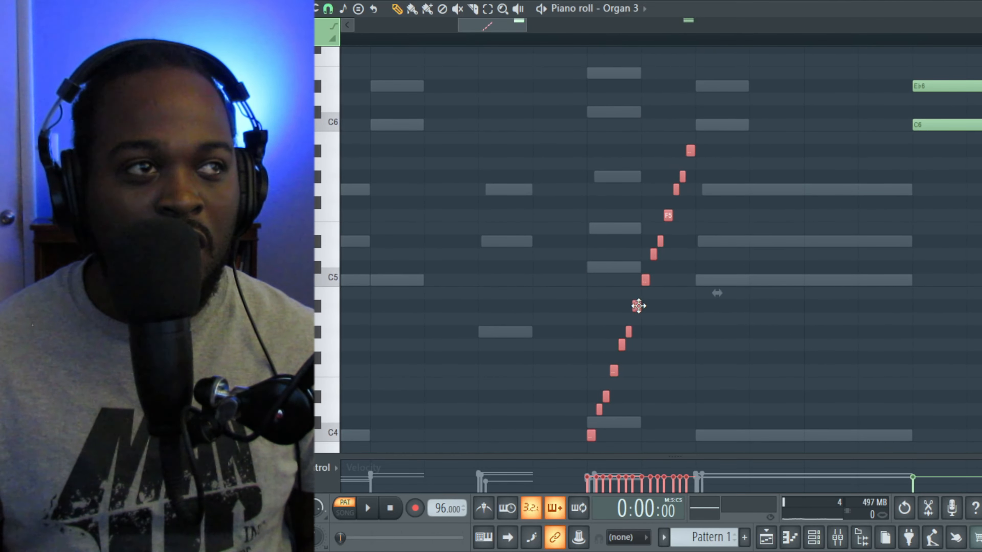
drag(638, 308, 847, 300)
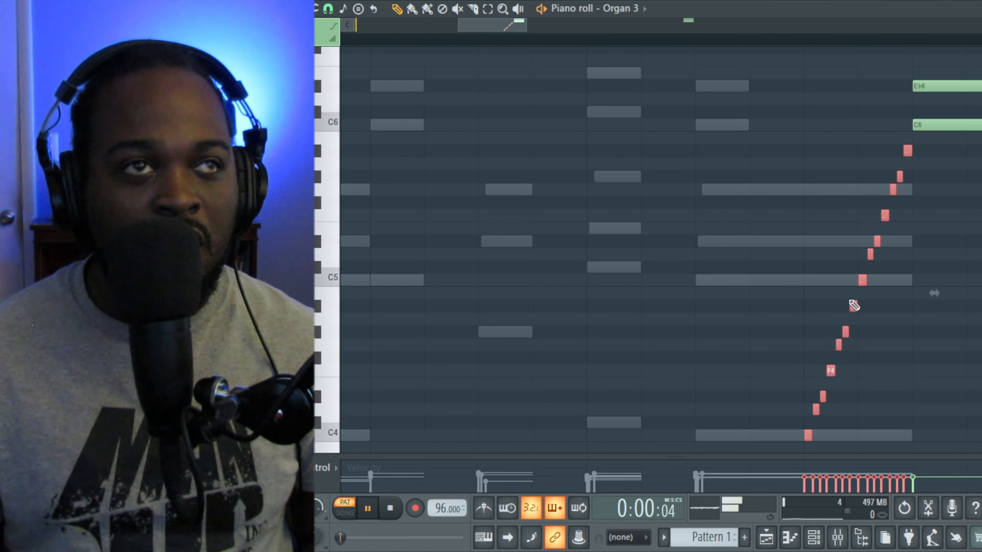
scroll(806, 346, down, 4)
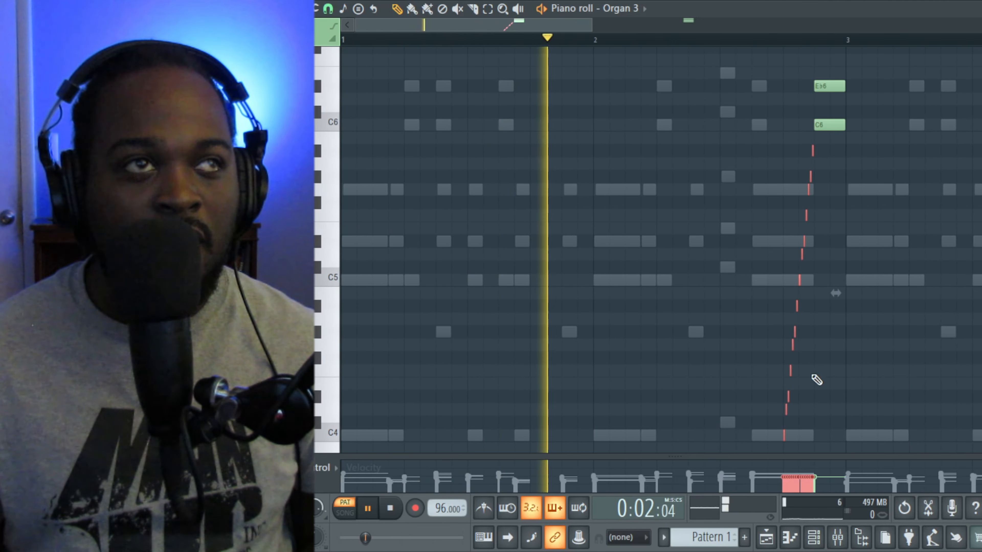
scroll(831, 363, down, 1)
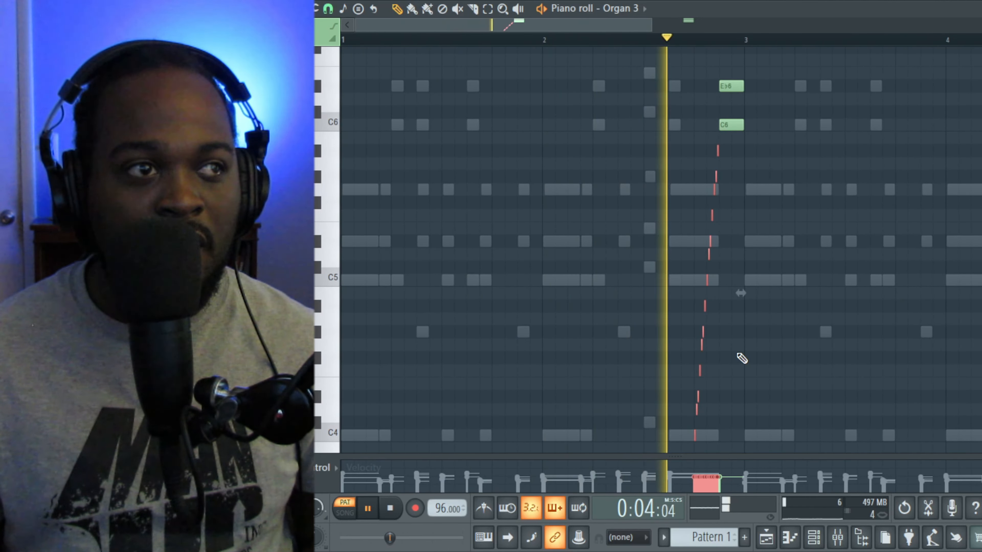
key(space)
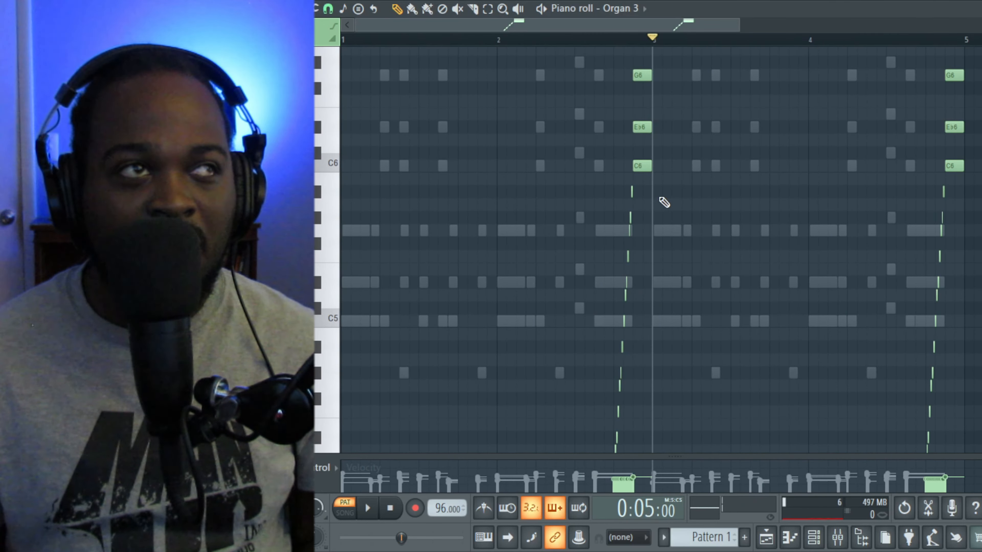
Step: Move both organ sweeps and their C6, Eb6 and G6 chords two steps earlier in bars 2 and 4
drag(660, 198, 634, 72)
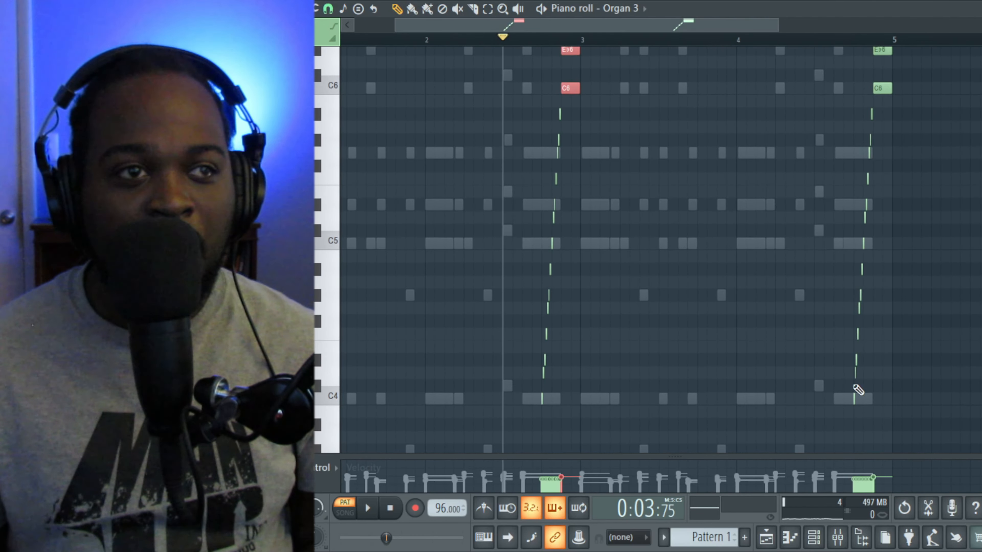
drag(901, 430, 478, 31)
scroll(531, 260, up, 3)
scroll(535, 265, up, 2)
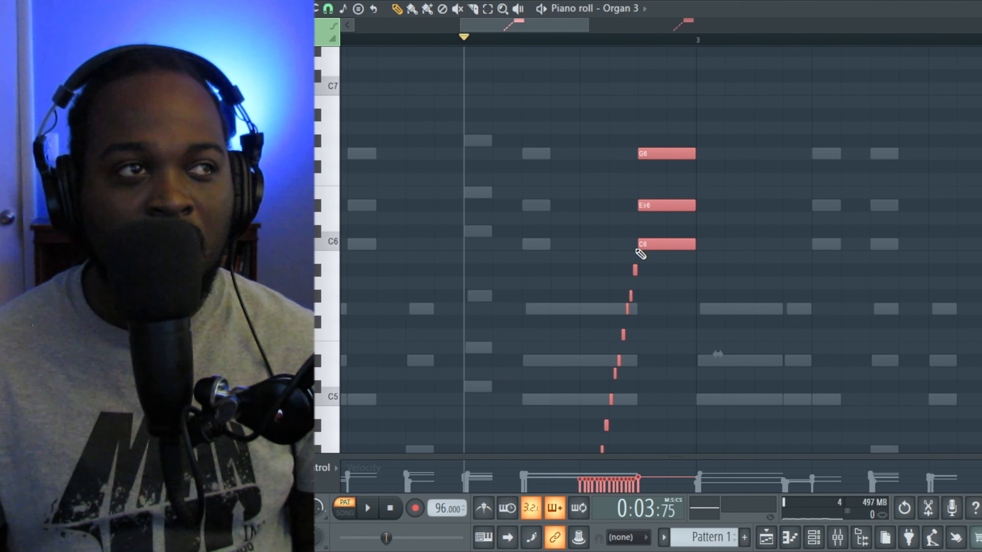
drag(657, 243, 600, 240)
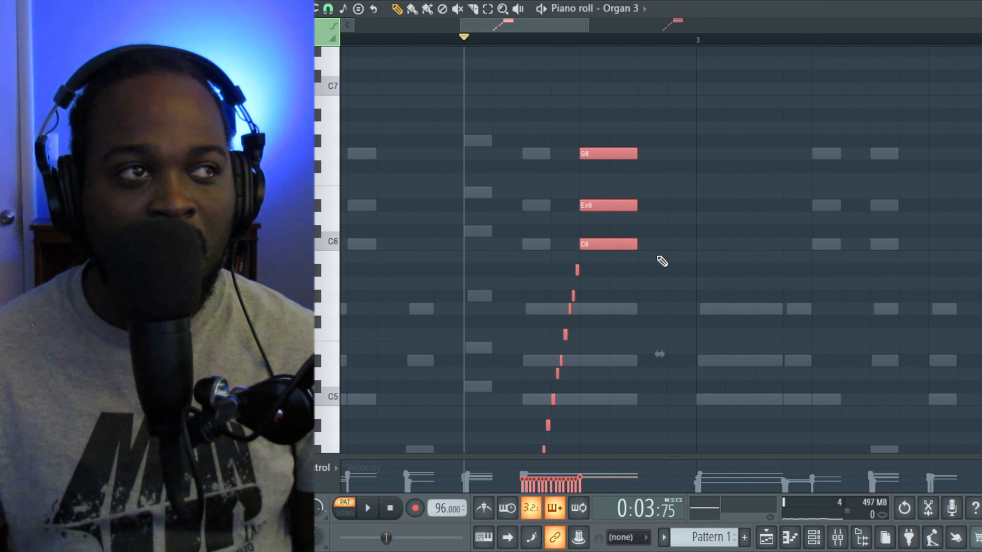
ctrl+click(677, 276)
Step: Lengthen both organ chords to four steps so they fill the ends of bars 2 and 4, and audition the pattern
scroll(633, 271, down, 4)
drag(775, 248, 554, 176)
scroll(543, 165, up, 2)
key(space)
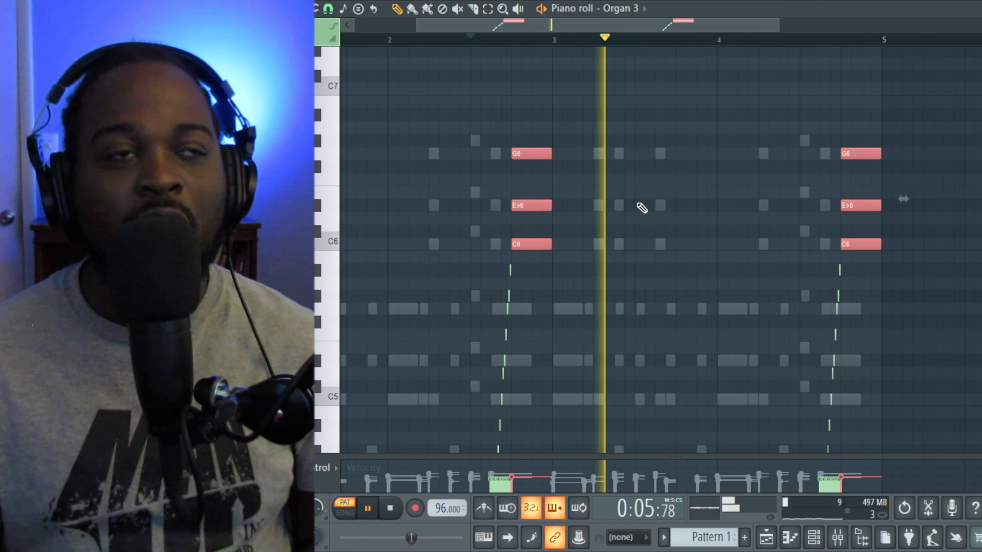
click(630, 260)
scroll(630, 259, down, 2)
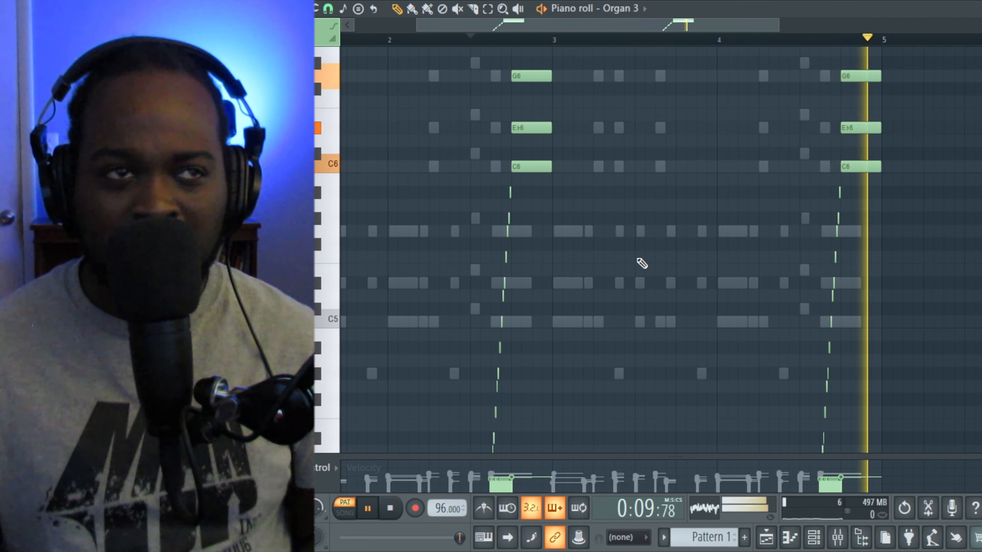
key(space)
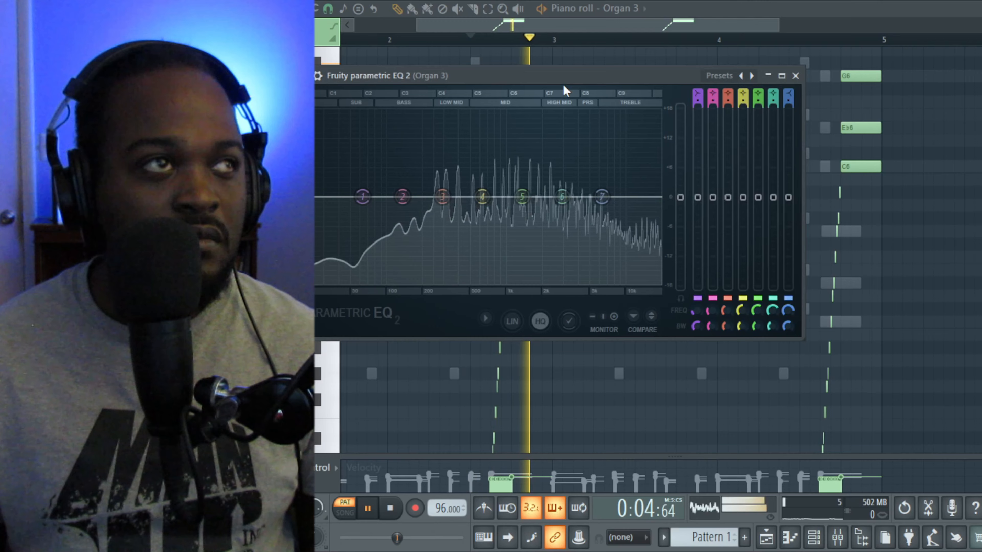
Step: Shape the organ with Fruity parametric EQ 2: cut the lows below about 200 Hz with band 1 and boost bands 5 and 6
drag(590, 83, 643, 81)
key(space)
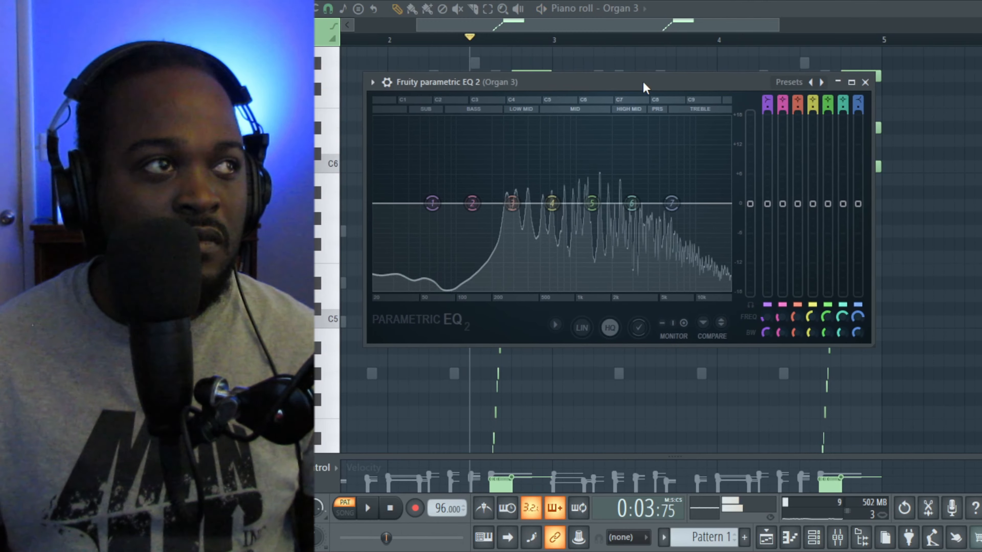
scroll(764, 100, down, 2)
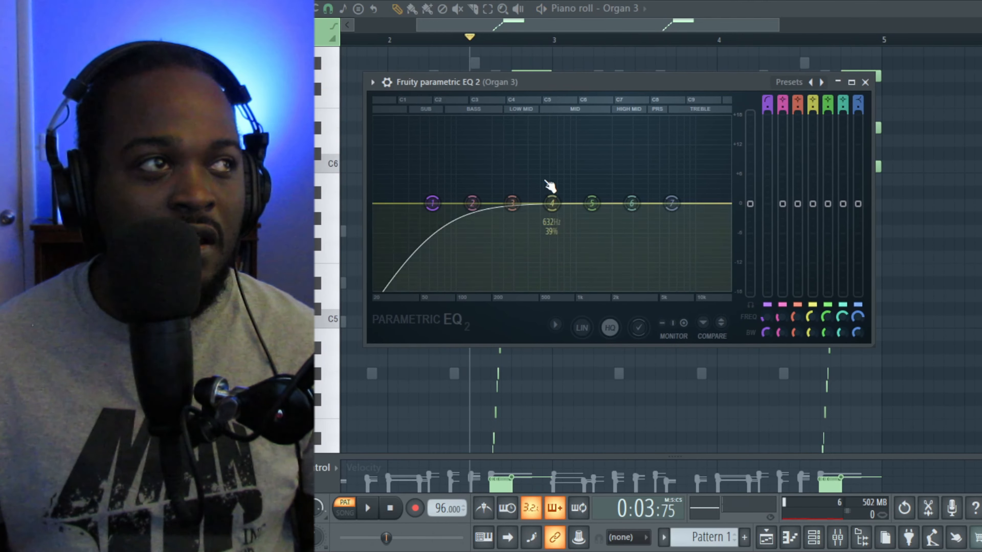
key(space)
drag(436, 212, 499, 212)
drag(590, 210, 640, 186)
key(space)
key(space)
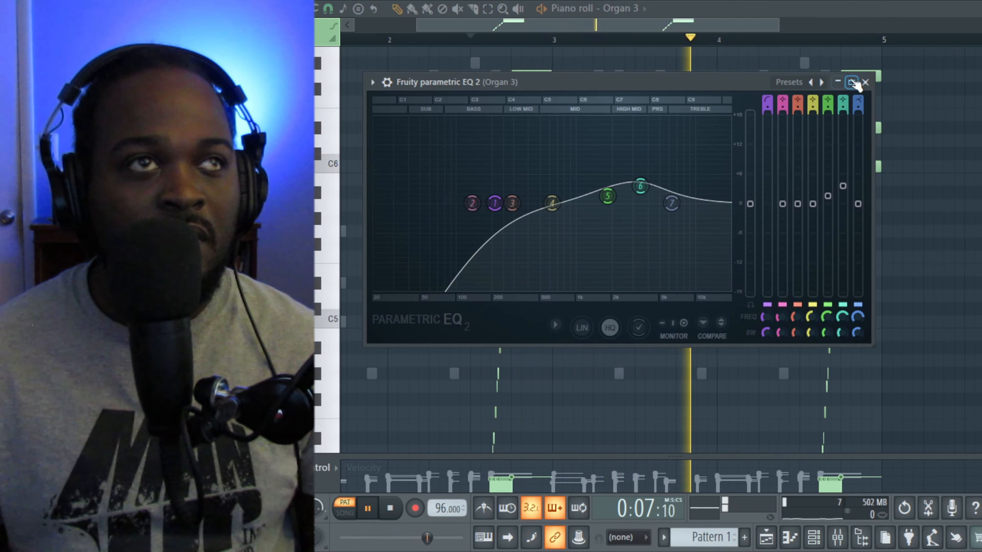
key(space)
click(865, 83)
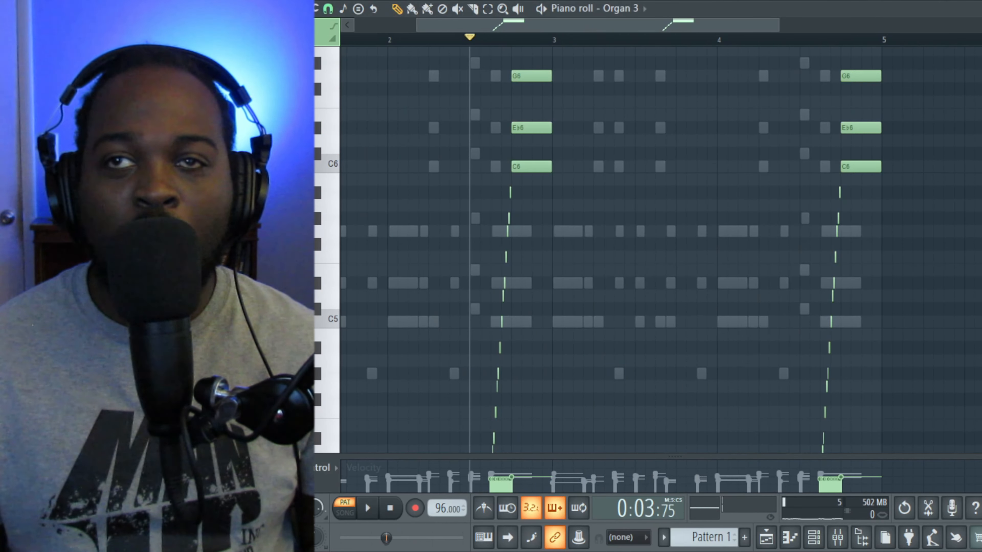
Step: Set the organ's Fruity Reeverb 2 to full wet with no dry signal, enlarge the room size and reduce the effect's mix level
drag(681, 135, 681, 113)
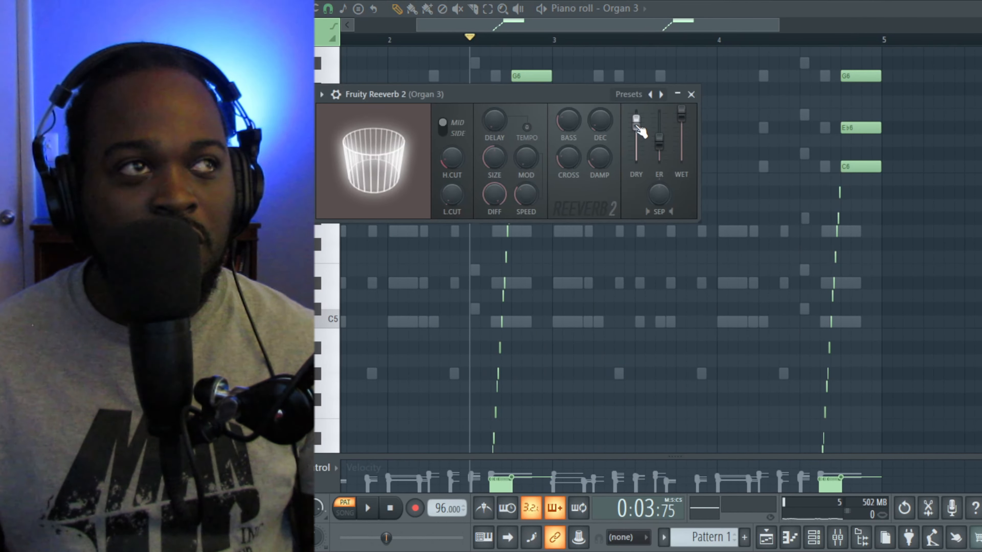
drag(636, 123, 636, 160)
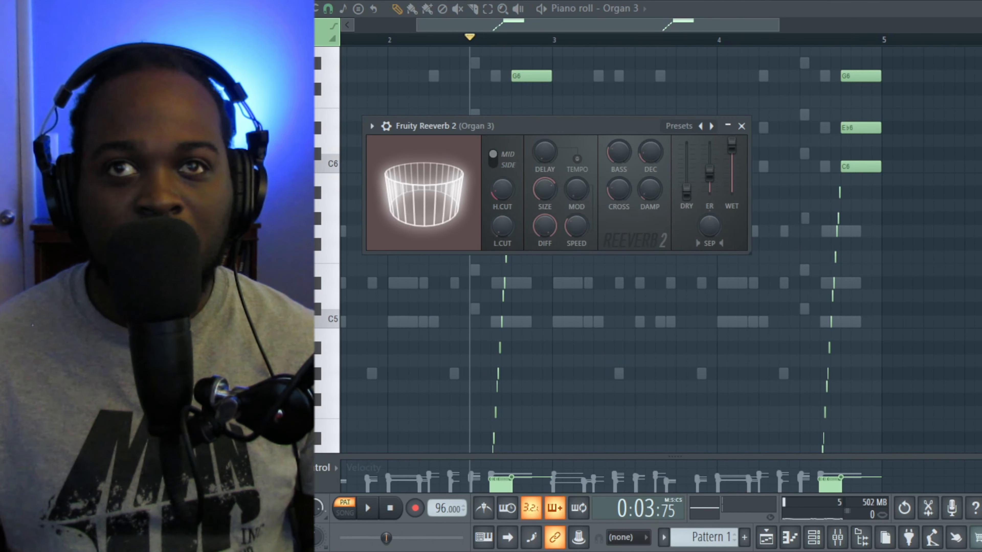
drag(980, 162, 891, 117)
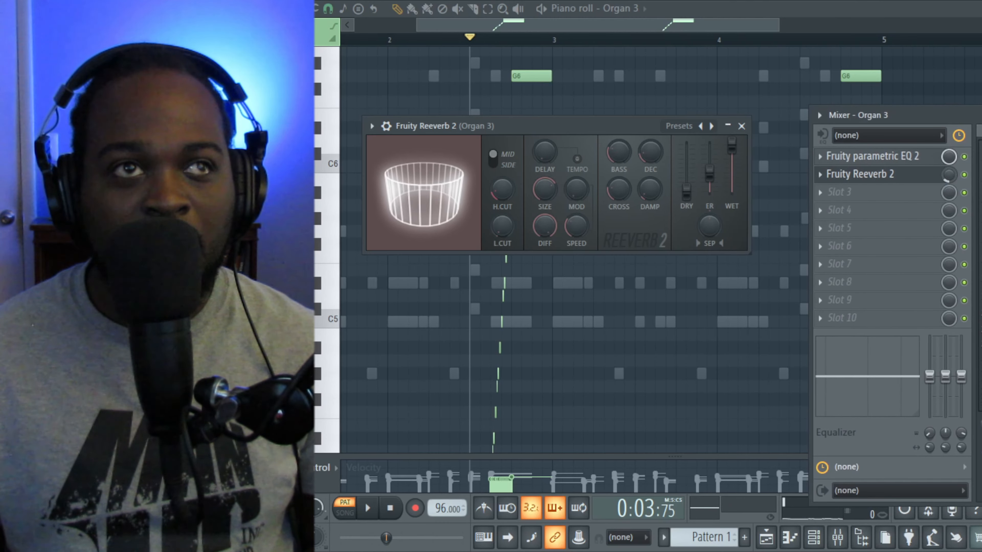
Step: Audition the organ while fine-tuning the reverb's mix level and decay and raising its high cut, and close the effect and mixer
key(space)
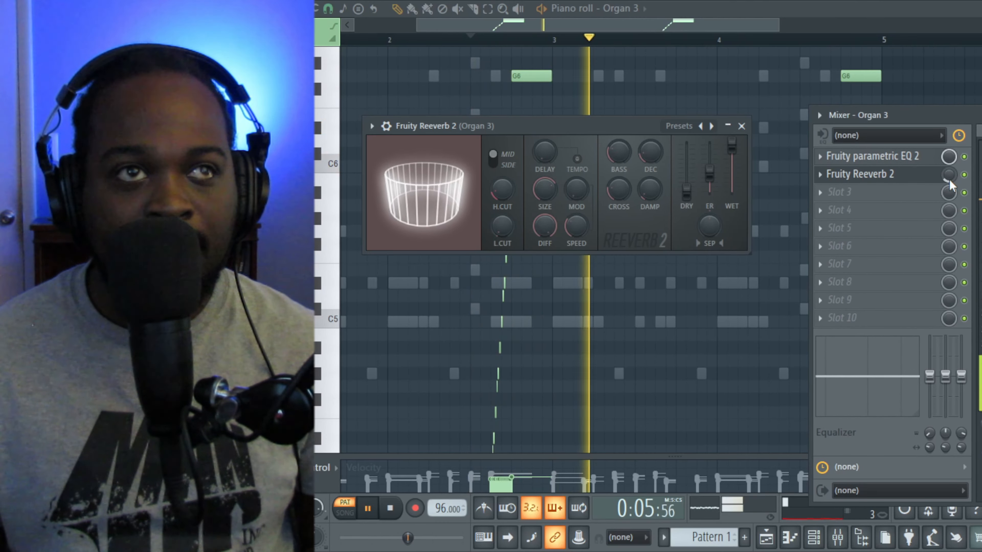
key(space)
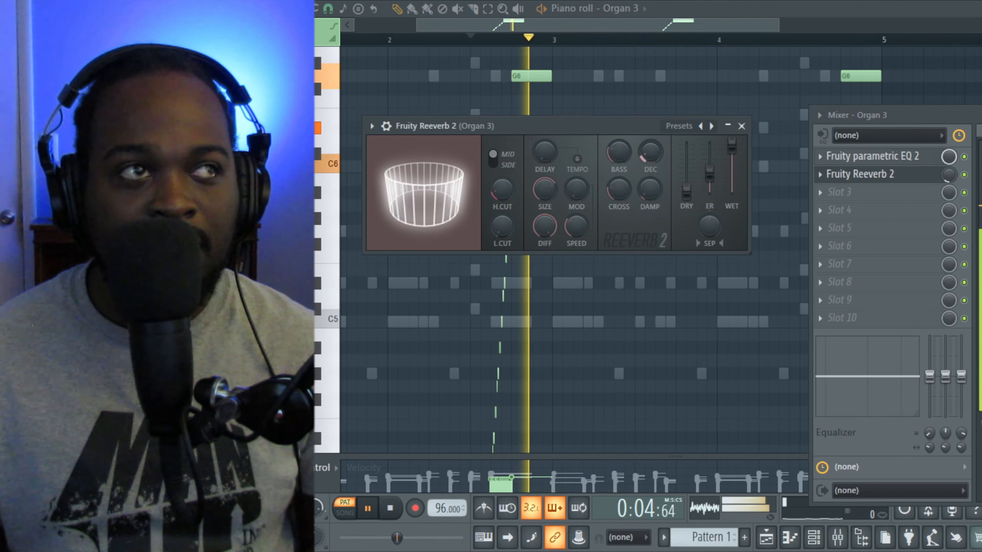
key(space)
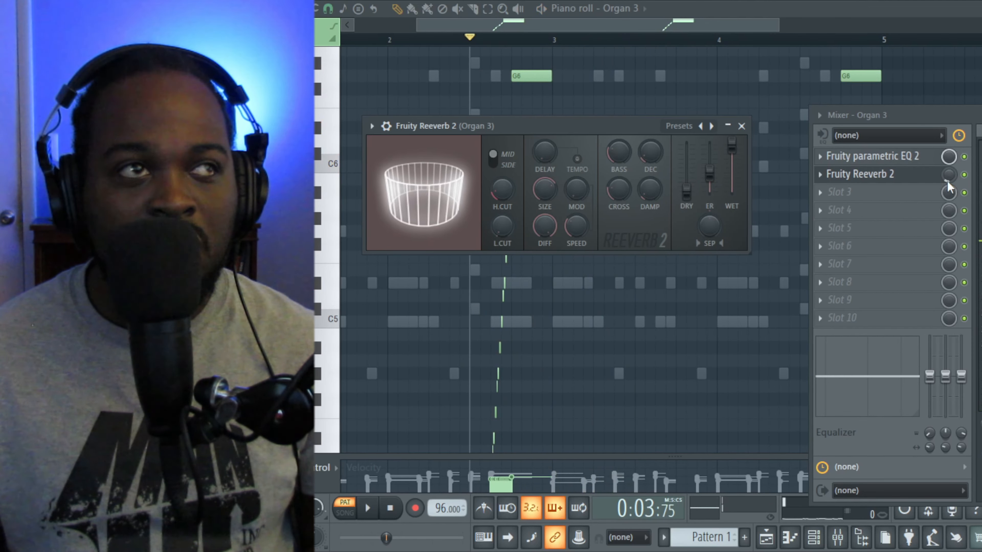
key(space)
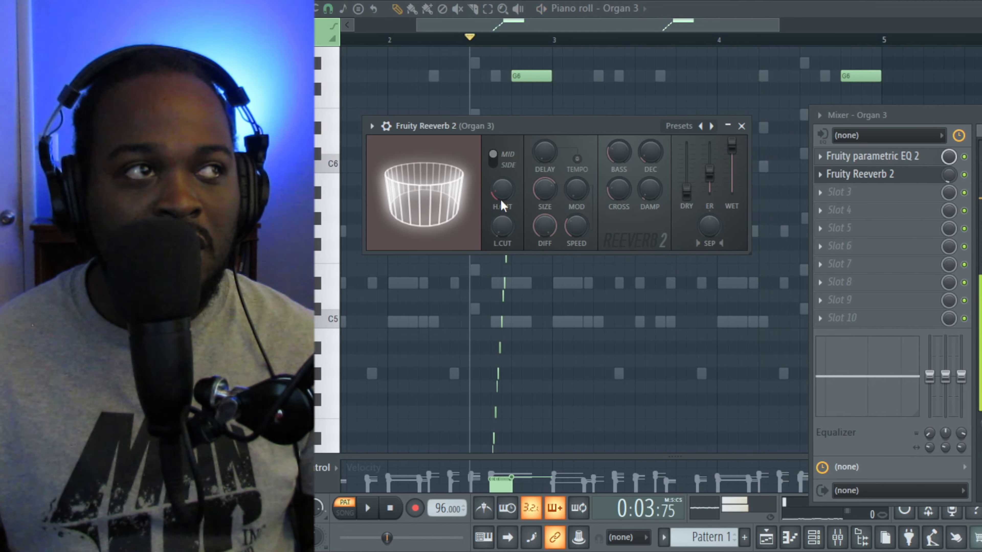
key(space)
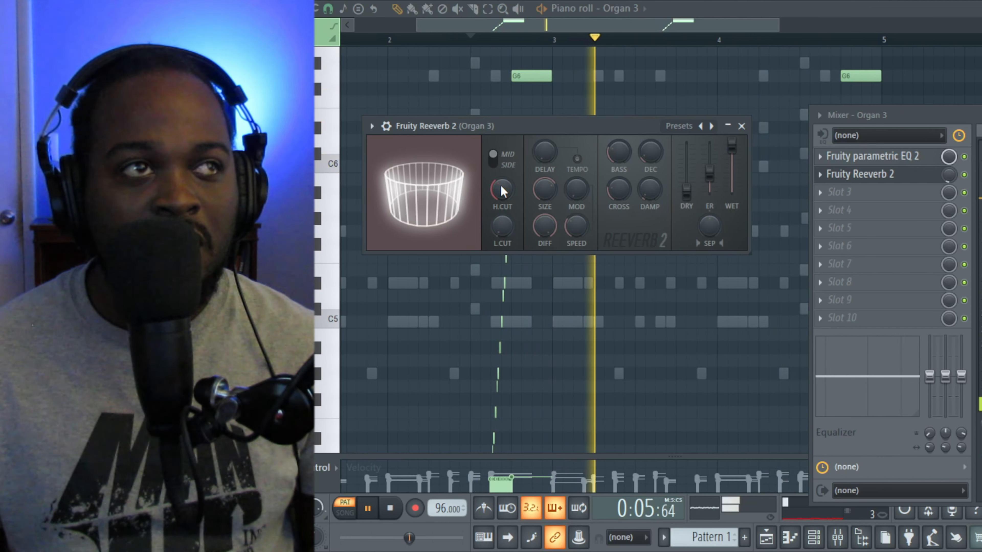
click(742, 126)
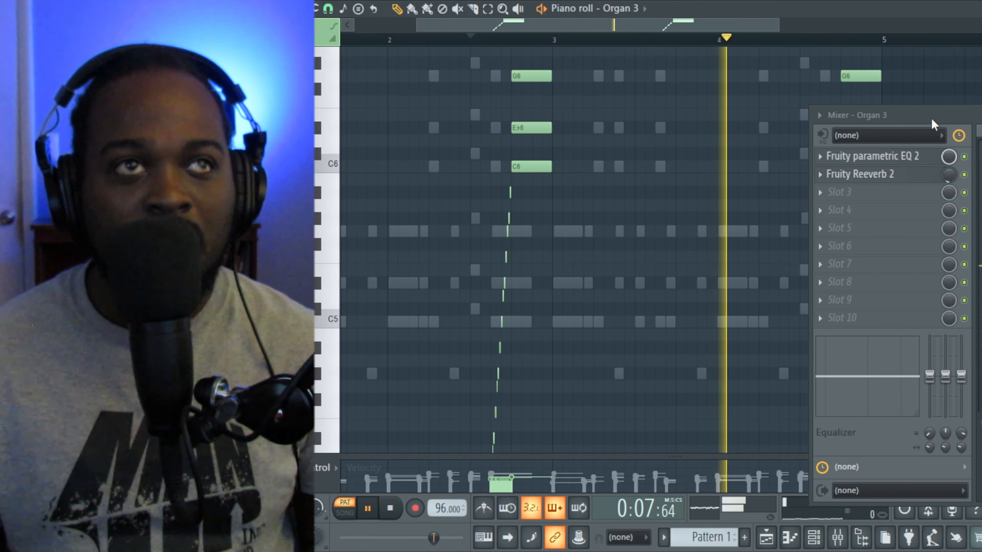
click(979, 116)
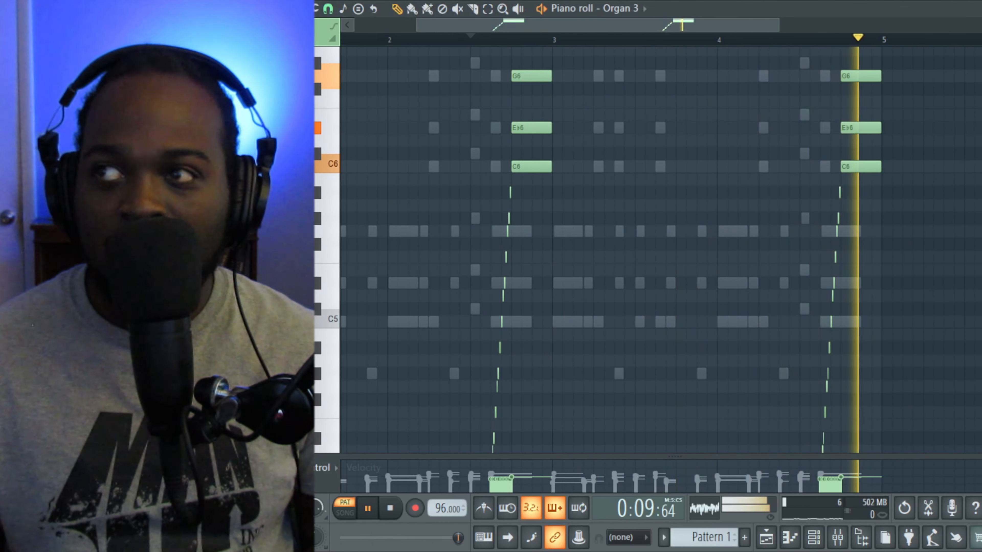
key(space)
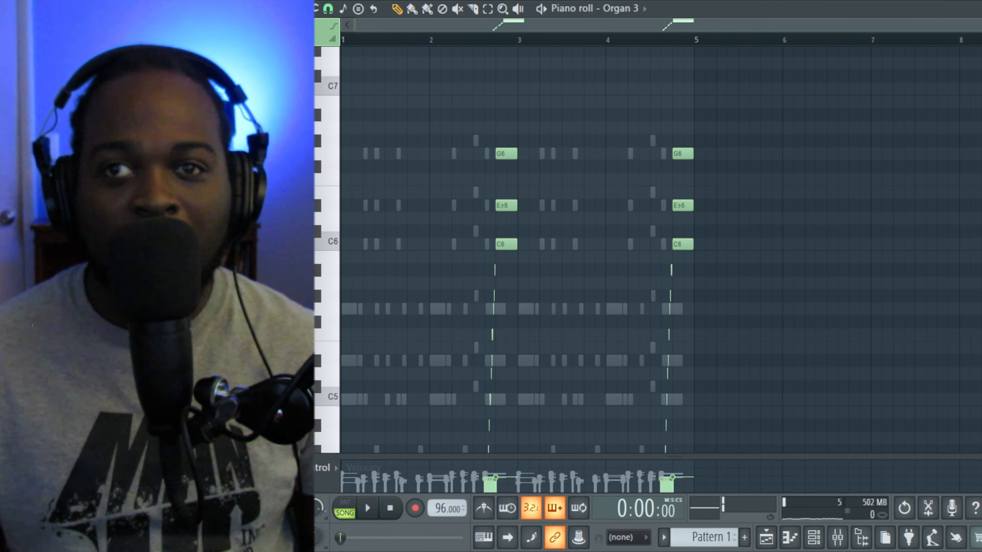
Step: Play the arrangement in song mode and balance the mix, lowering the Grand Piano level slightly and checking the Organ 3 track
key(space)
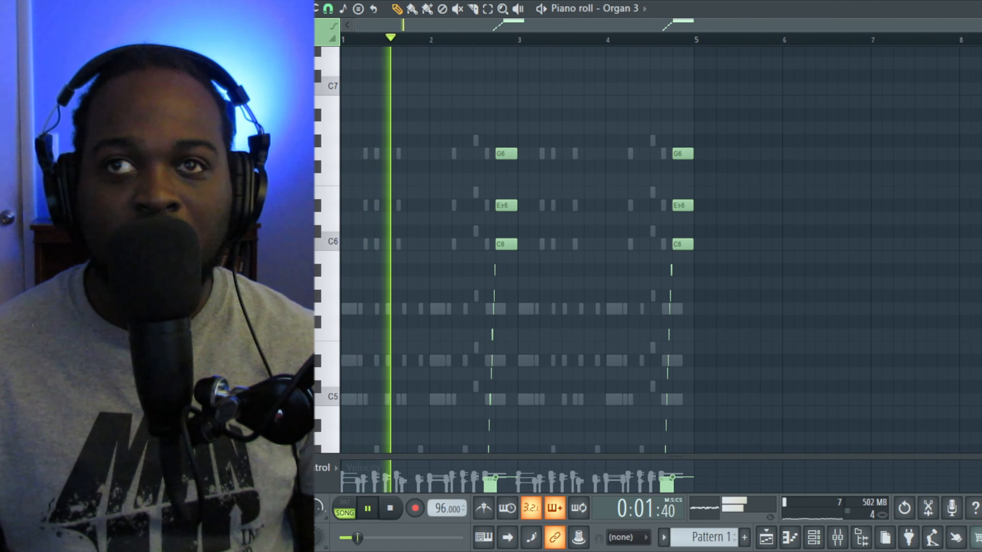
key(F9)
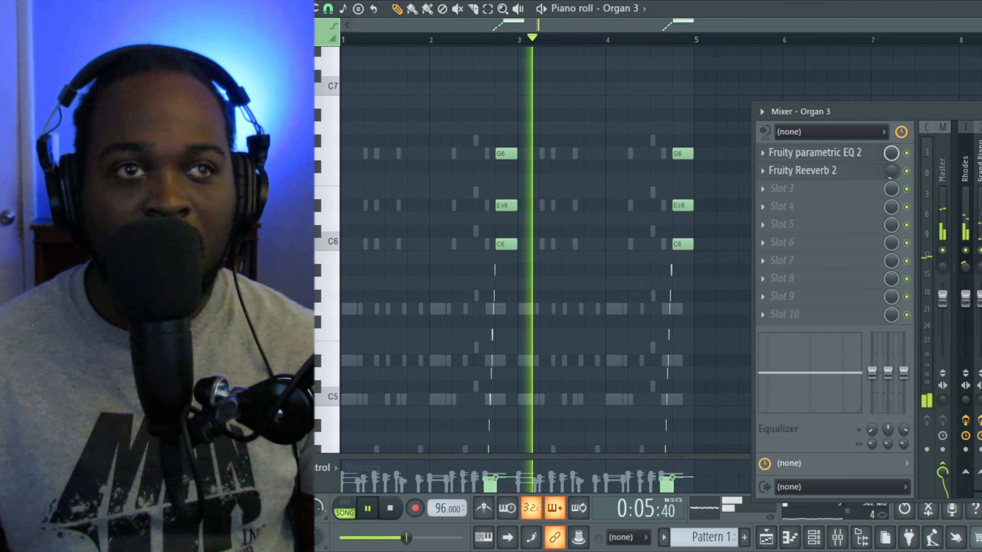
drag(954, 113, 945, 111)
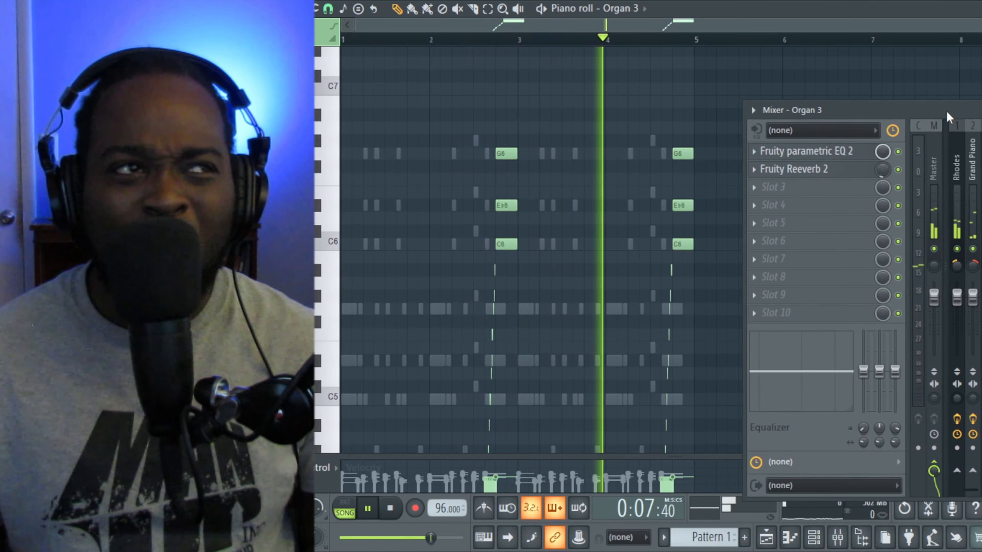
click(976, 316)
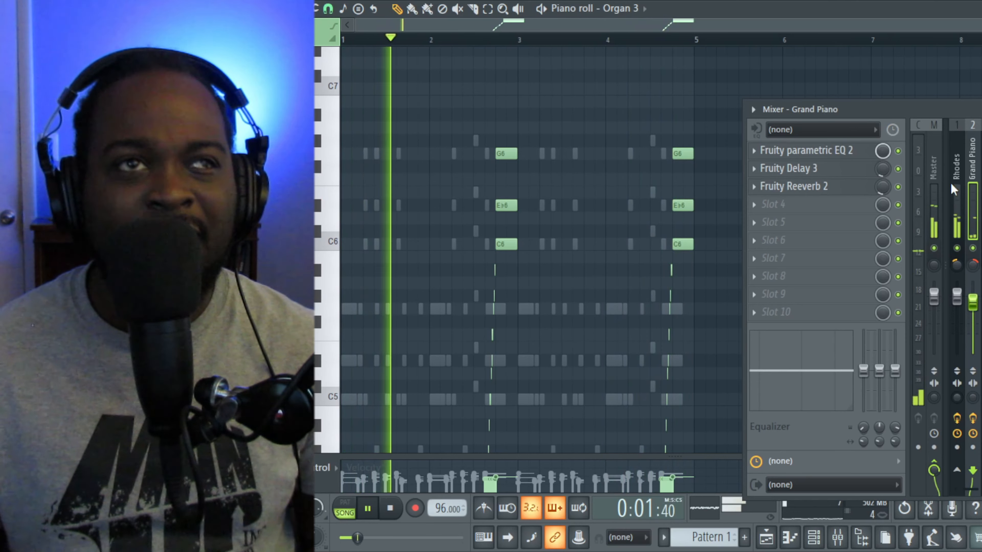
click(981, 315)
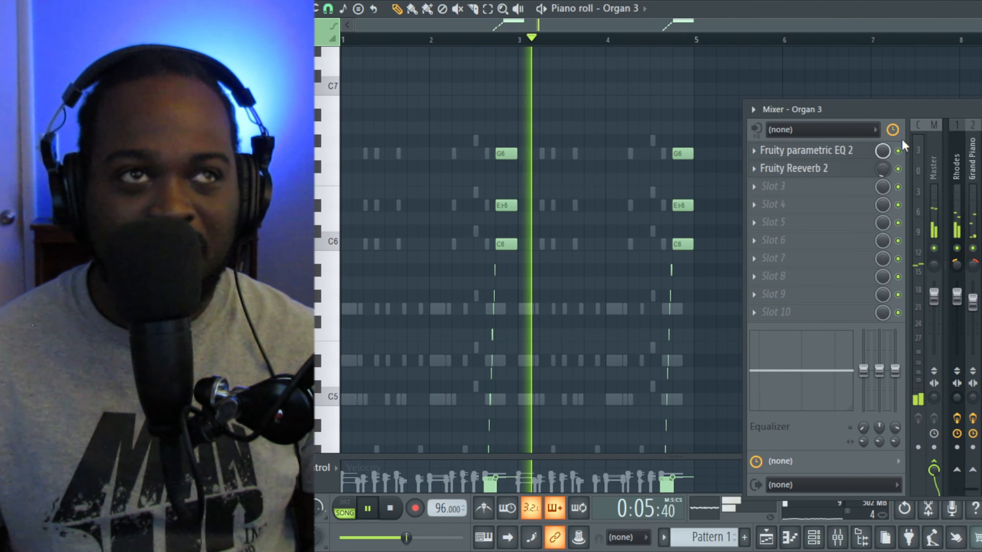
key(space)
click(981, 110)
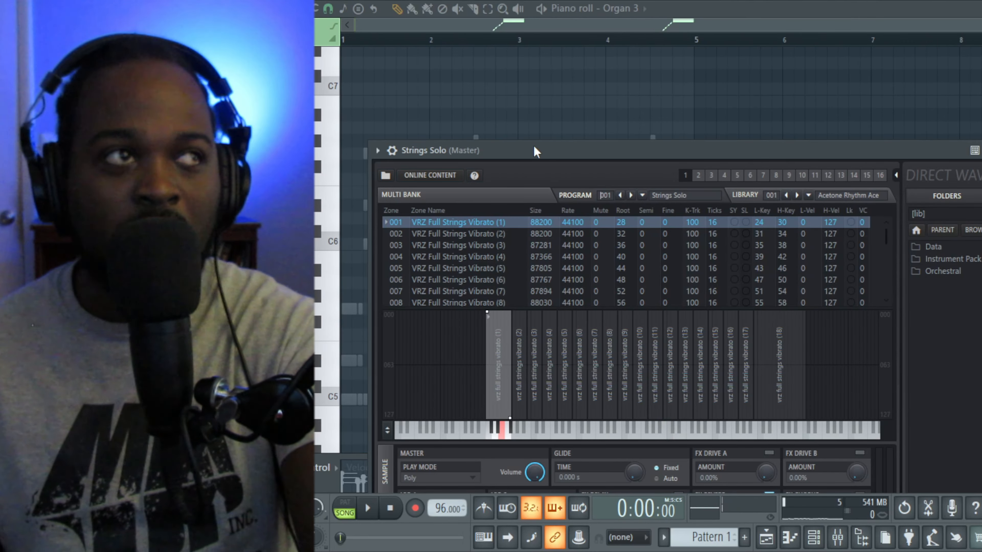
Step: Examine the Strings Solo melody in the piano roll and its effects in the mixer, and listen to it in the song
drag(533, 145, 507, 64)
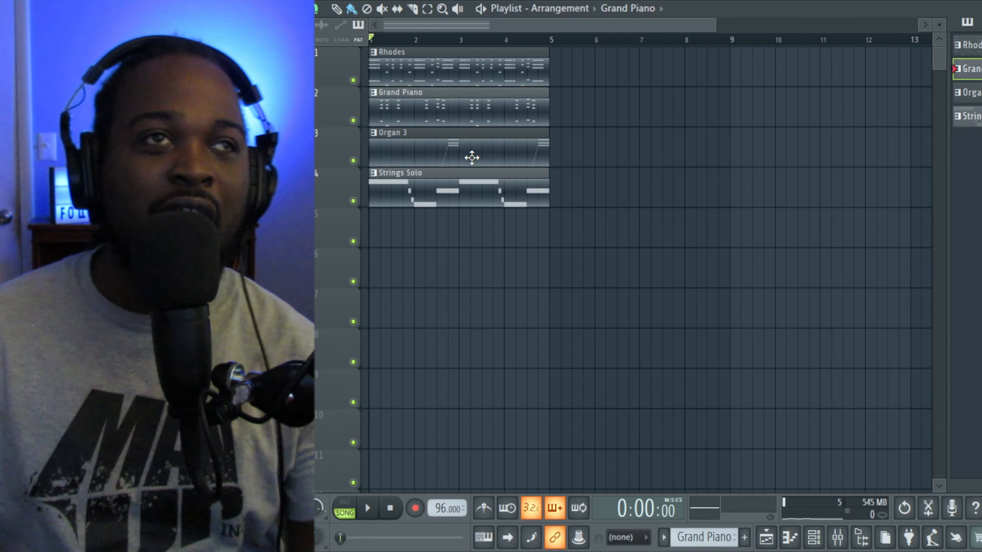
double_click(501, 190)
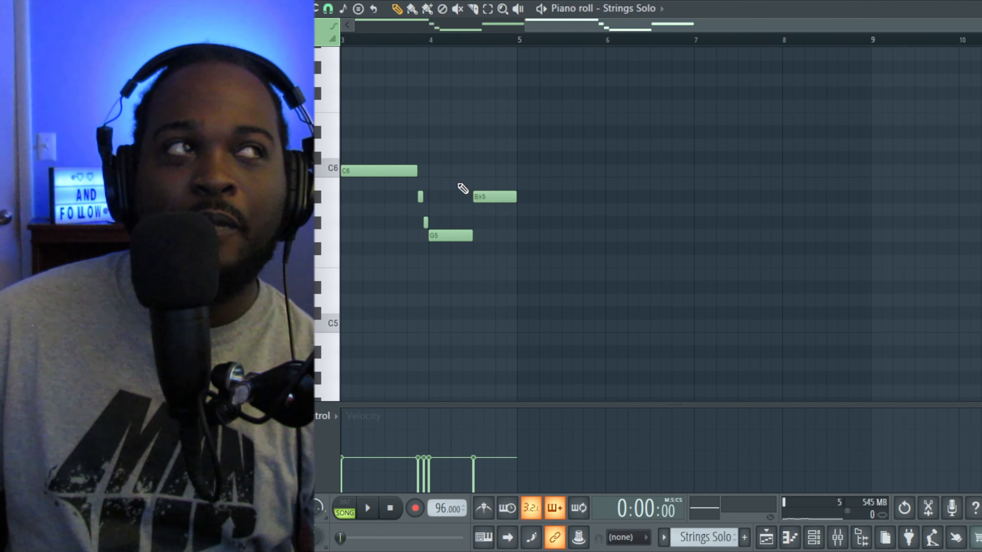
drag(487, 149, 892, 181)
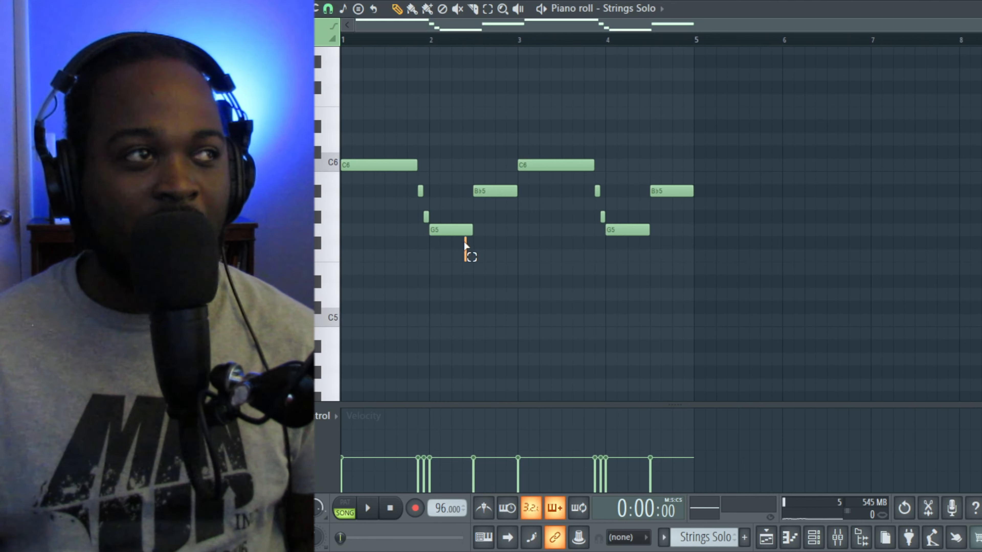
scroll(418, 251, up, 3)
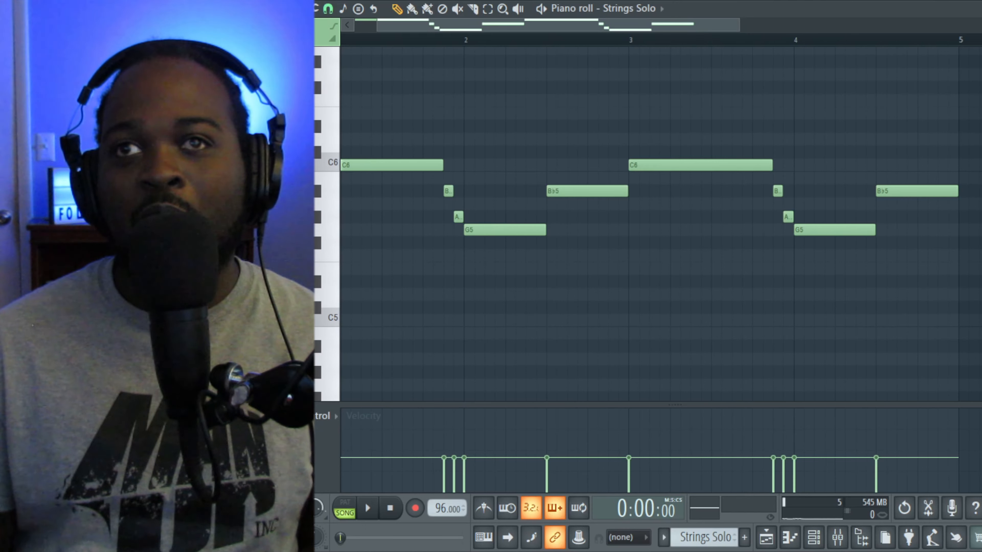
key(F9)
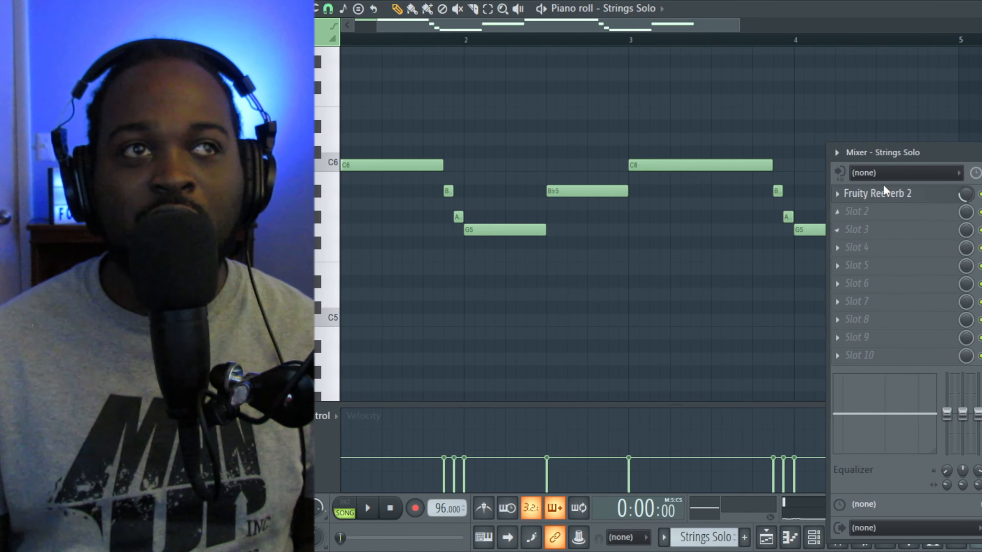
click(978, 153)
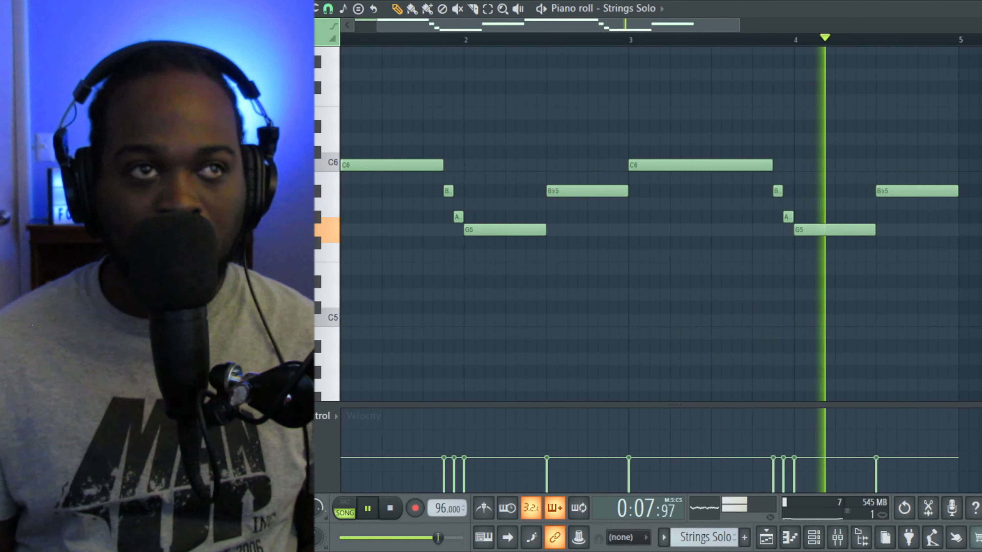
key(space)
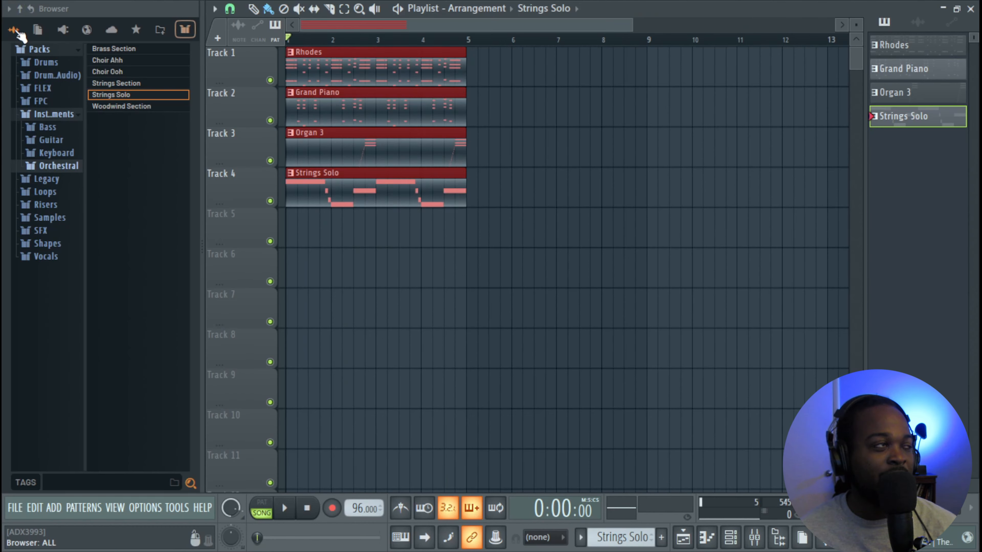
Step: Search the browser for "Wah", place the Wahwah C_2 sample on Track 5 at bar 2 and listen to it in the song
click(15, 29)
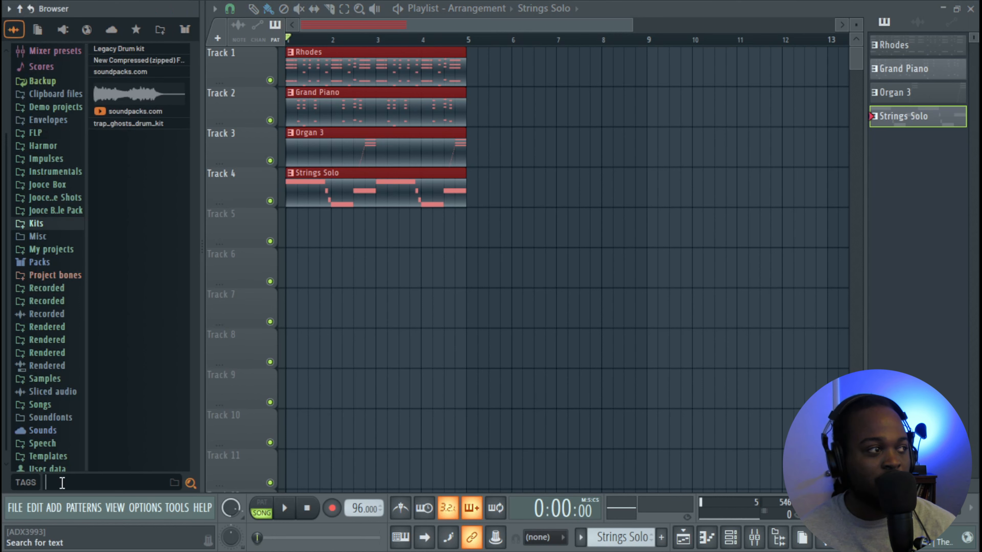
text(Wah)
click(101, 77)
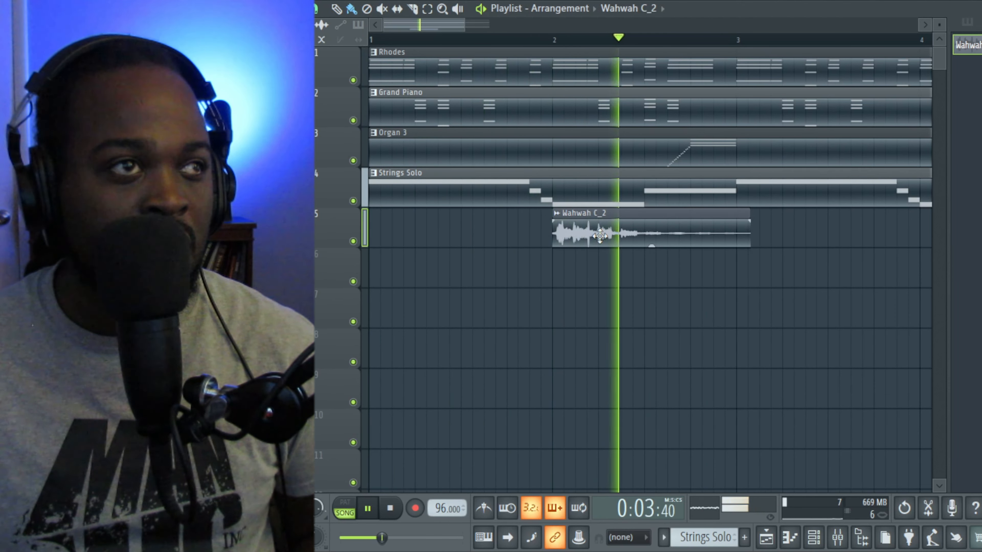
key(space)
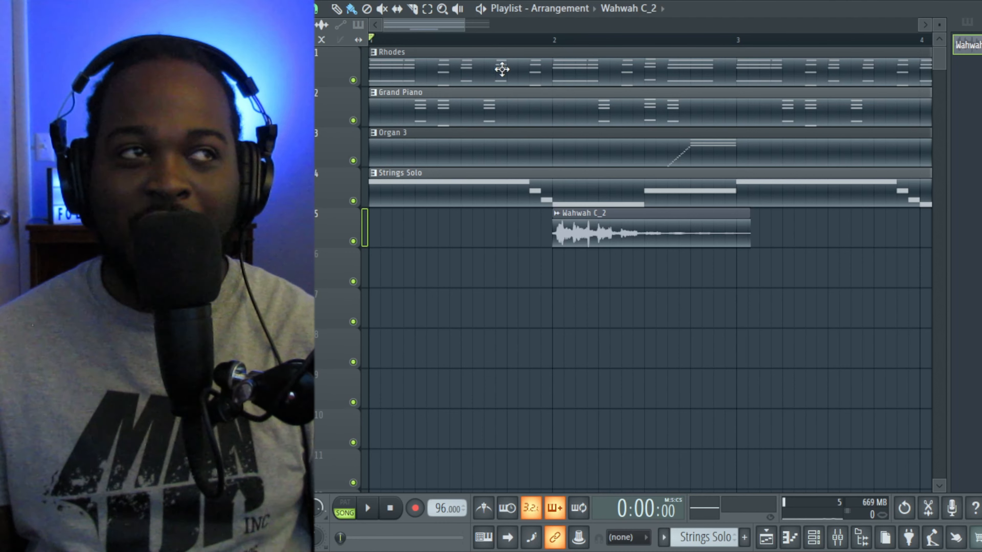
Step: Shorten the Wahwah C_2 clip to one bar, move it half a bar later and play the arrangement
key(space)
drag(750, 217, 731, 217)
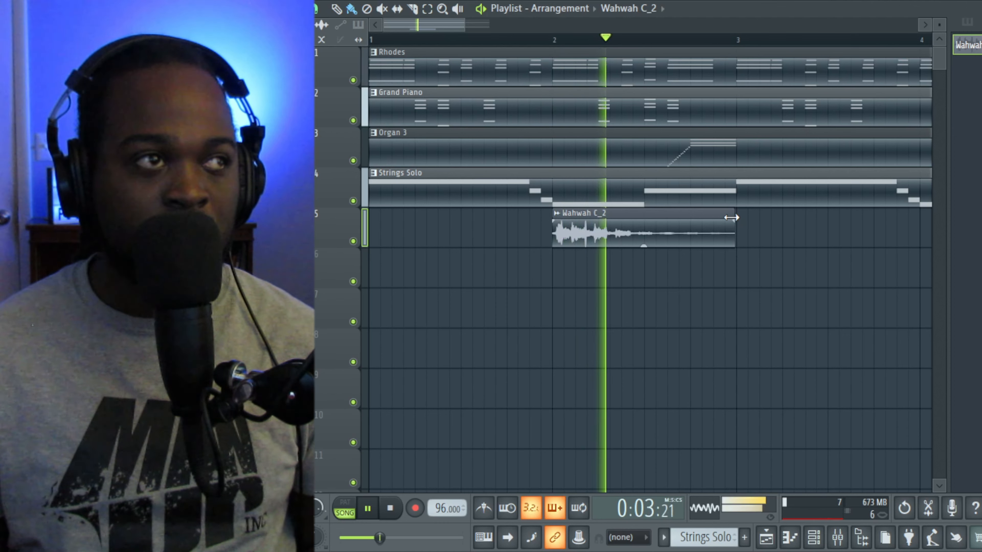
drag(619, 217, 711, 214)
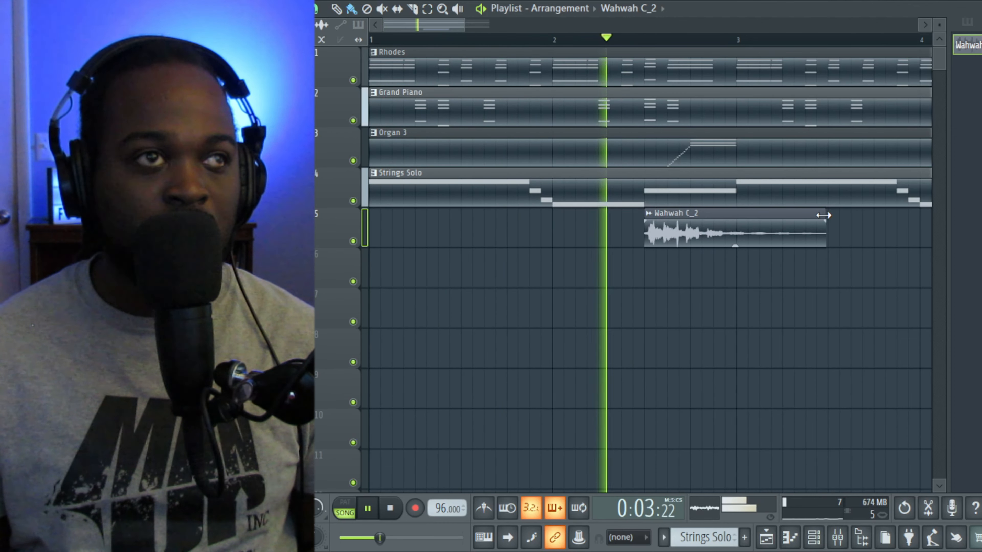
key(space)
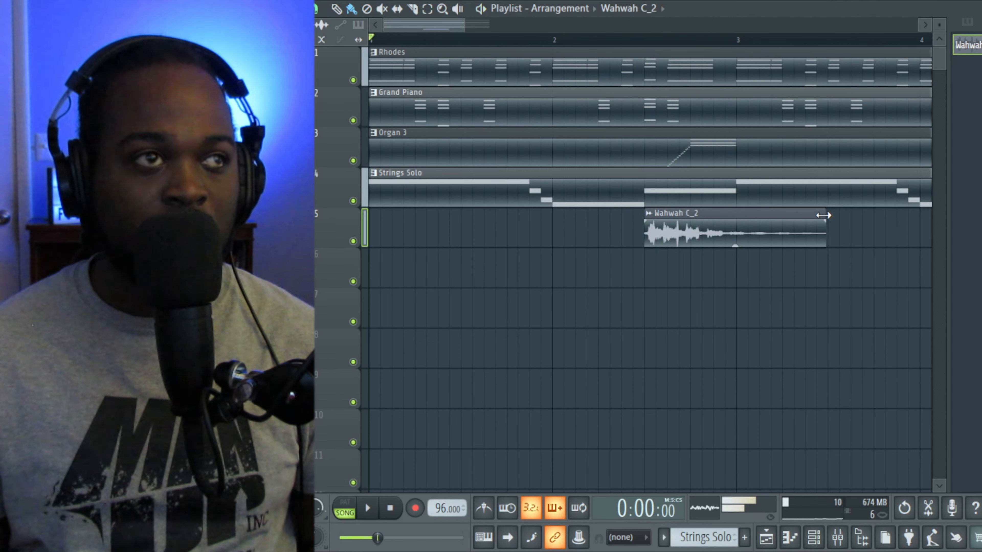
Step: Slip the audio inside the Wahwah C_2 clip earlier so its sound starts at the clip's beginning, and trim the clip's end slightly
scroll(633, 240, up, 5)
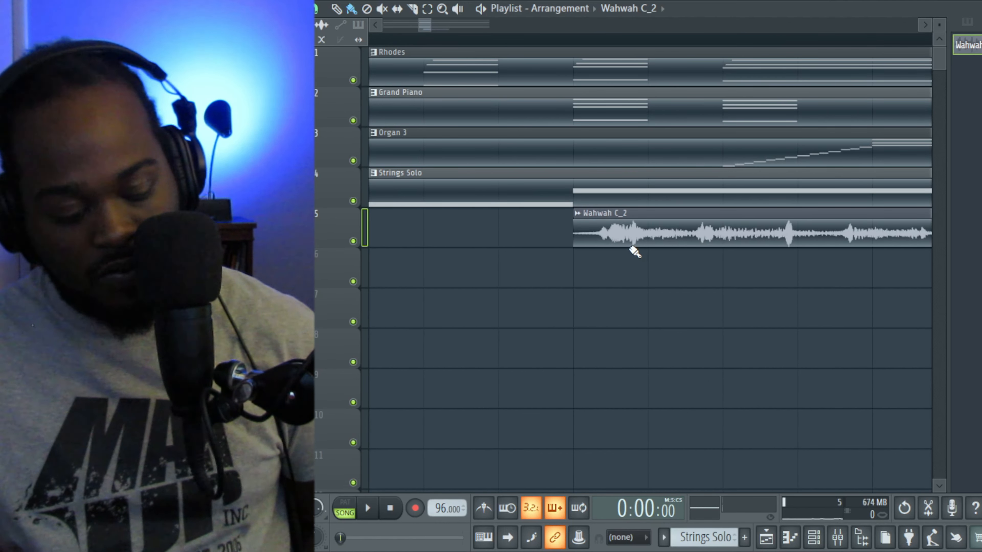
key(s)
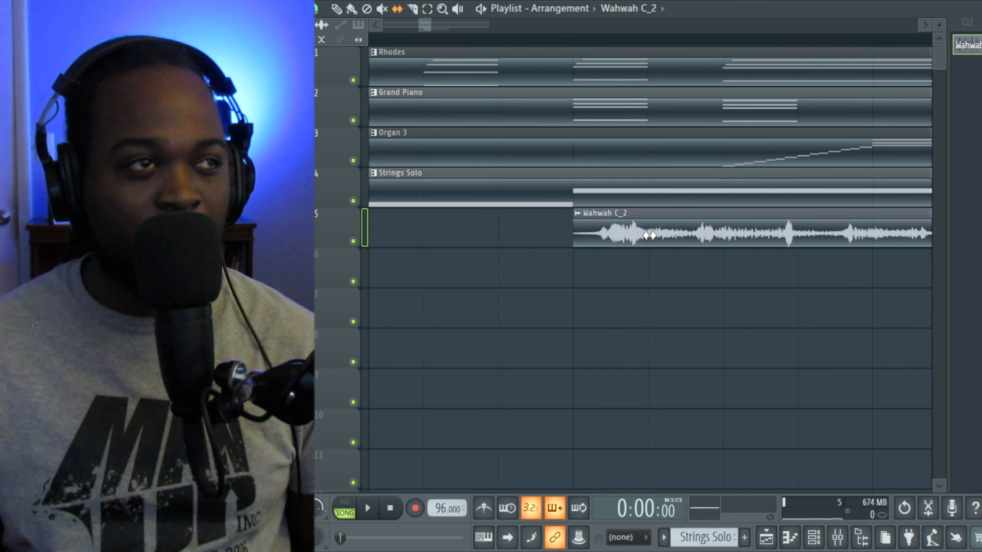
drag(653, 235, 637, 236)
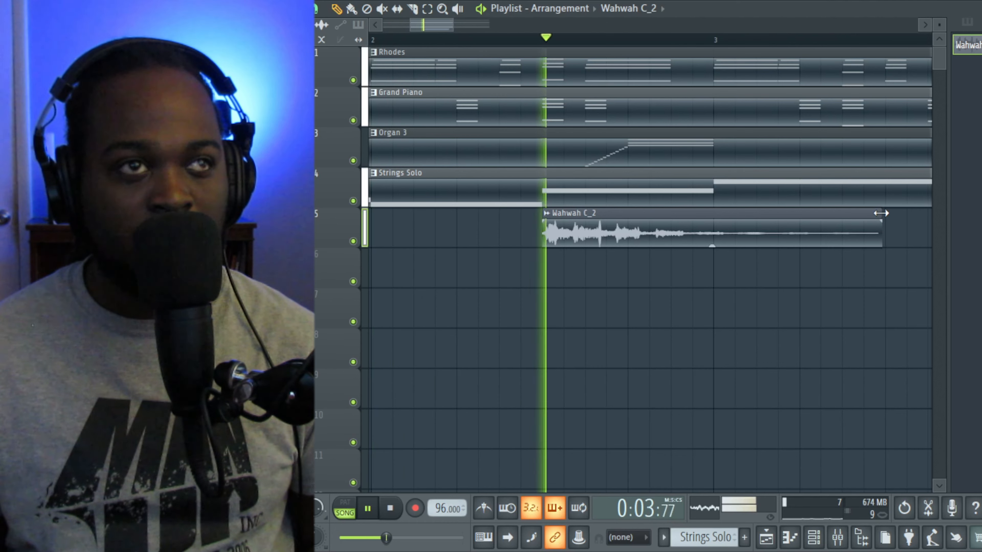
drag(880, 213, 876, 213)
key(space)
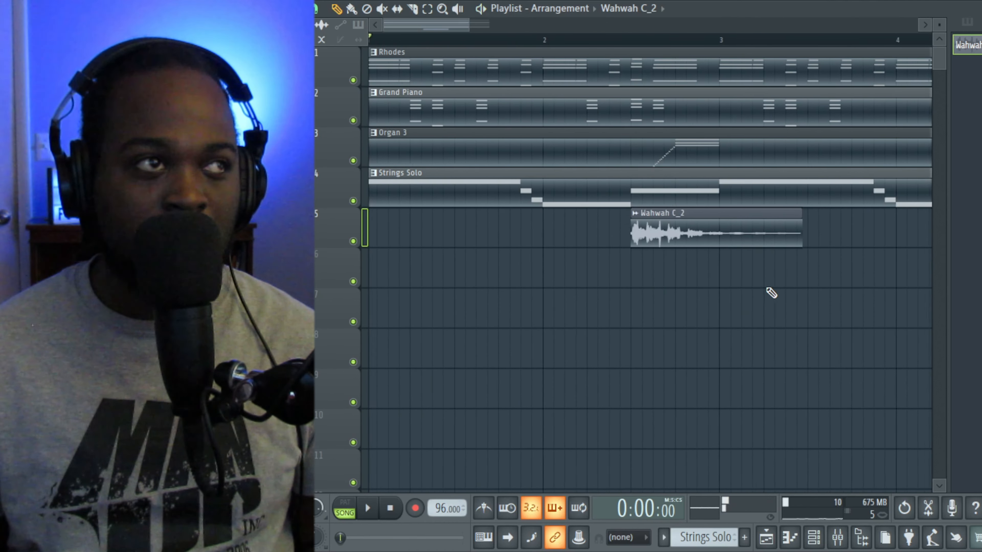
Step: Move the Wahwah C_2 clip back to bar 2, listen to it in the song and check its audio clip settings
scroll(771, 293, down, 2)
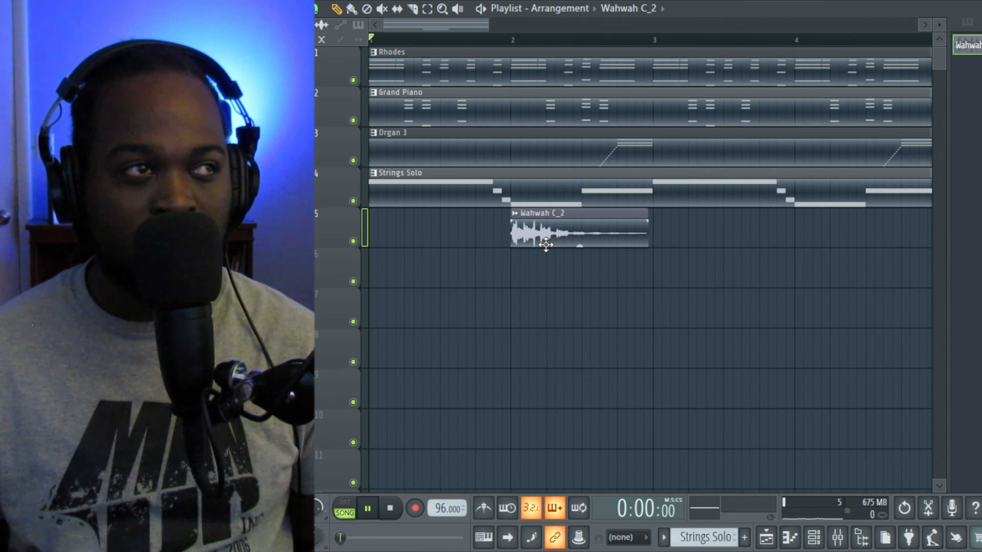
key(space)
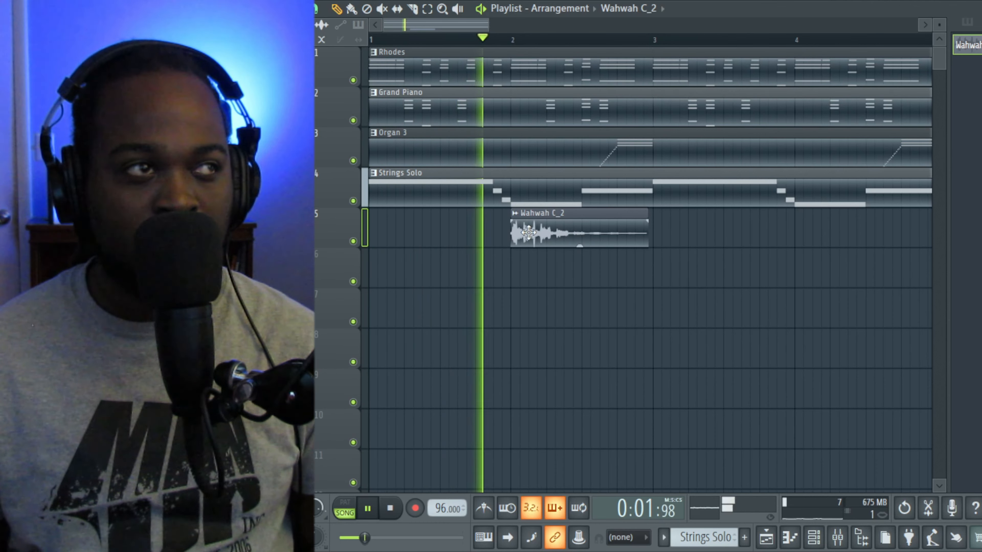
key(space)
double_click(540, 243)
key(Escape)
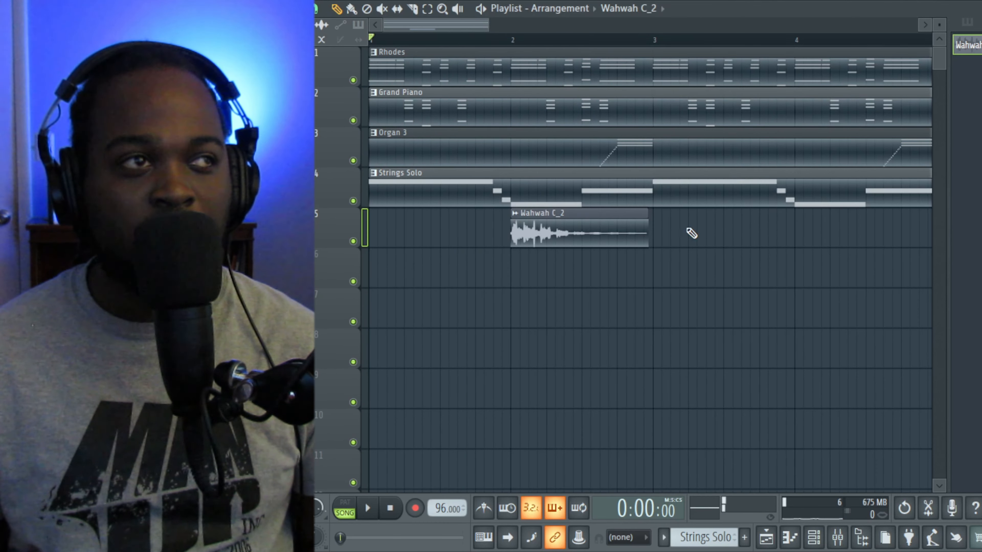
double_click(539, 234)
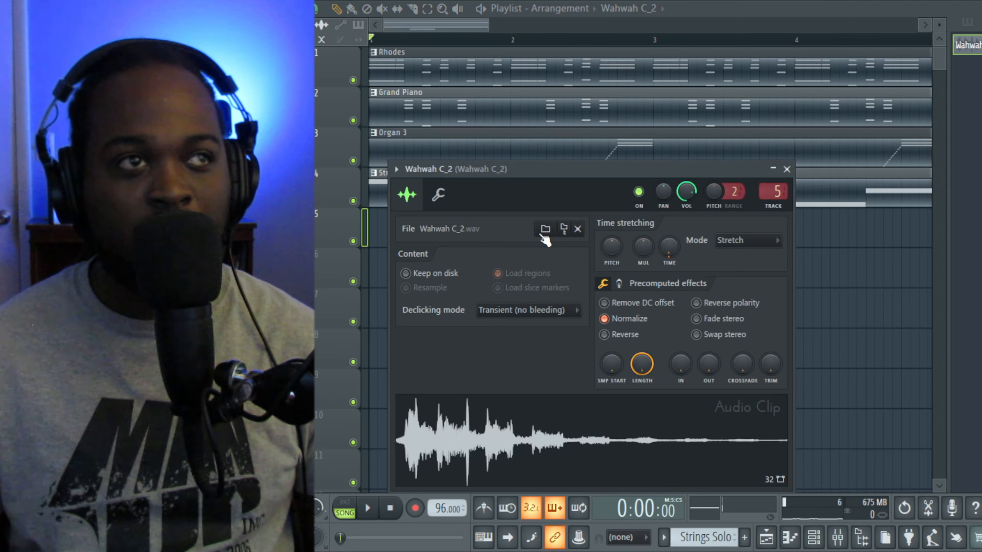
key(Escape)
Step: Duplicate the Wahwah C_2 clip to bar 4 on Track 5 and listen to the arrangement
scroll(560, 284, down, 2)
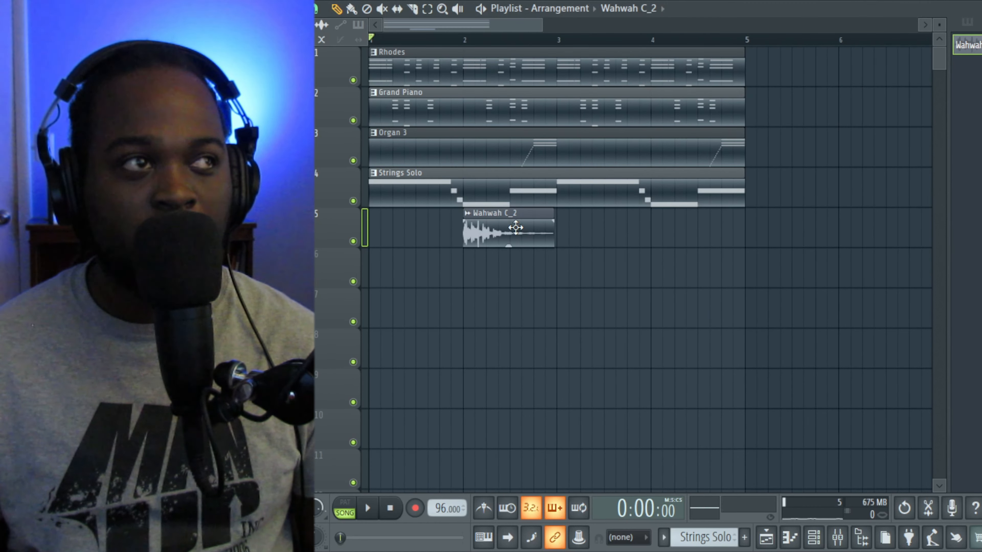
drag(516, 227, 690, 224)
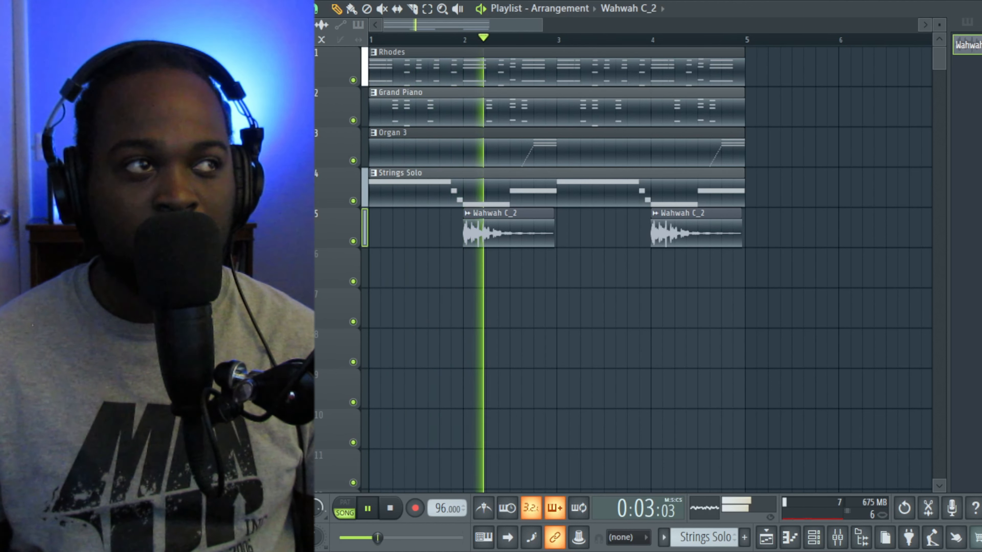
key(space)
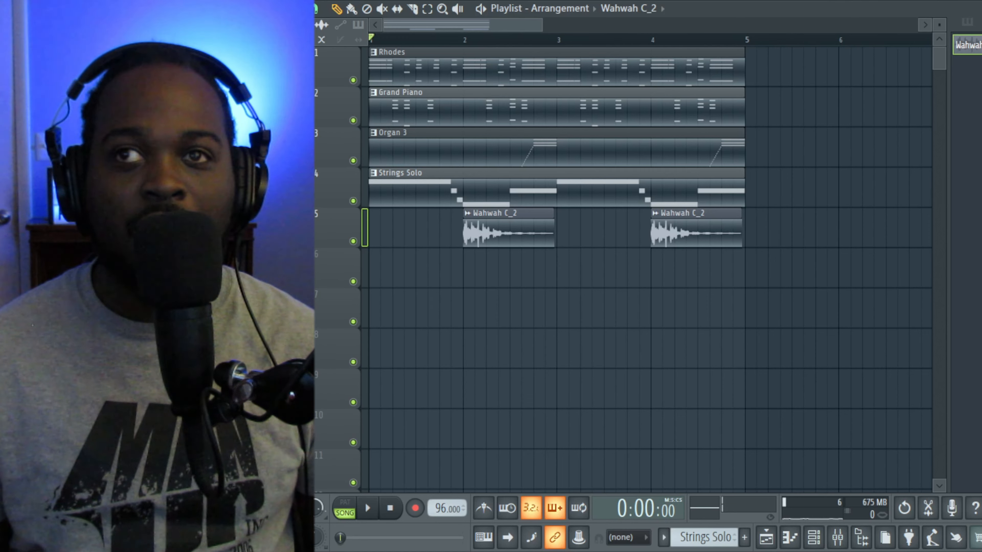
Step: On the Wahwah C_2 mixer track, load Fruity Parametric EQ 2 in slot 1 and Fruity Reeverb 2, fully wet with no dry signal, in slot 2
drag(981, 182, 980, 116)
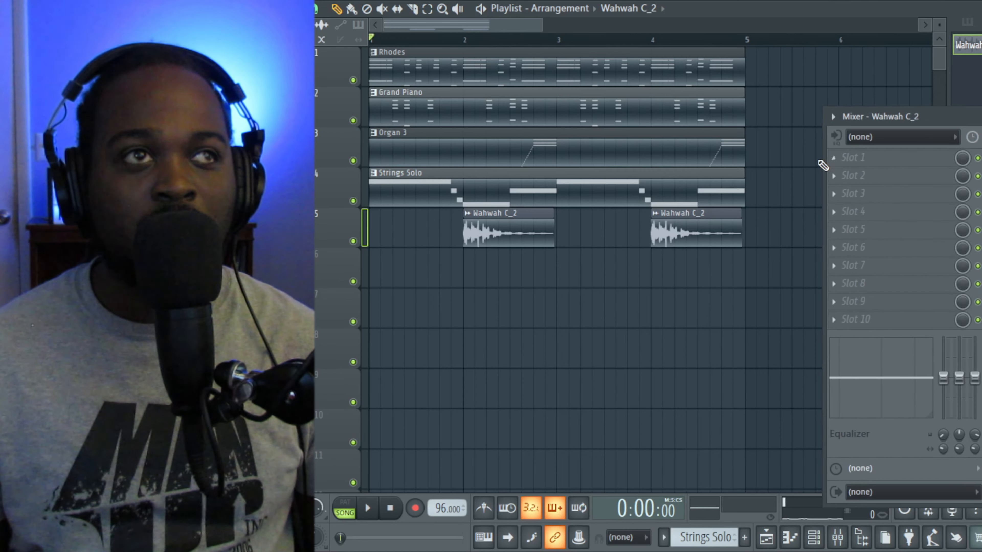
click(839, 159)
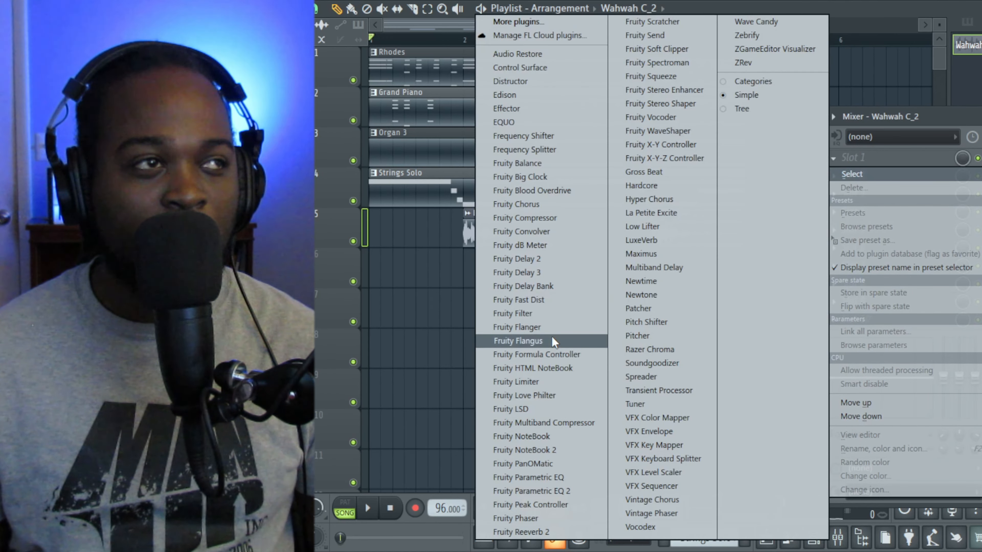
click(564, 532)
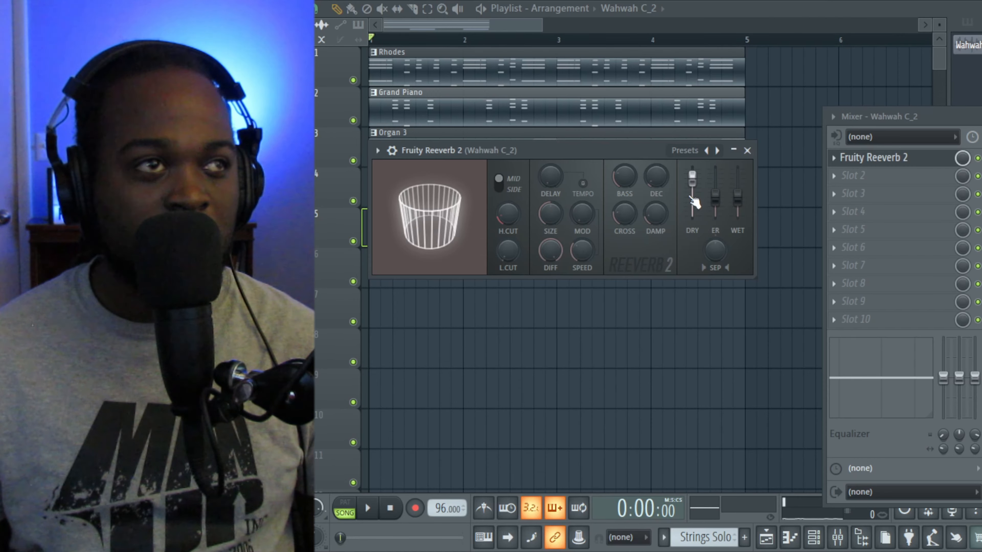
drag(856, 157, 856, 179)
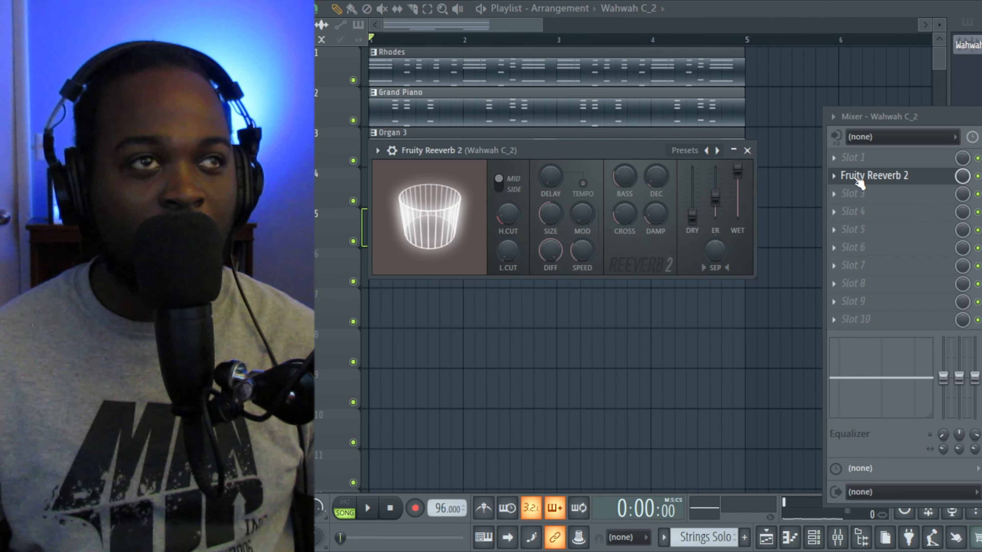
click(864, 161)
click(579, 492)
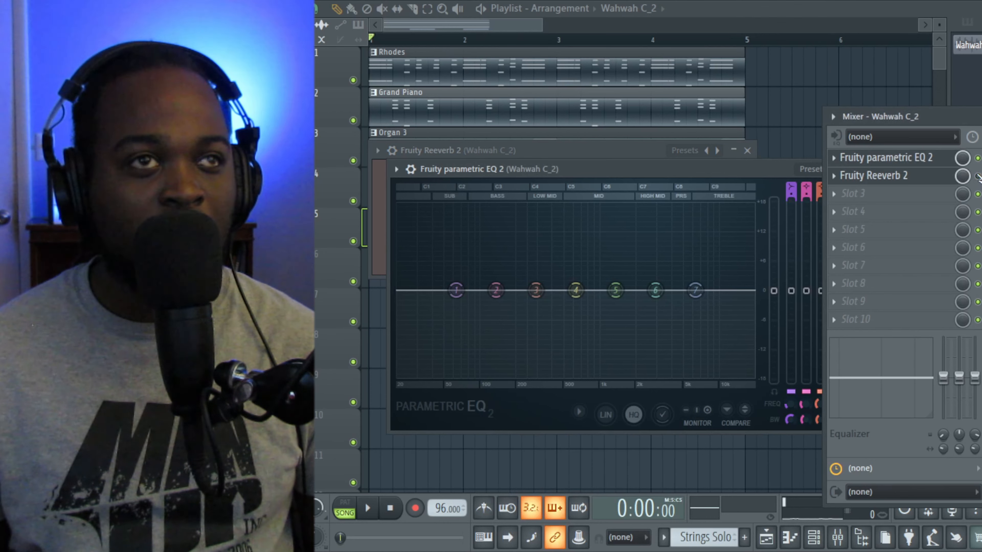
Step: Bypass the reverb and set the EQ's band 1 to a high-pass cutting below about 200 Hz while listening, and close the EQ
key(space)
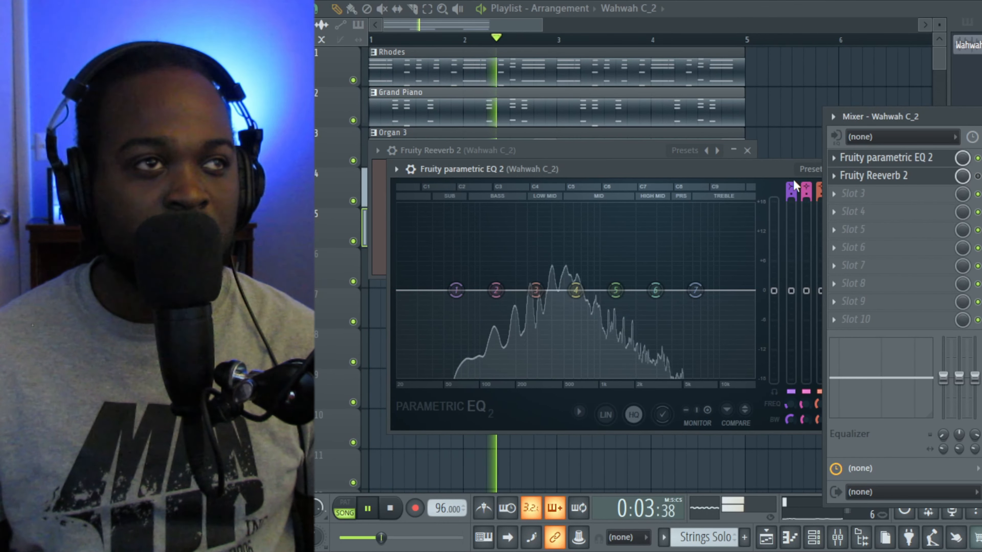
key(space)
drag(789, 189, 788, 186)
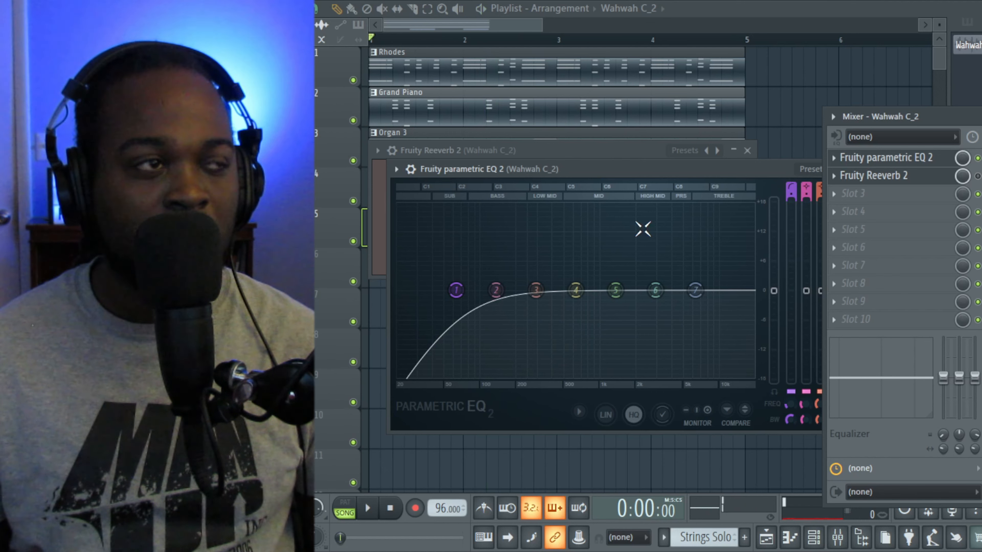
key(space)
drag(456, 289, 519, 290)
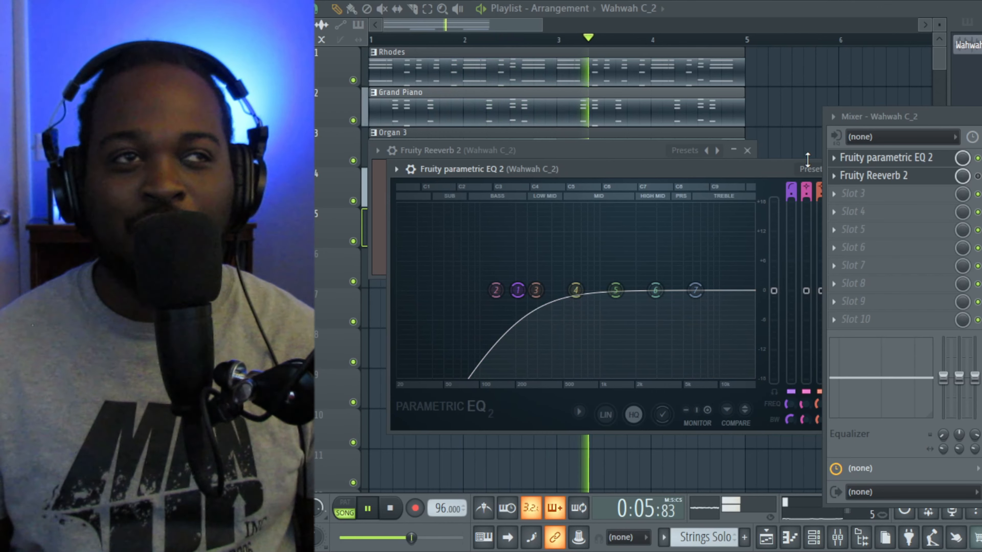
drag(765, 171, 753, 171)
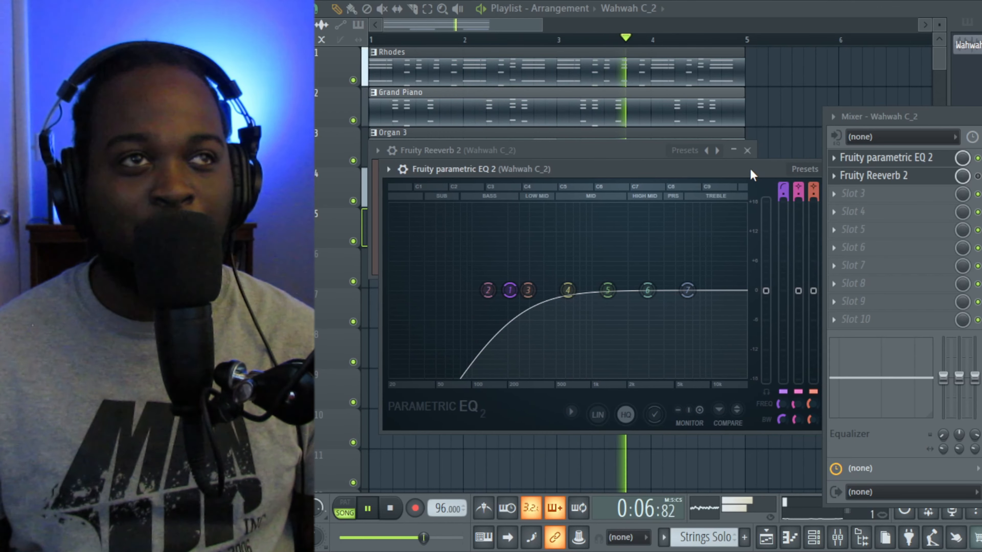
click(926, 164)
Step: Re-enable the Wahwah C_2 reverb, raise its decay and reduce its mix level while listening, and close the effect and mixer
click(912, 177)
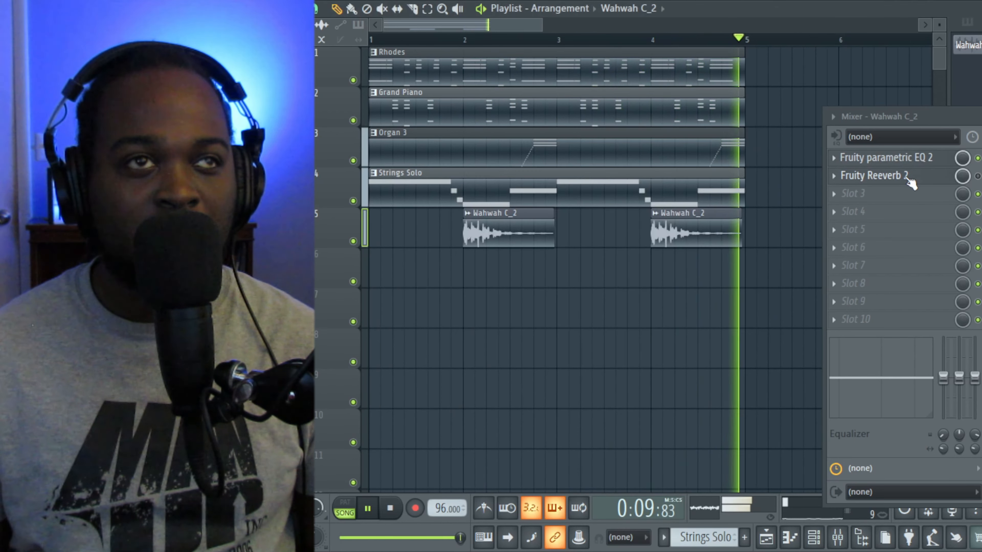
click(912, 177)
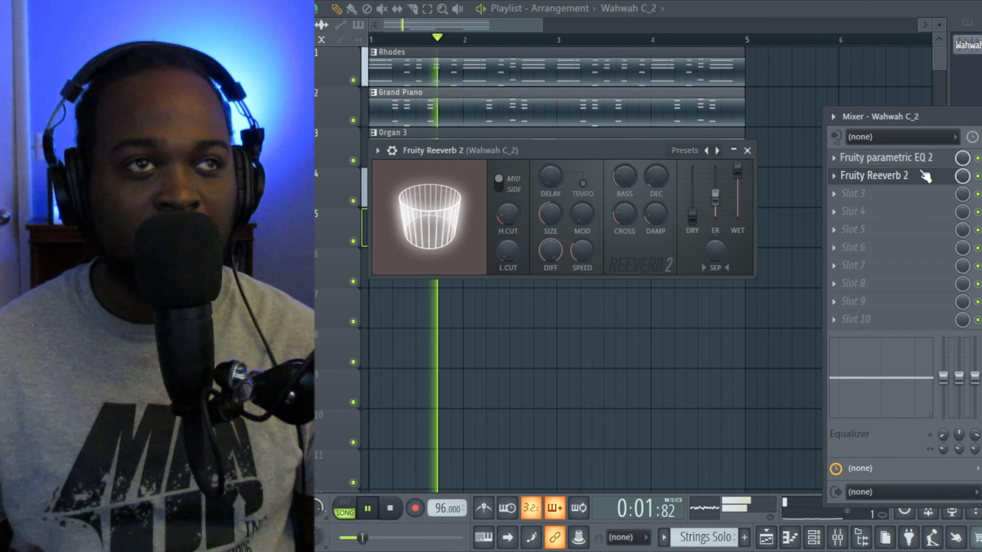
drag(655, 178, 655, 166)
click(961, 178)
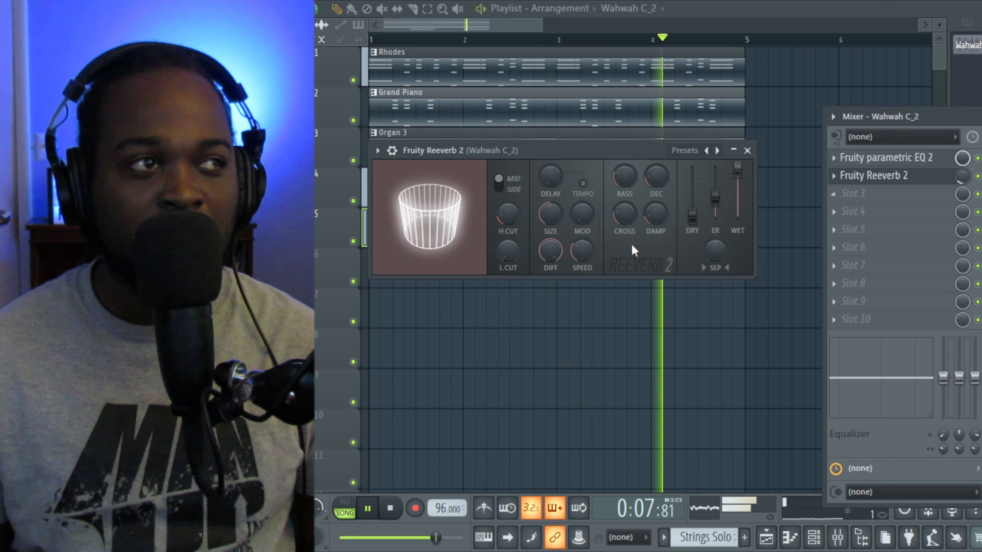
key(space)
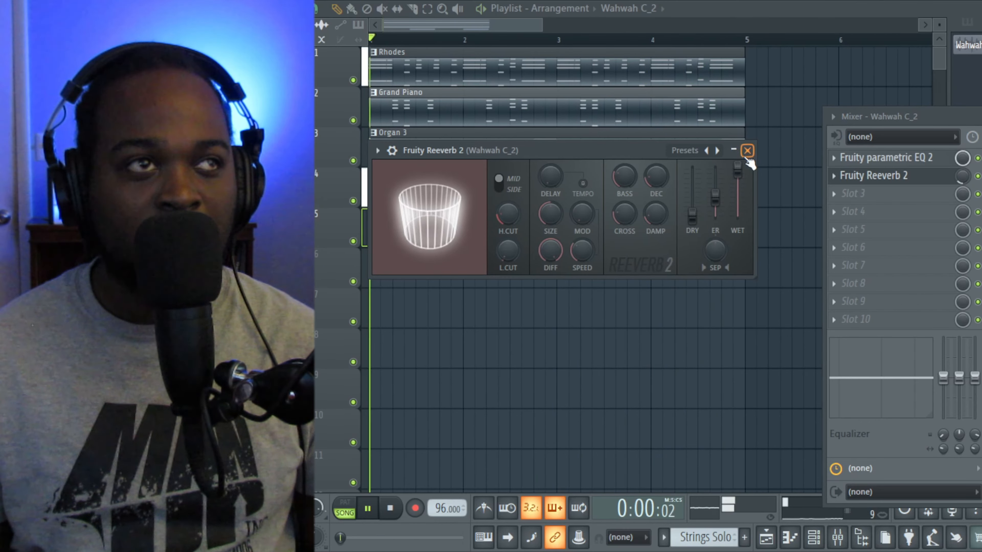
click(747, 151)
key(F9)
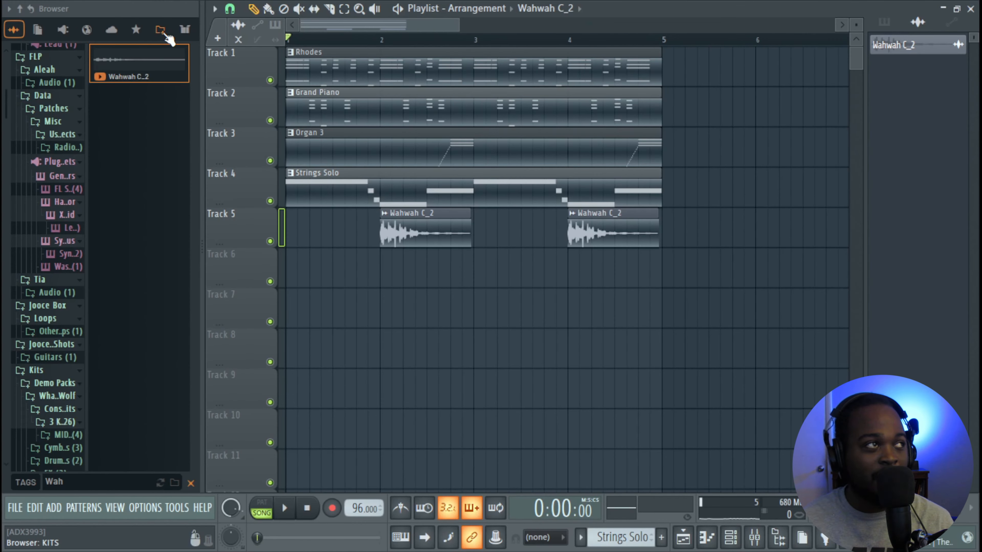
Step: Browse the Claps folder of the Jooce Box kit and preview Jooce Box Clap 3 against the song
click(167, 34)
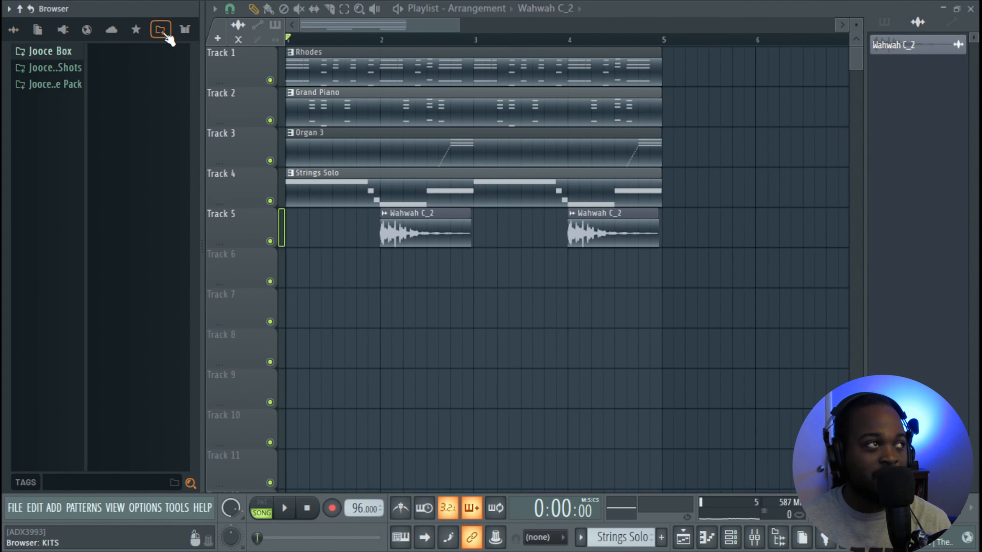
click(69, 56)
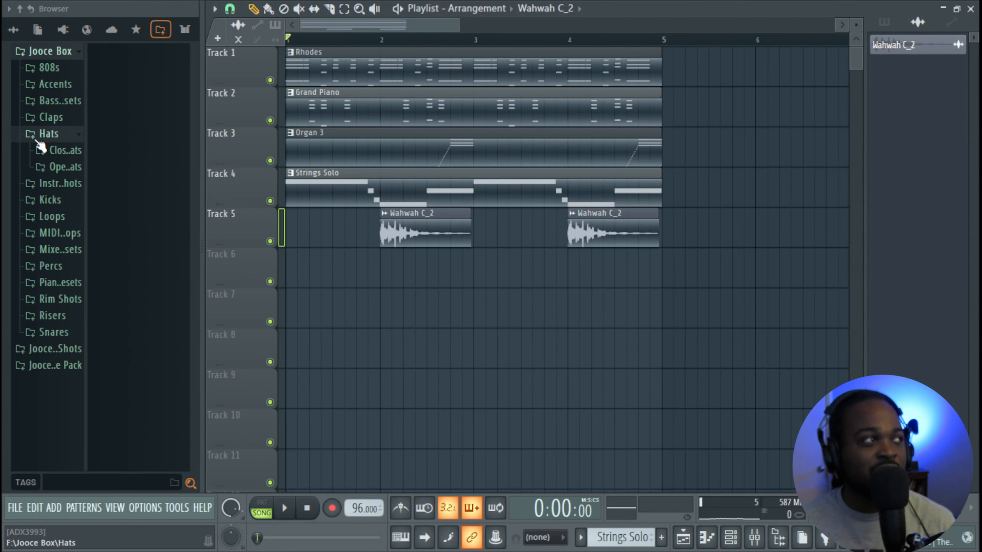
click(55, 117)
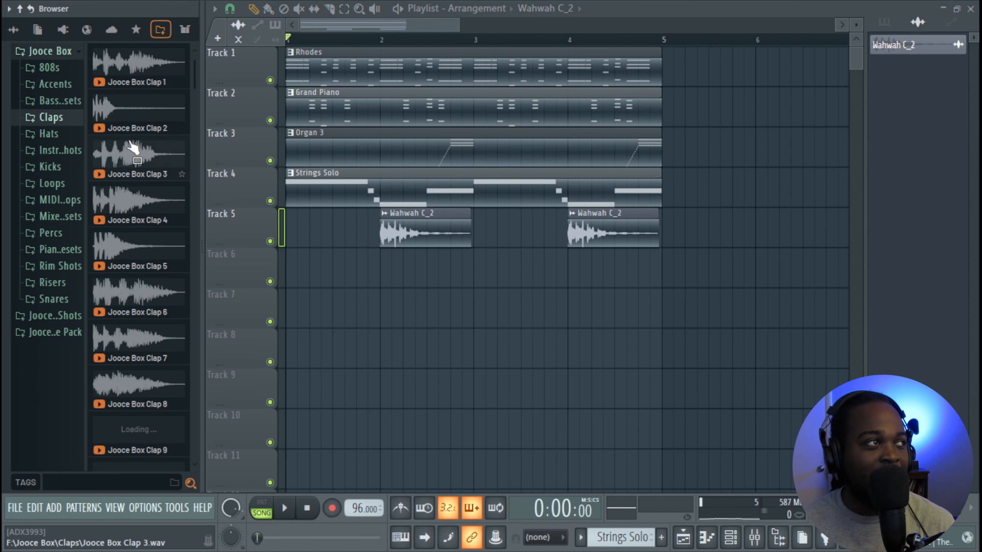
click(131, 163)
key(space)
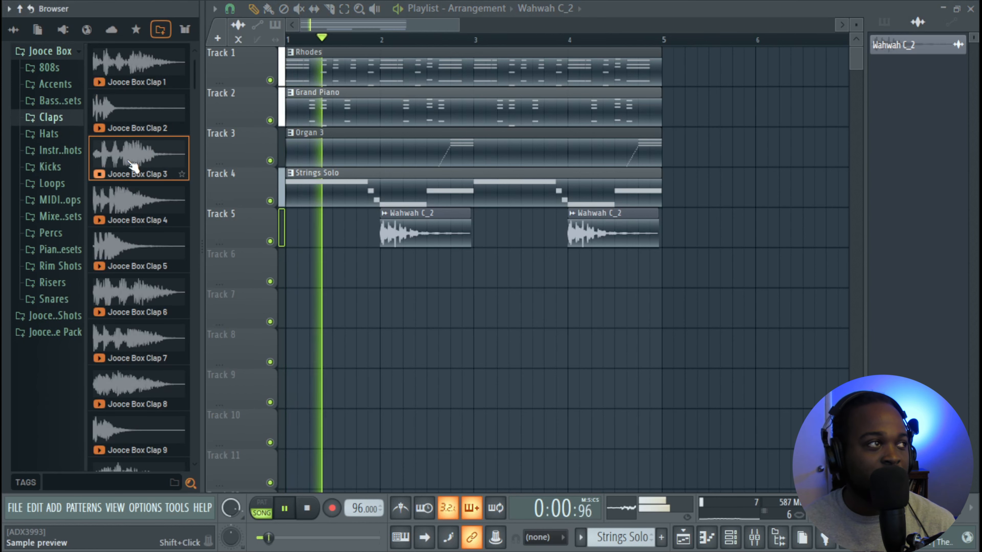
Step: Stop playback, add Jooce Box Clap 3 as a new channel and close its sampler window
key(space)
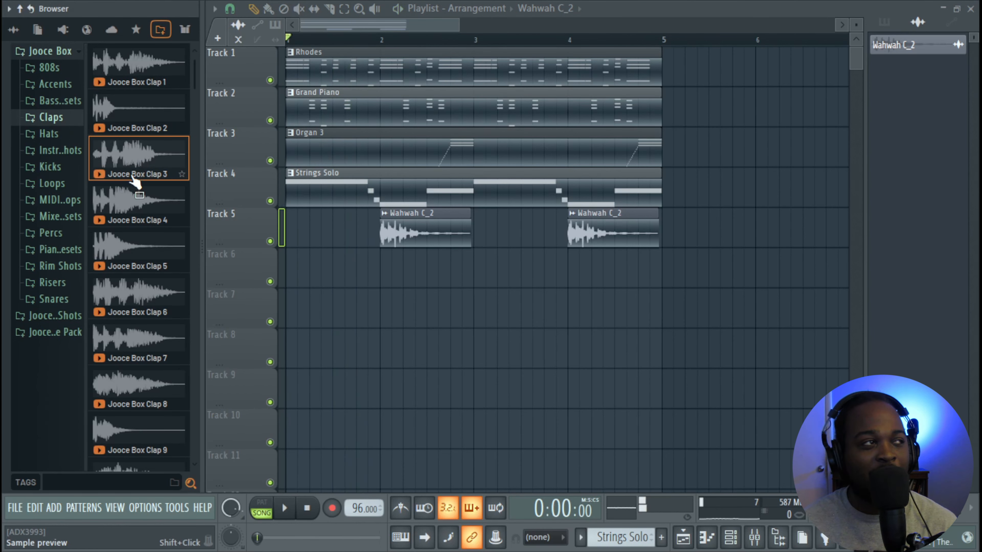
right_click(135, 177)
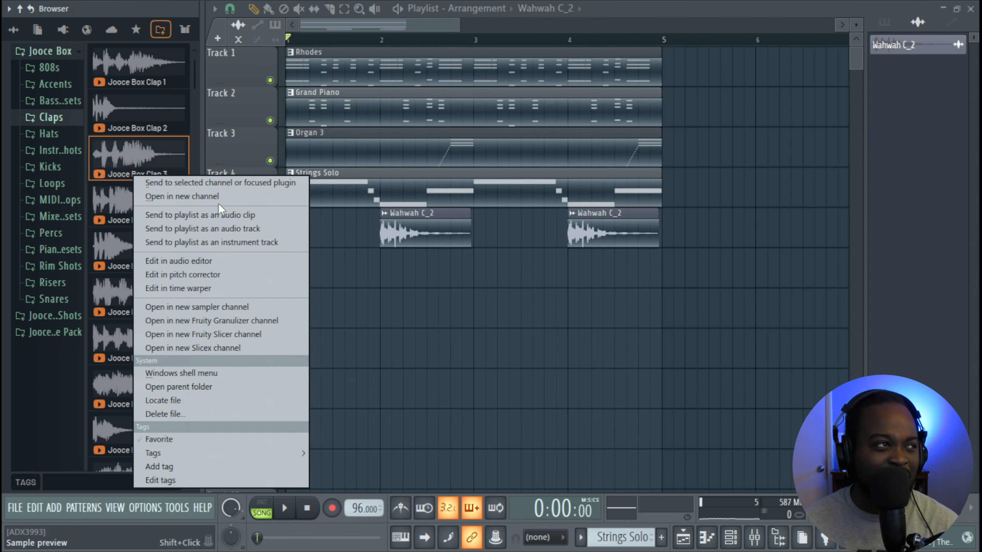
click(183, 196)
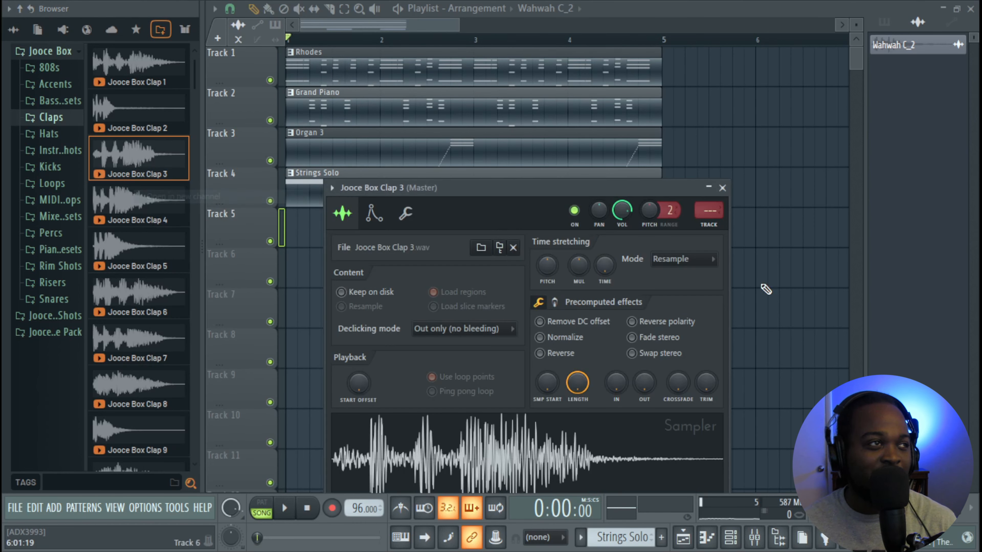
click(722, 188)
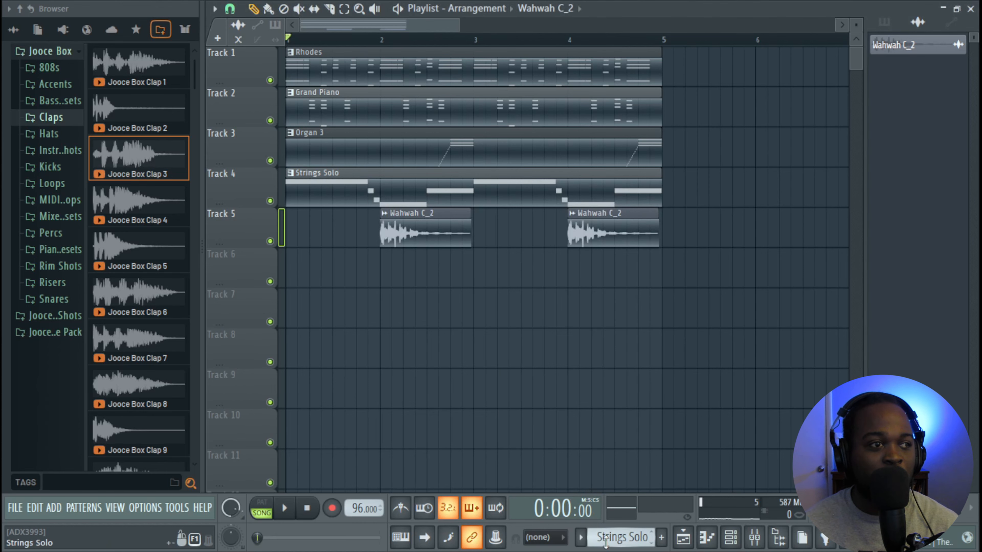
Step: Start Pattern 5 on Track 6 and enter a single one-step C5 clap note on beat 2 of bar 1
scroll(606, 543, down, 1)
key(F7)
click(253, 322)
key(space)
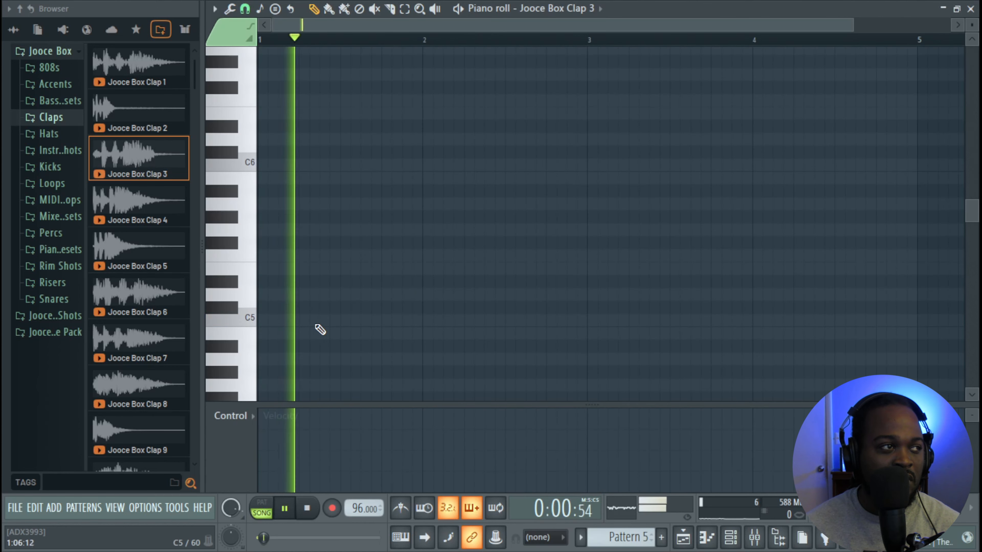
key(space)
click(305, 321)
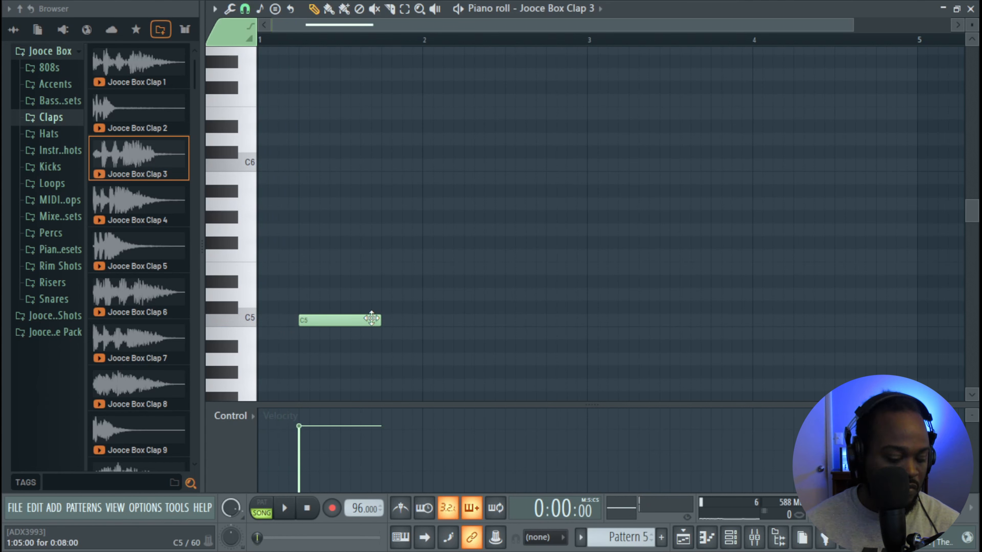
key(ctrl+z)
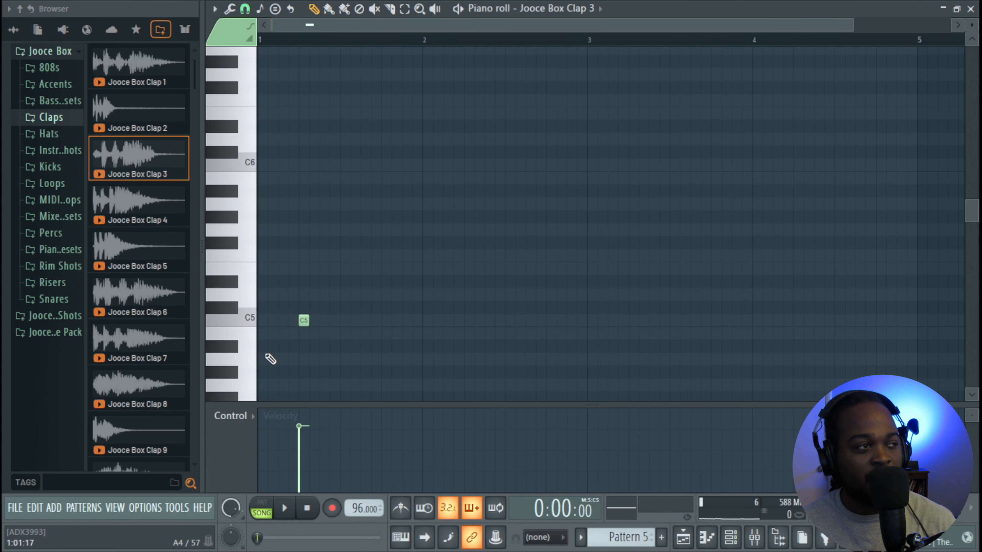
Step: Raise the clap note's velocity to maximum while listening to it with the song
scroll(273, 358, up, 2)
key(space)
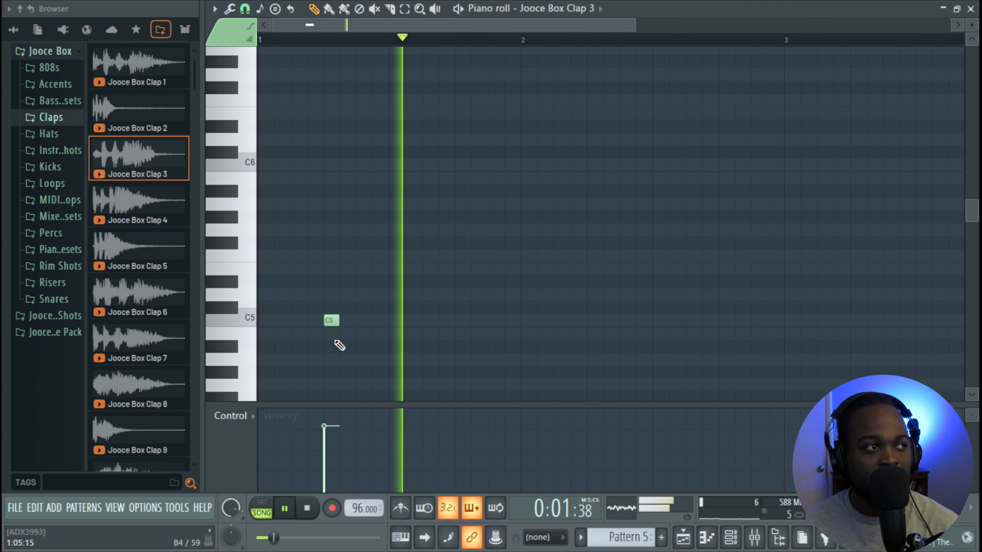
key(space)
key(space)
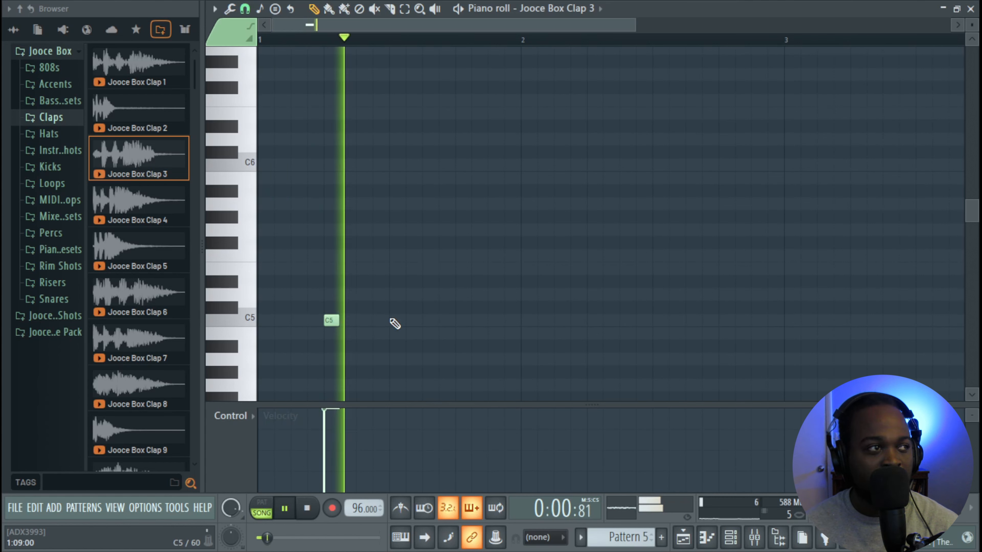
key(space)
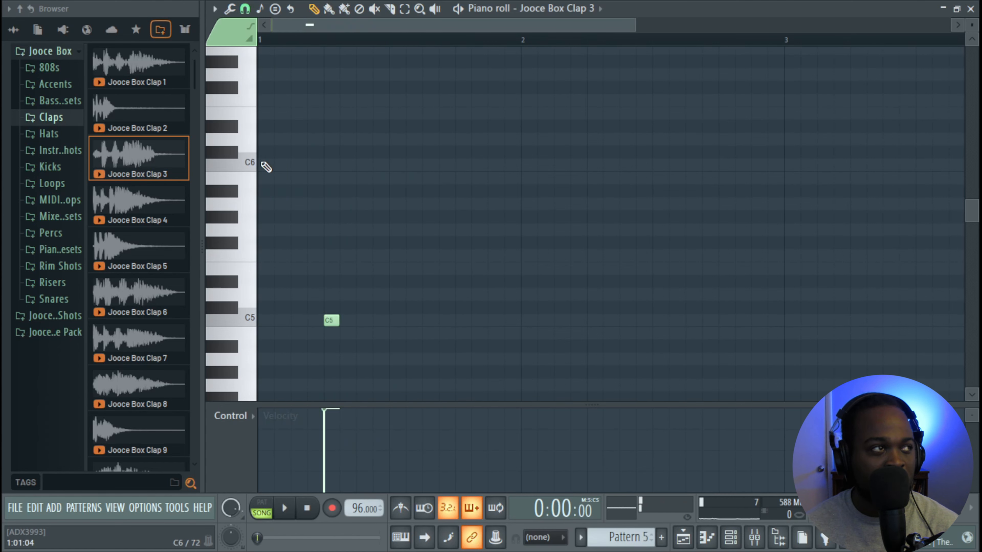
Step: Repeat the clap through four bars, copy the four notes onto beat 4 of each bar, and play the pattern back
key(ctrl+b)
key(ctrl+b)
key(ctrl+b)
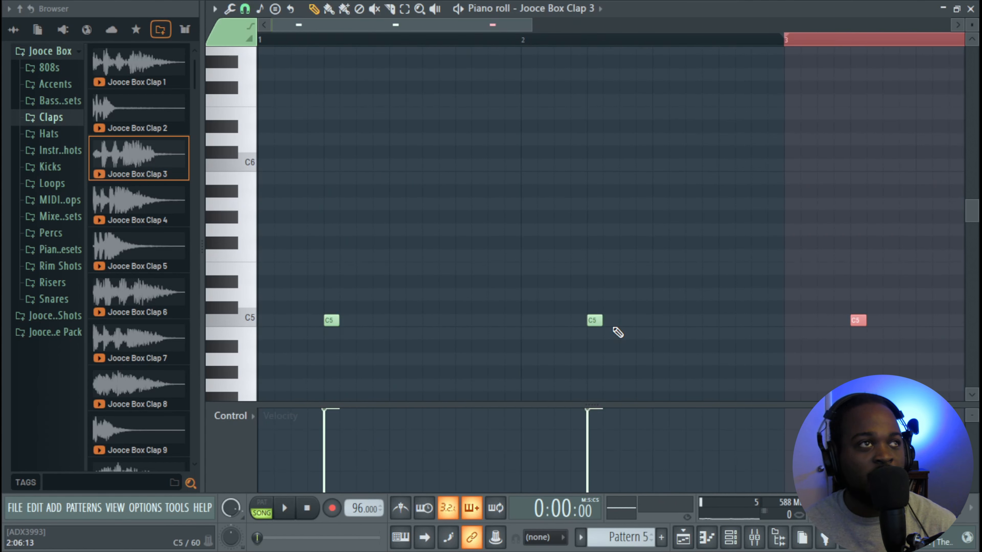
scroll(622, 322, down, 3)
drag(760, 332, 363, 302)
key(space)
key(space)
key(space)
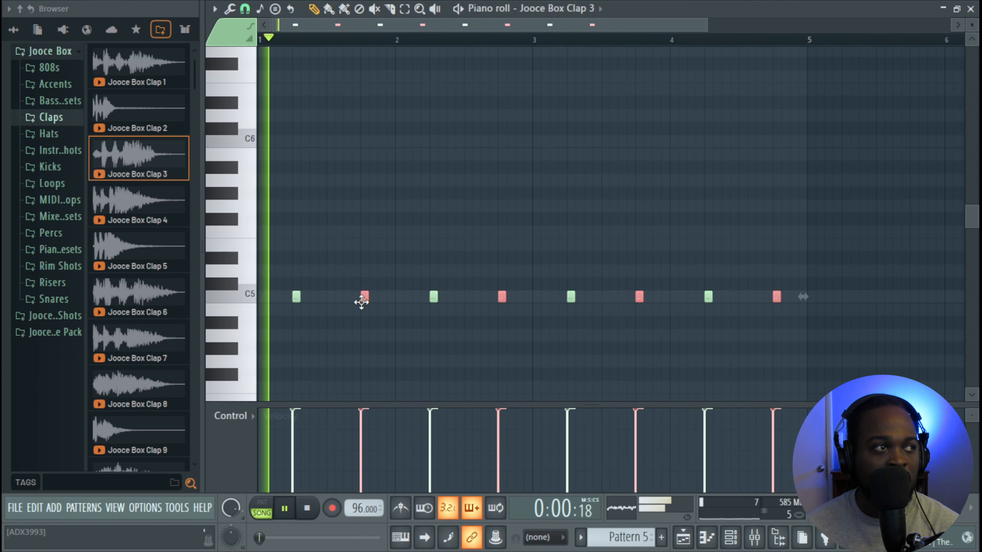
ctrl+click(467, 356)
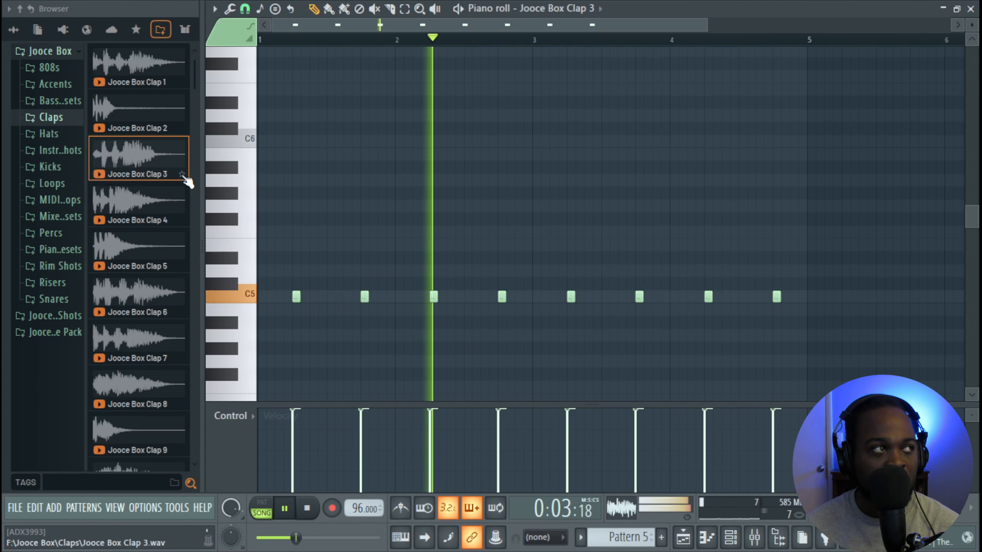
key(space)
Step: Preview Jooce Box Clap 6, load it in place of Clap 3, audition it with the song and close the piano roll
click(130, 311)
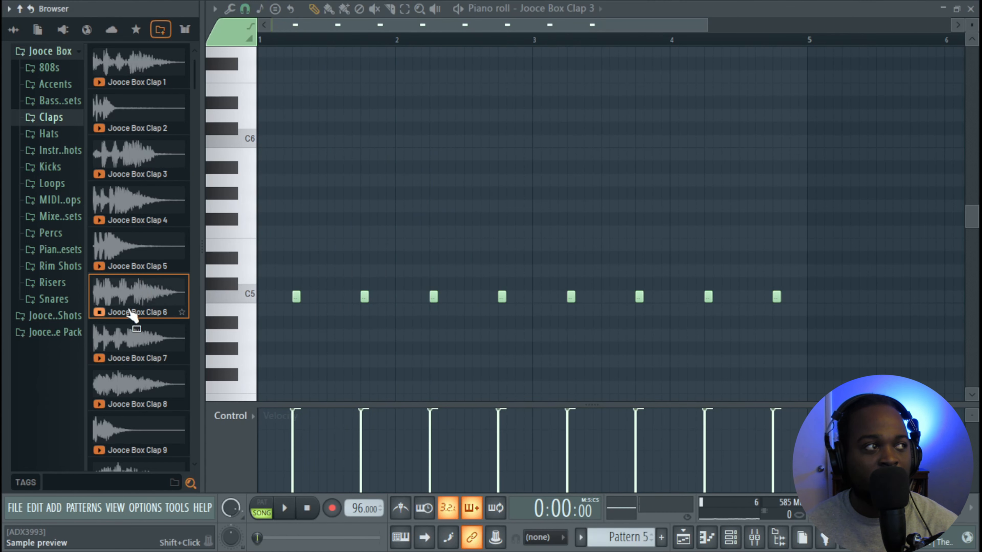
right_click(128, 316)
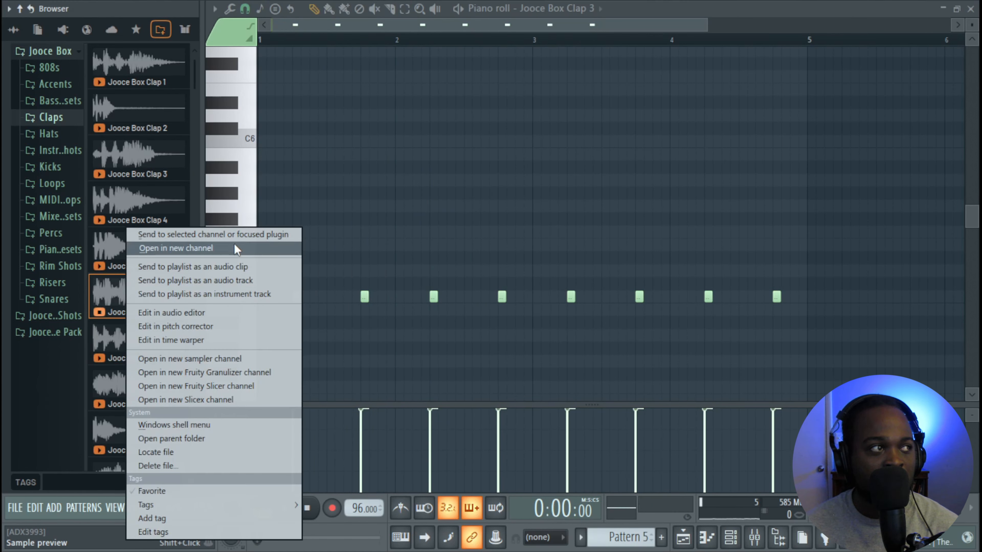
click(176, 248)
key(space)
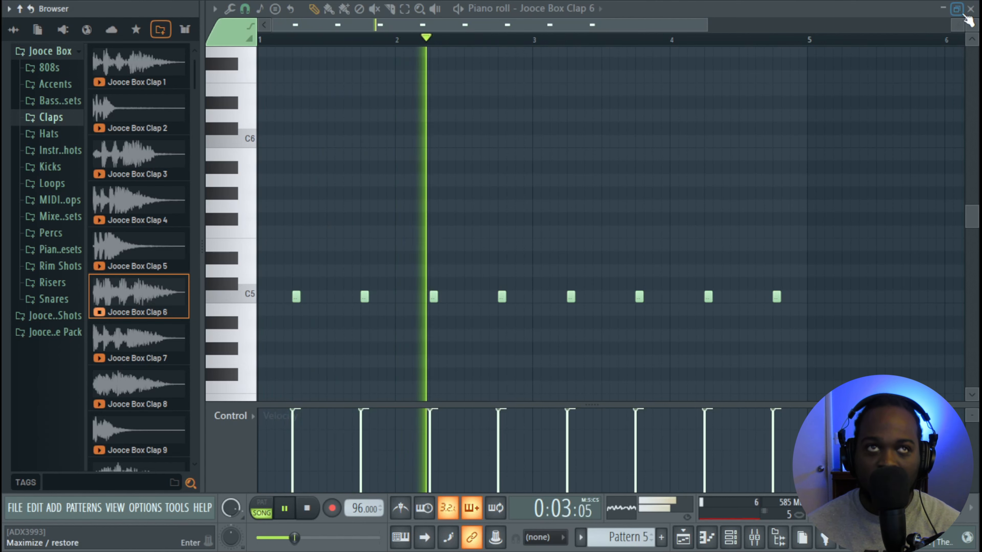
key(space)
click(970, 10)
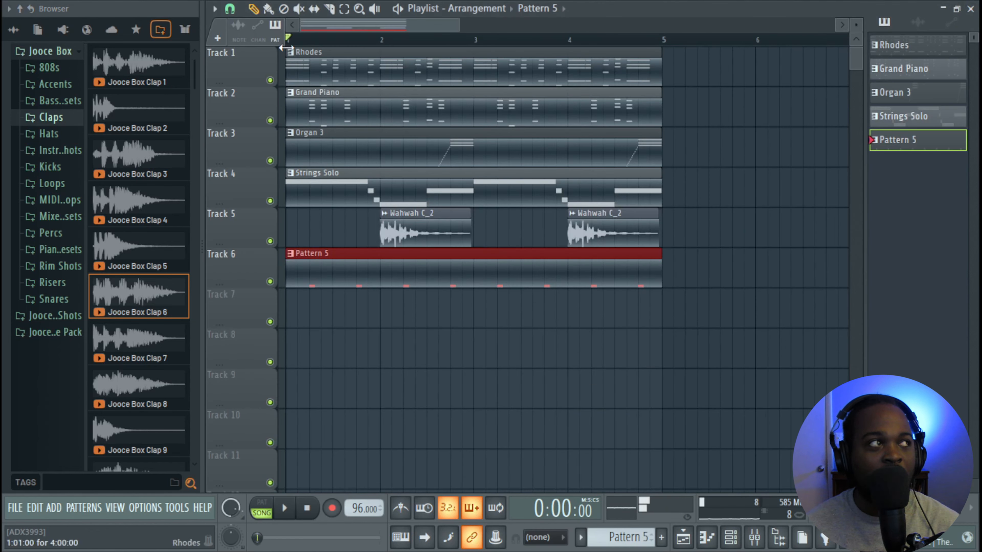